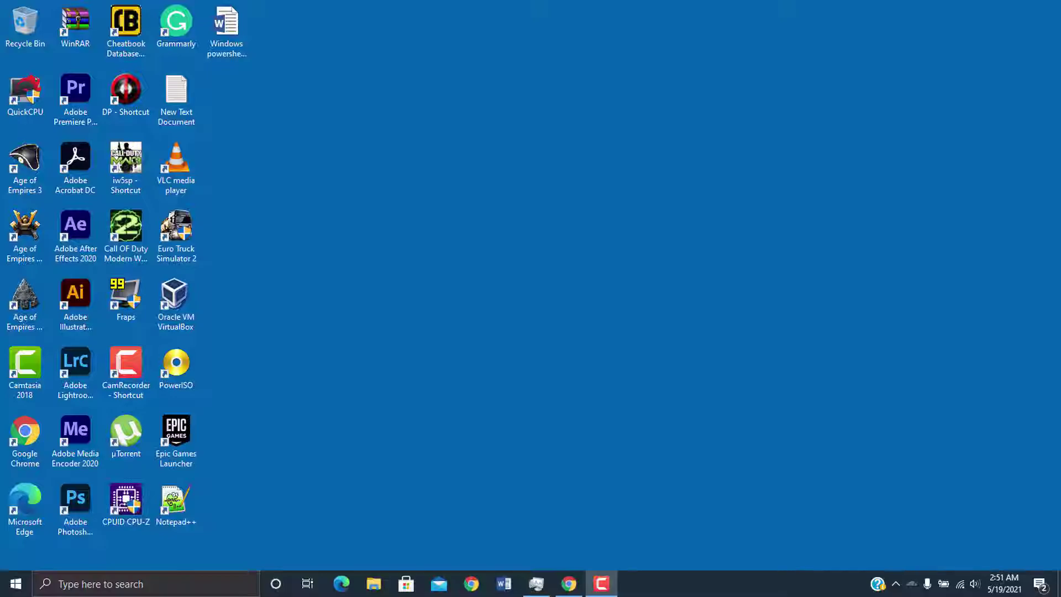
# Open the Windows Temp folder by running Temp from the Run dialog
pyautogui.click(146, 584)
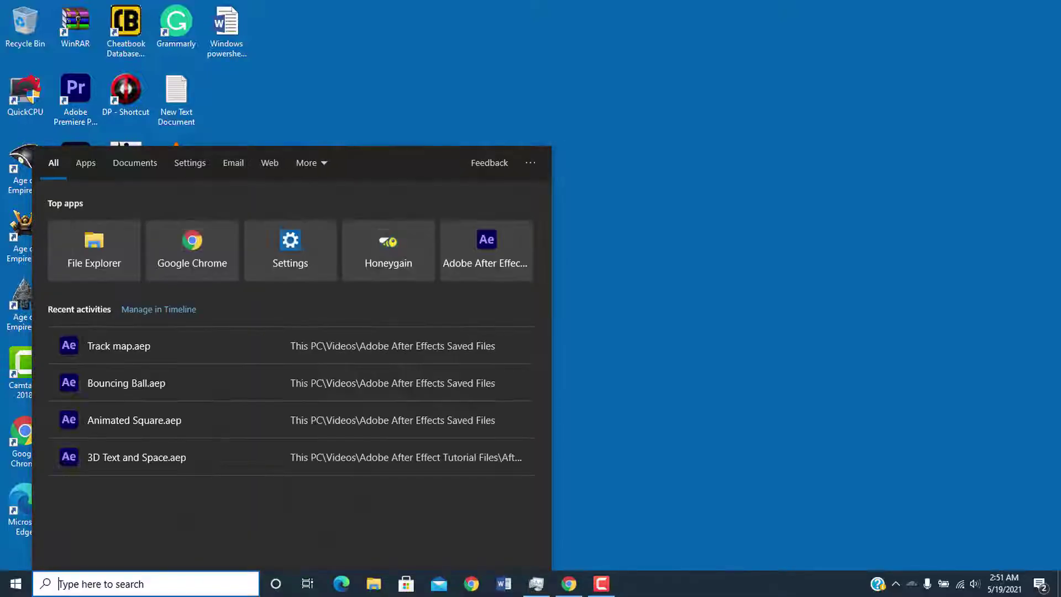
pyautogui.write('run')
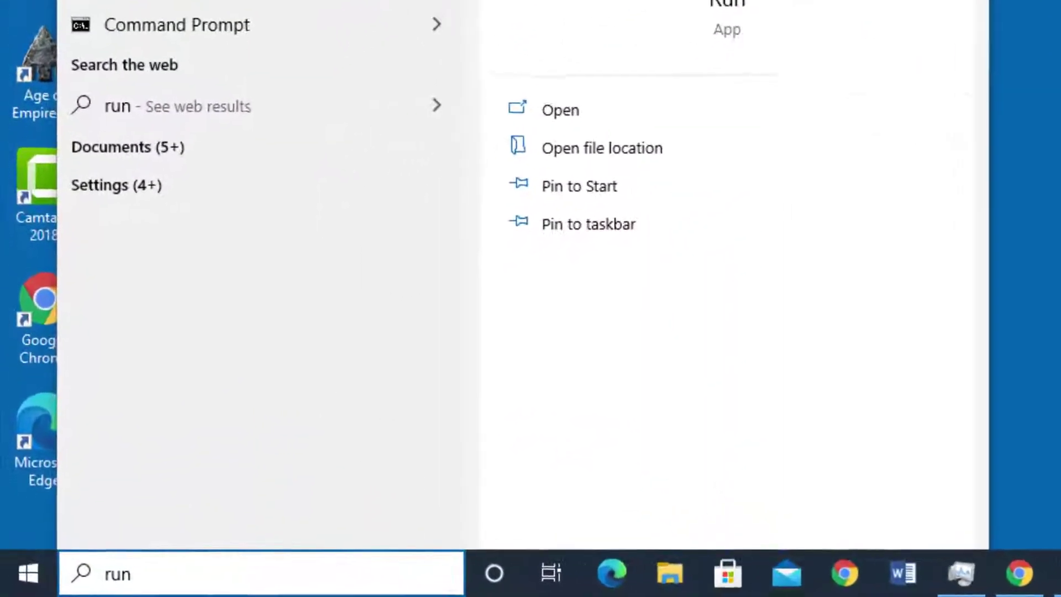
pyautogui.press('Return')
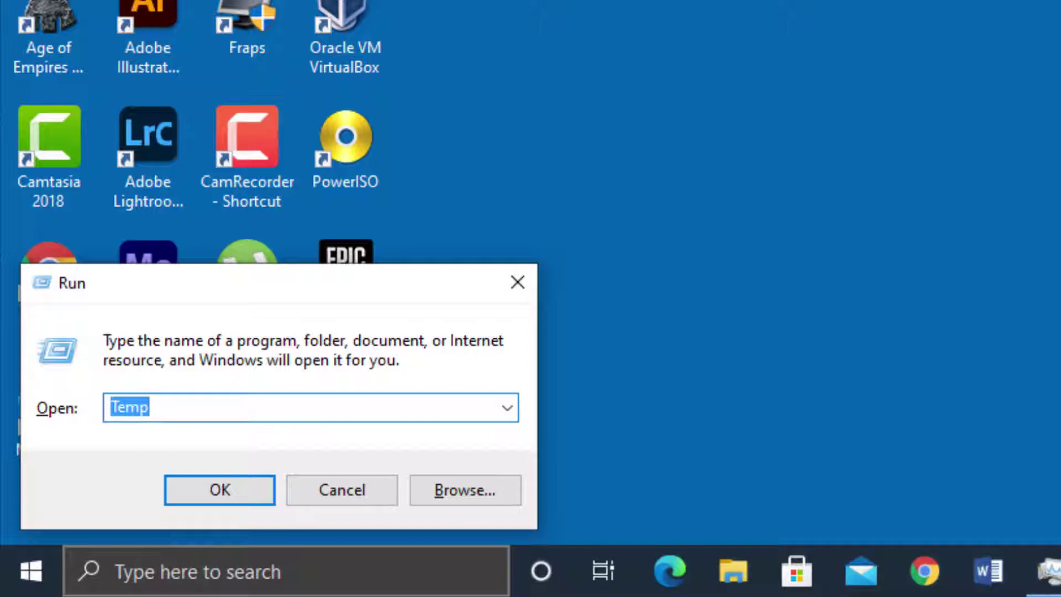
pyautogui.click(160, 407)
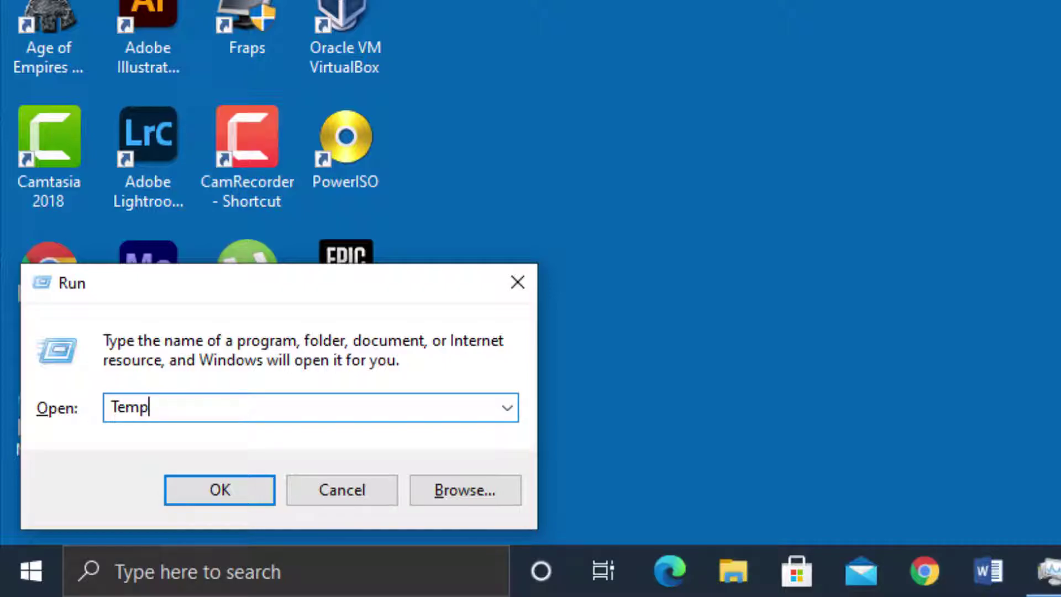
pyautogui.press('Return')
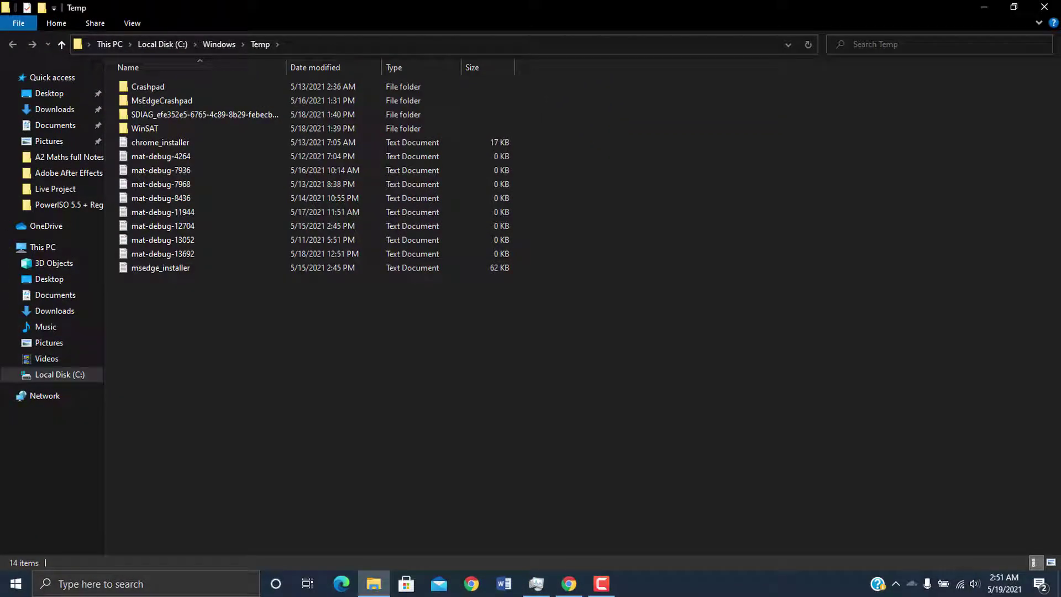
# Permanently delete all items in the Windows Temp folder, granting administrator permission for all current items, and close the folder
pyautogui.hotkey('ctrl', 'a')
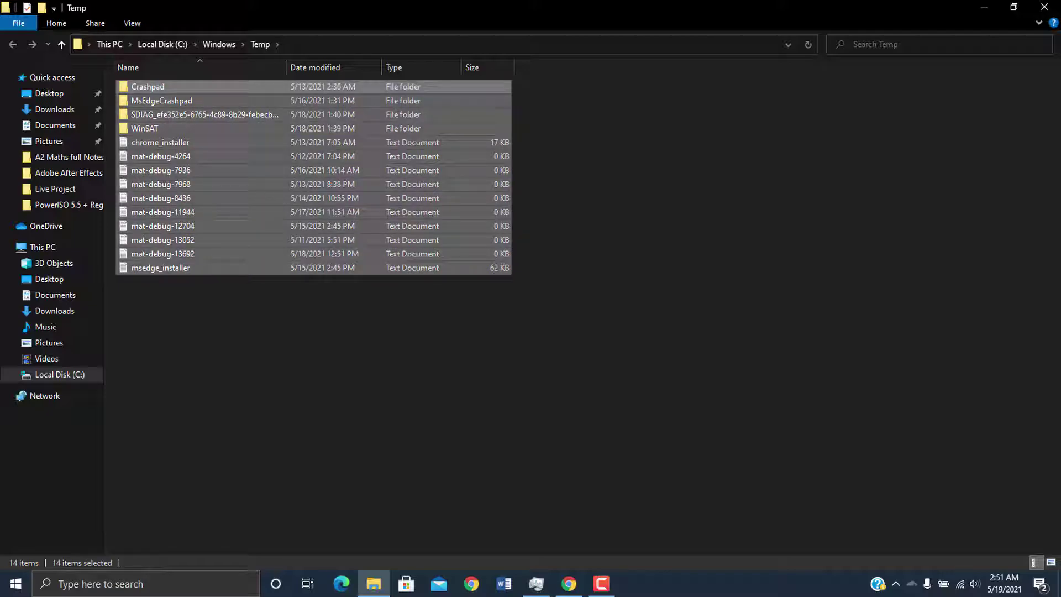
pyautogui.hotkey('shift', 'Delete')
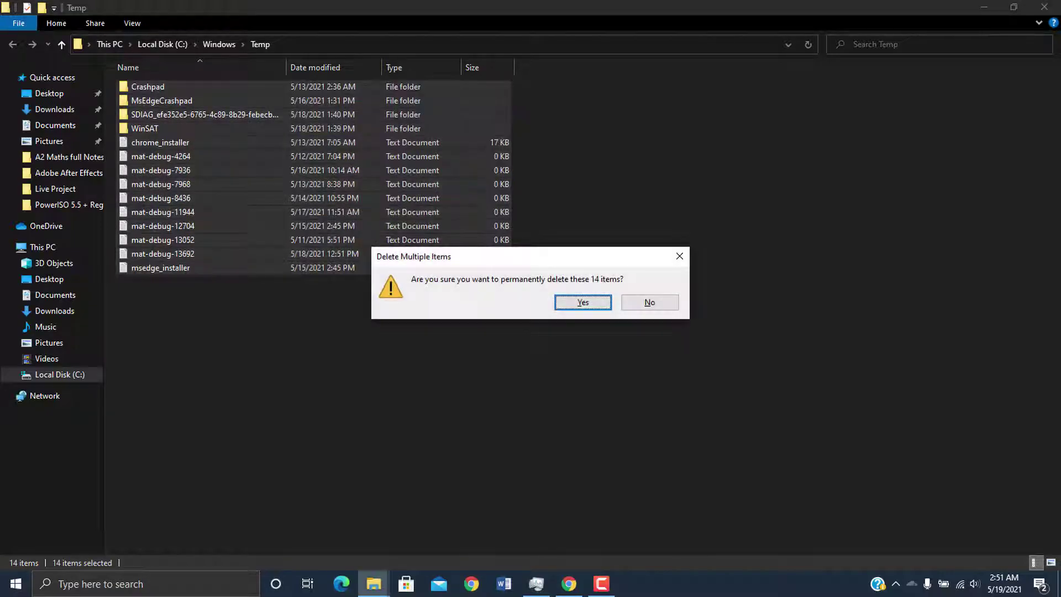
pyautogui.press('Return')
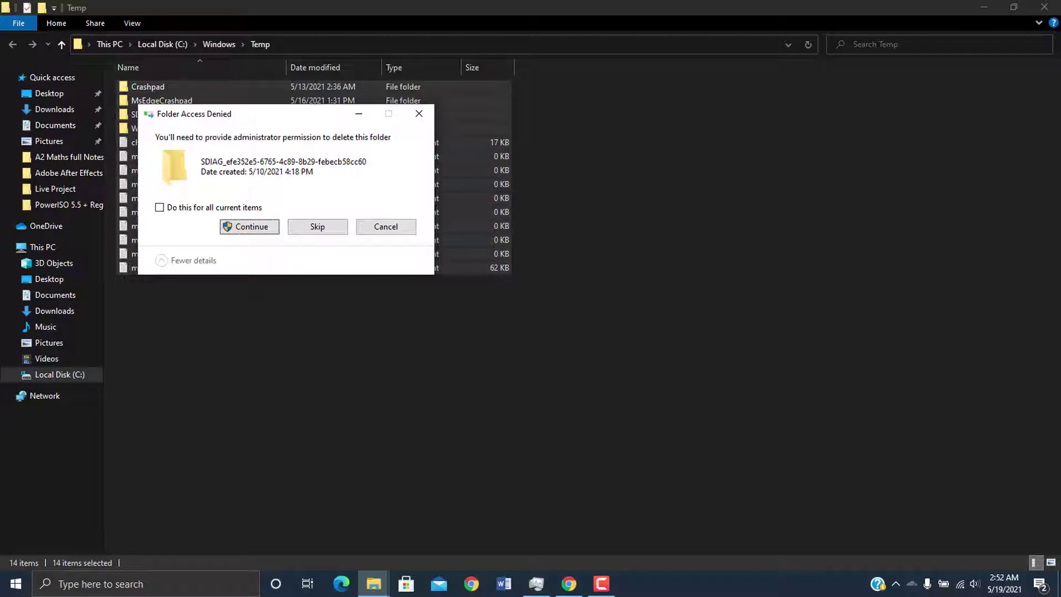
pyautogui.click(159, 207)
pyautogui.click(249, 226)
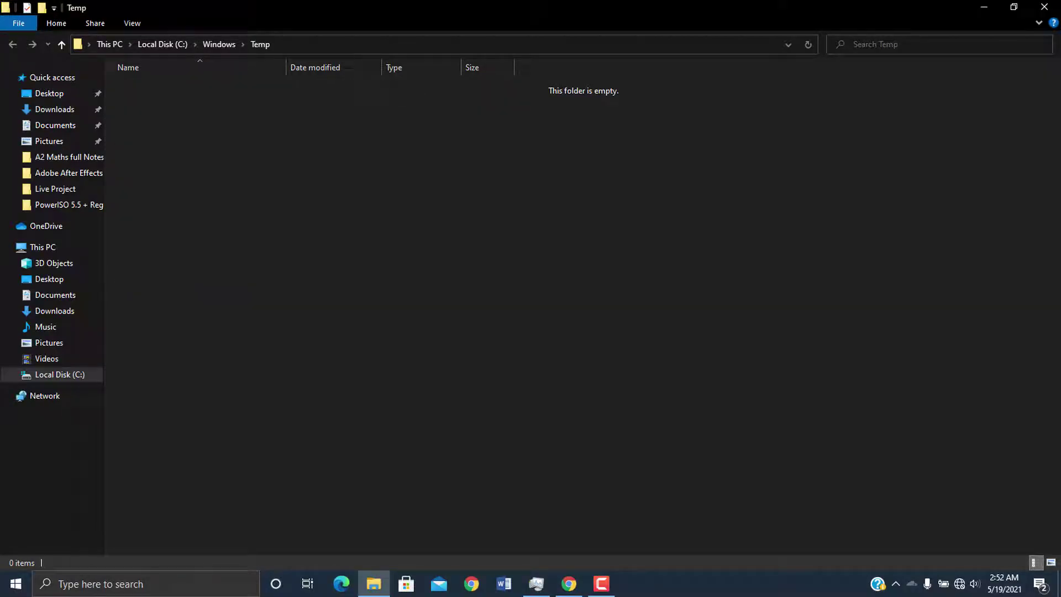
pyautogui.click(1044, 7)
# Open the user's temporary files folder by running %Temp% from the Run dialog
pyautogui.click(101, 583)
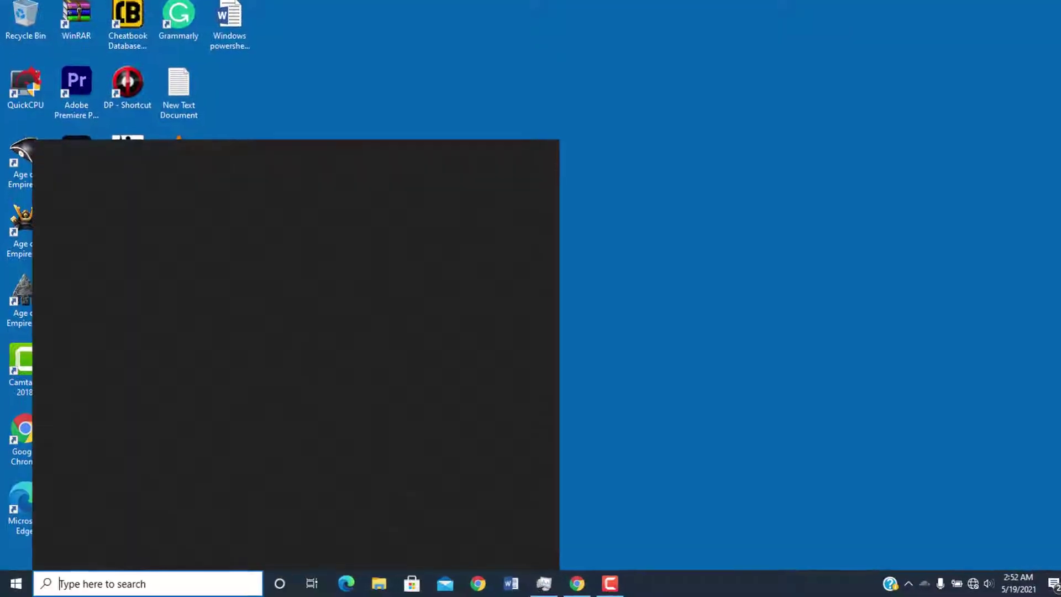
pyautogui.write('runb')
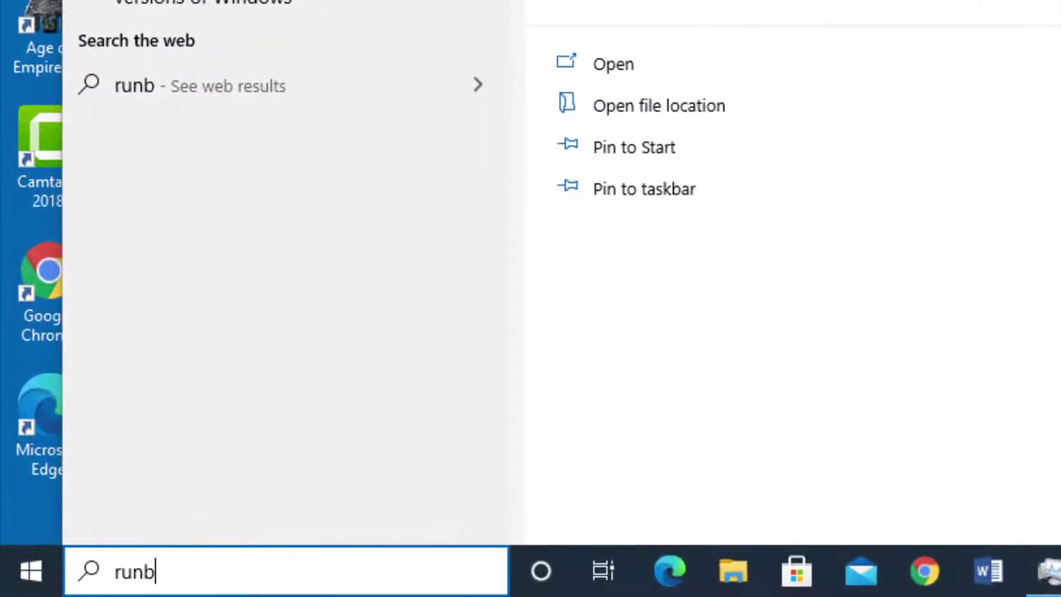
pyautogui.press('Return')
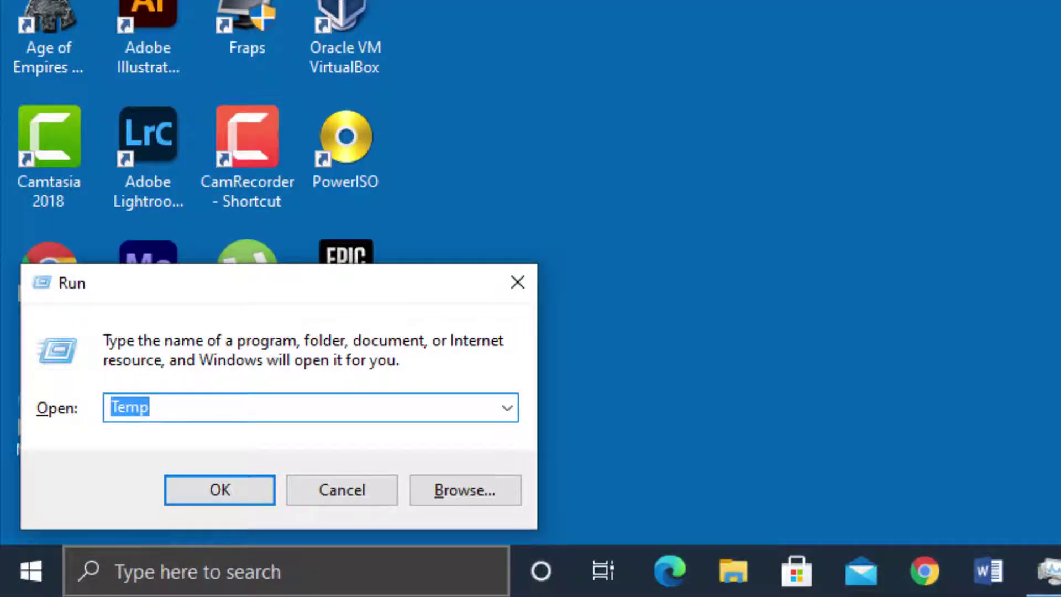
pyautogui.click(150, 407)
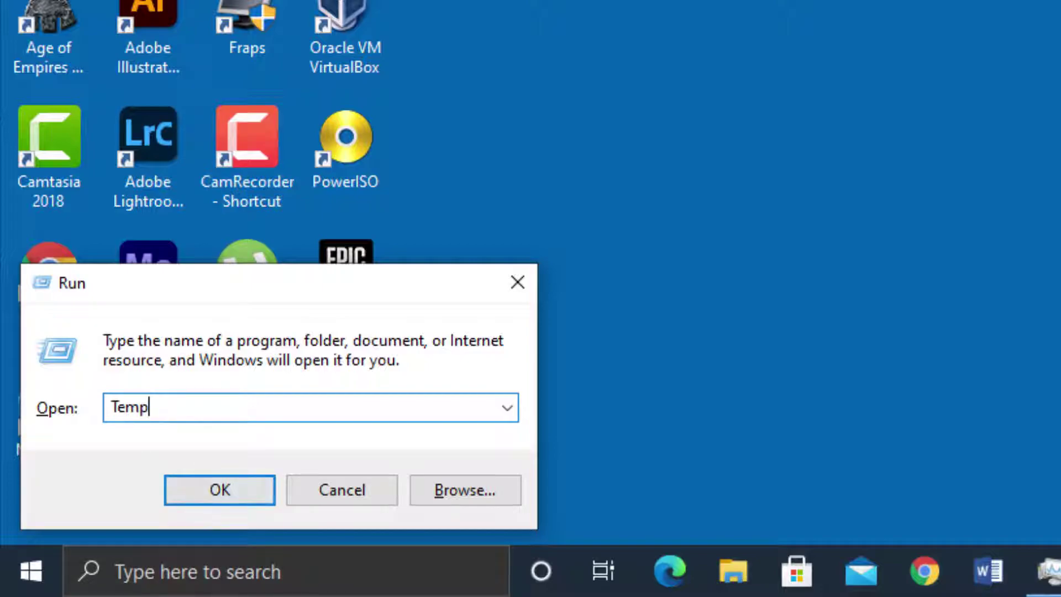
pyautogui.click(111, 408)
pyautogui.write('%')
pyautogui.click(162, 407)
pyautogui.write('%')
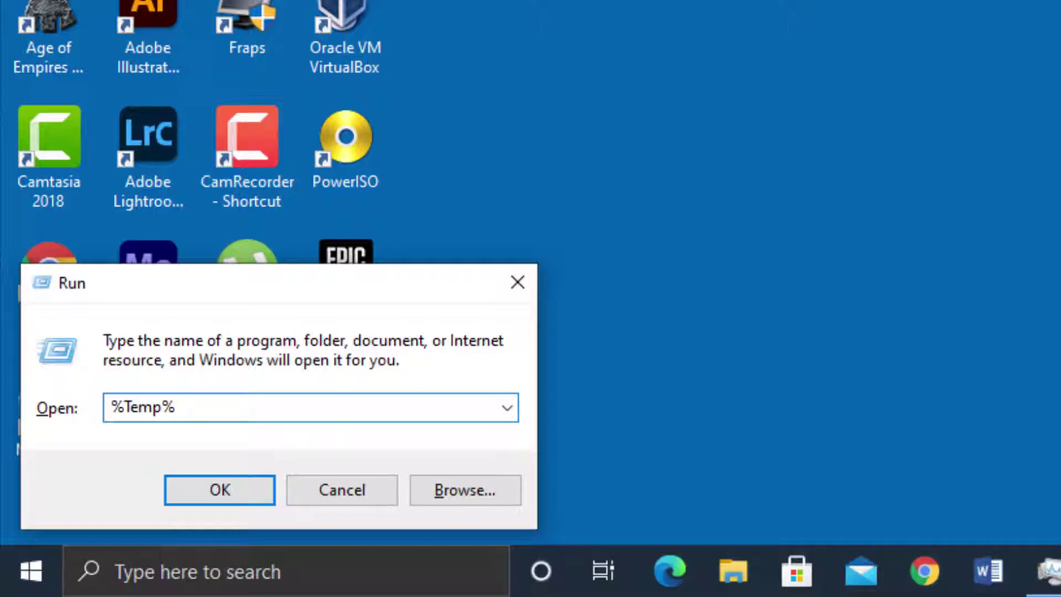
pyautogui.press('Return')
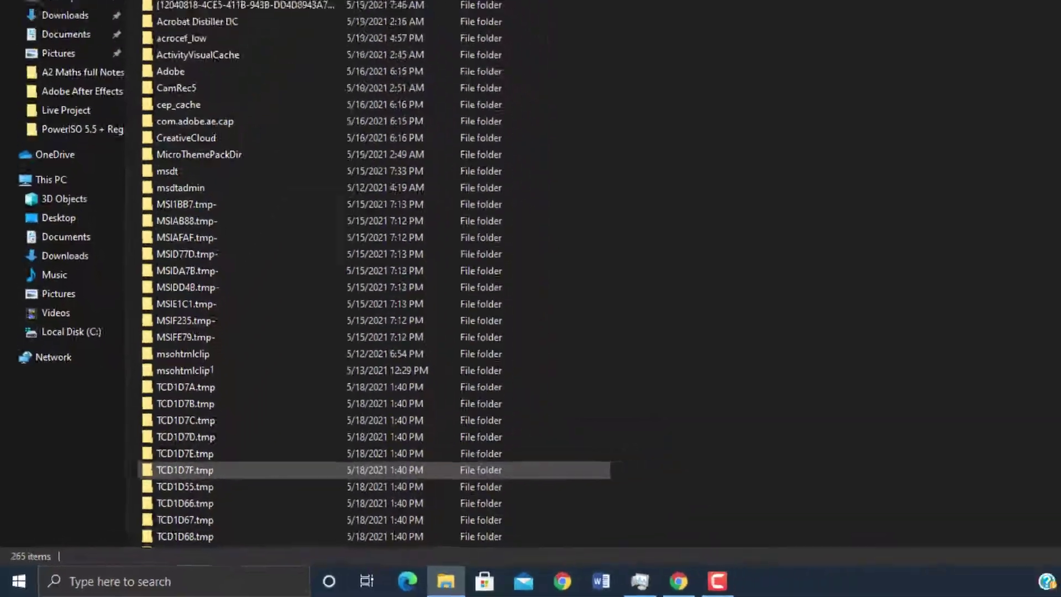
# Refresh the user's Temp folder and permanently delete everything in it, granting administrator permission for all current items
pyautogui.rightClick(615, 173)
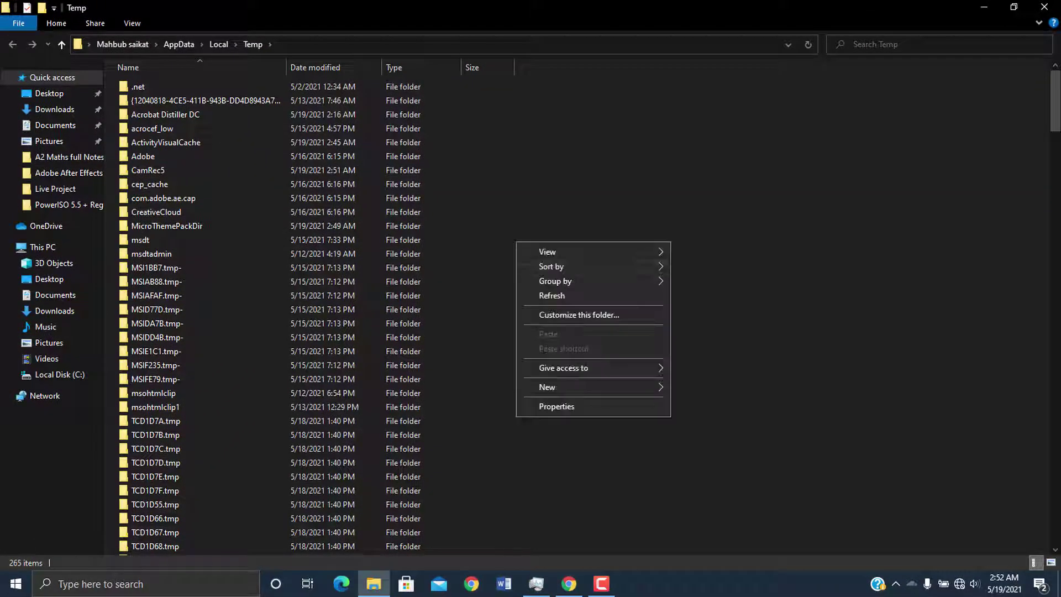
pyautogui.click(552, 295)
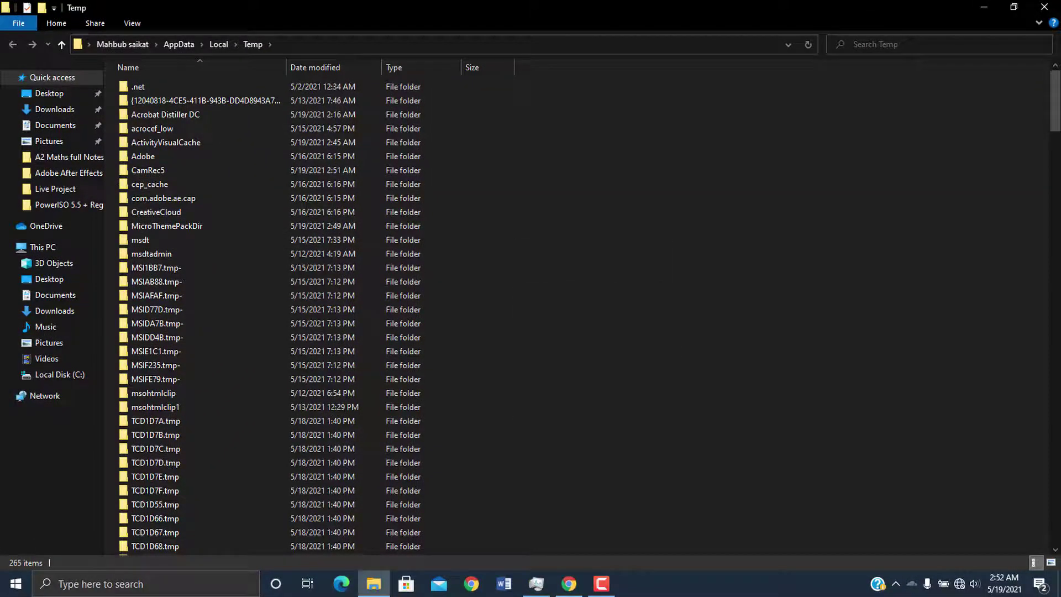
pyautogui.hotkey('ctrl', 'a')
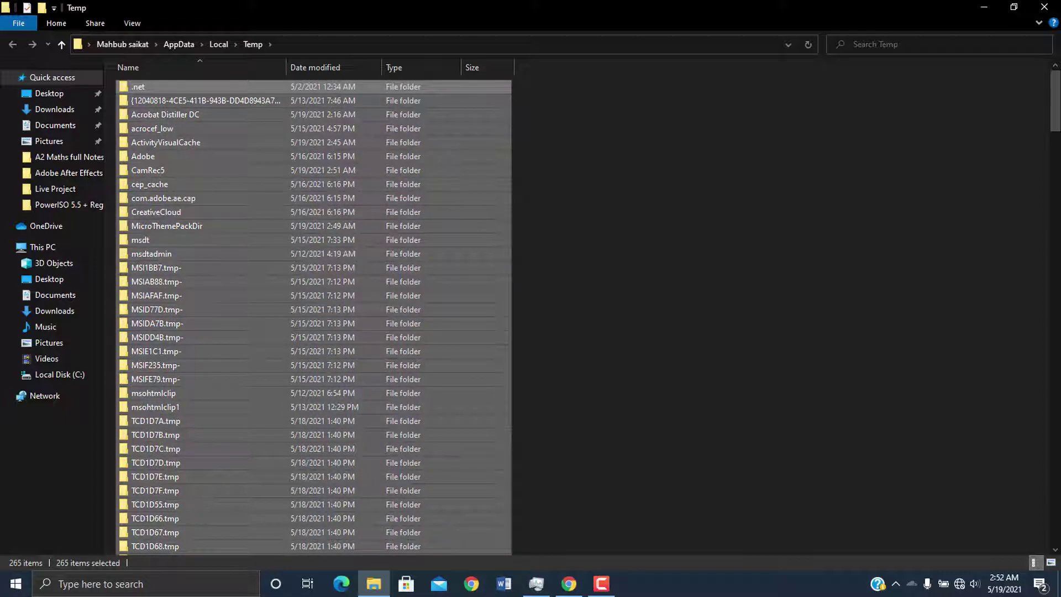
pyautogui.hotkey('shift', 'Delete')
pyautogui.press('Return')
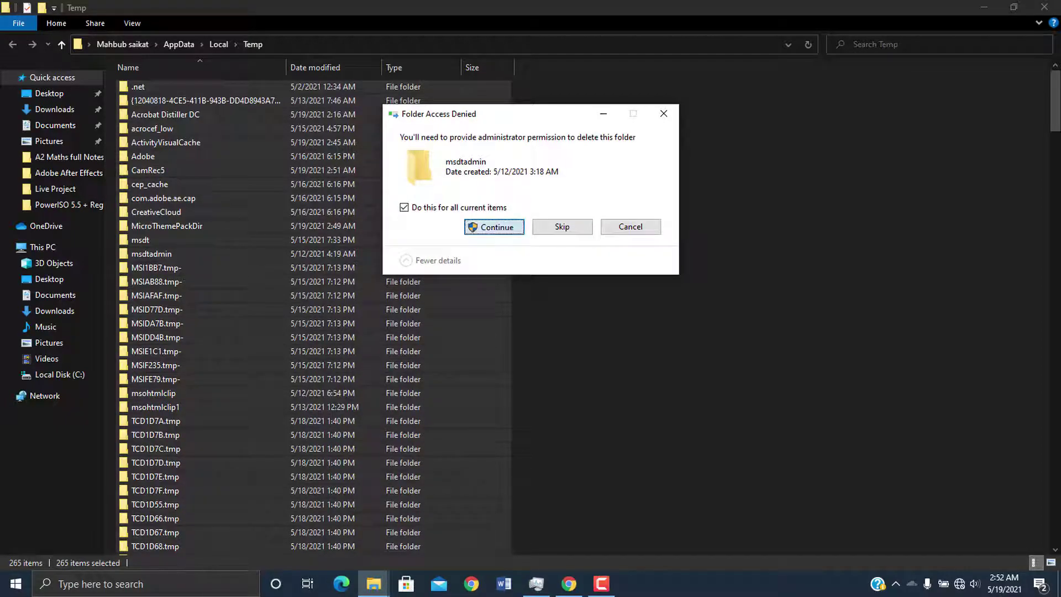
pyautogui.press('Return')
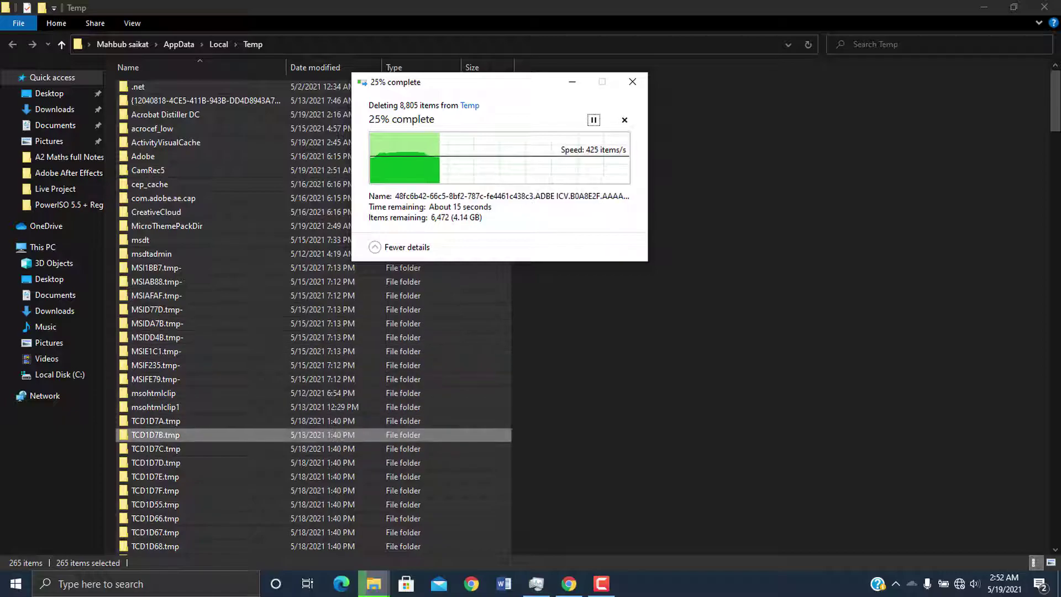
# Minimize the deletion progress dialog and the Temp folder window while the deletion runs
pyautogui.moveTo(528, 83); pyautogui.dragTo(521, 52)
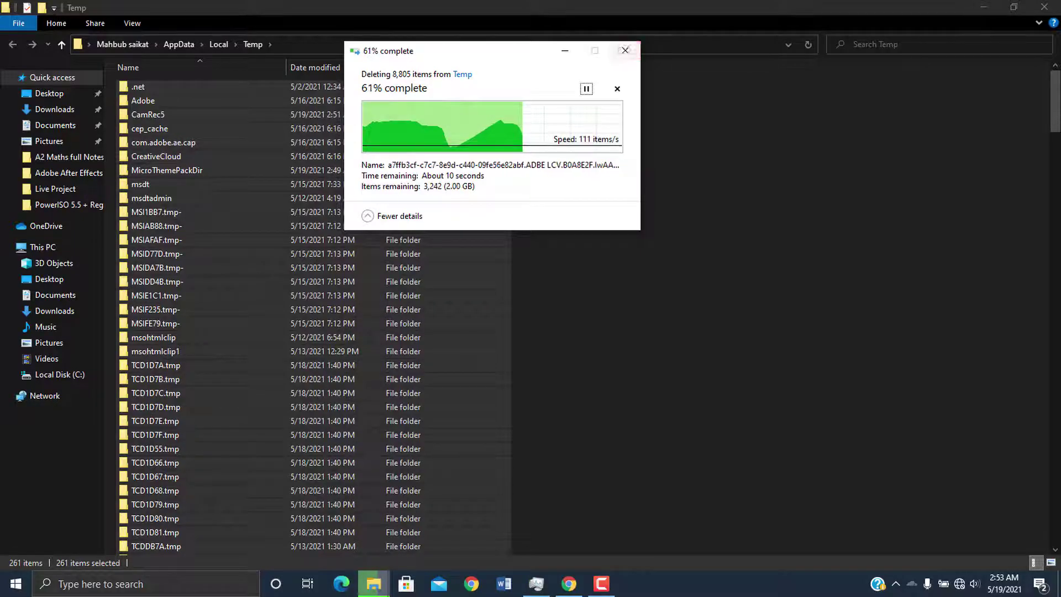
pyautogui.click(565, 50)
pyautogui.click(984, 7)
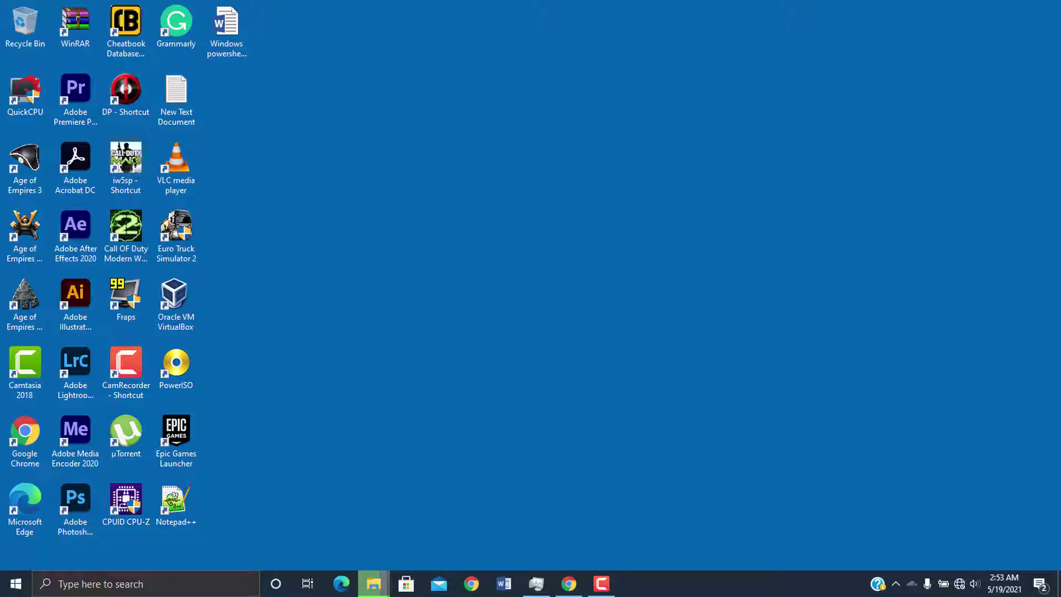
# Open This PC in a new File Explorer window and show the properties of Local Disk (C:)
pyautogui.rightClick(373, 584)
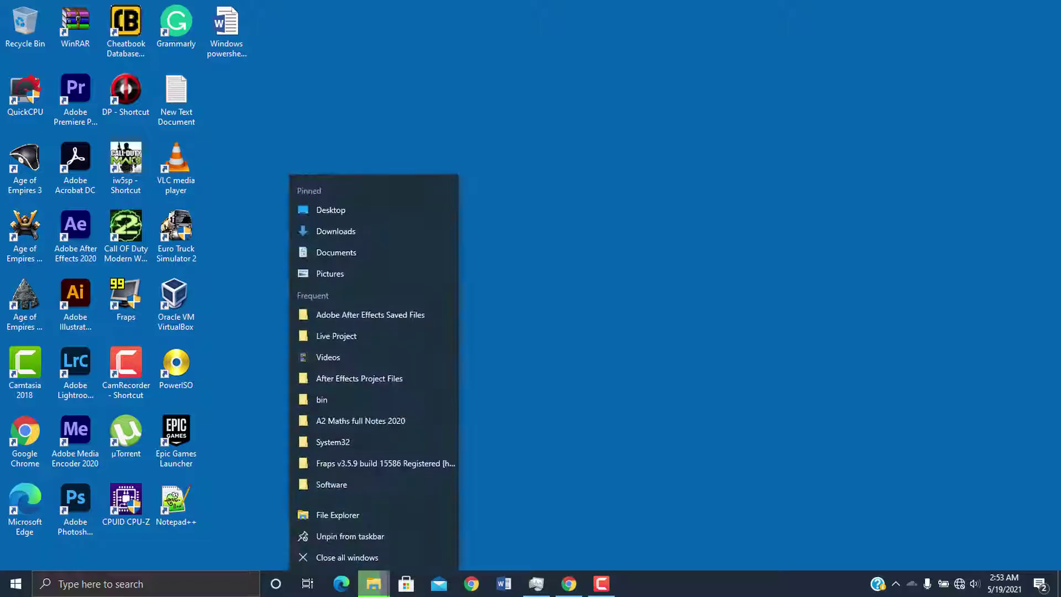
pyautogui.click(337, 513)
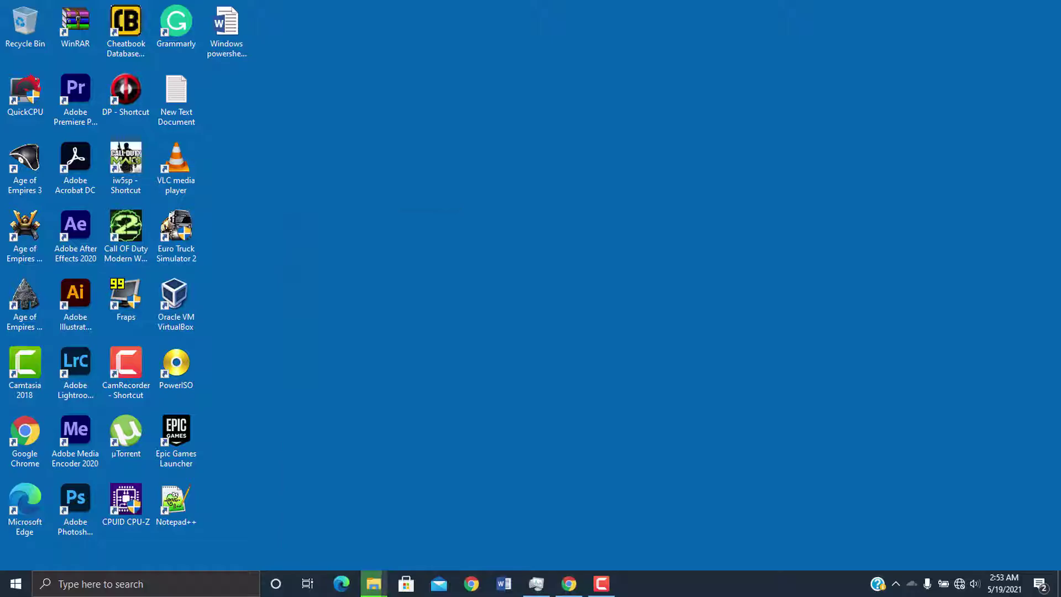
pyautogui.click(42, 247)
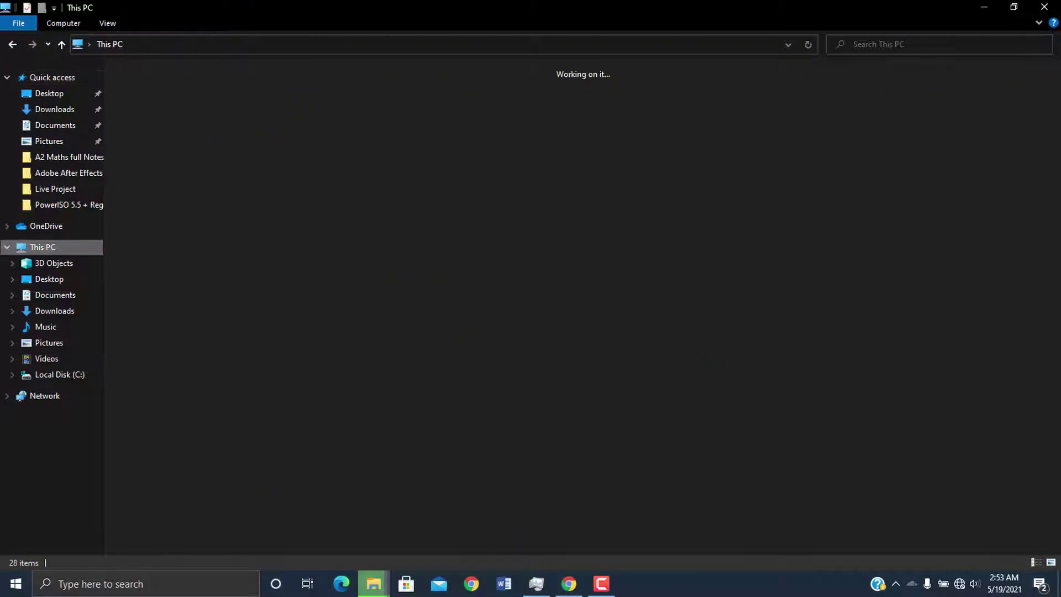
pyautogui.click(178, 188)
pyautogui.hotkey('shift', 'F10')
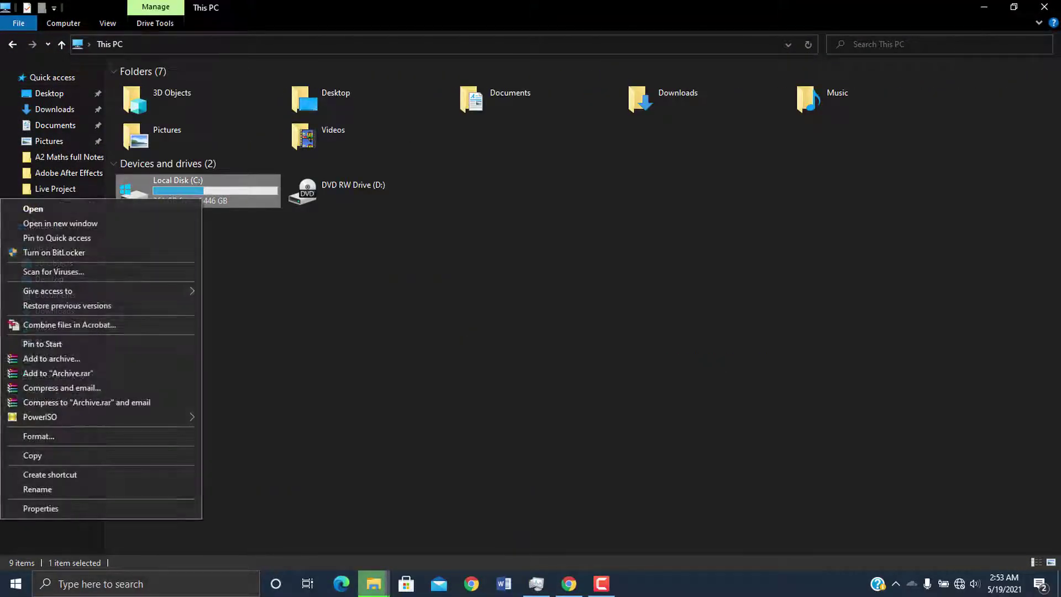
pyautogui.press('Down')
pyautogui.press('Down')
pyautogui.press('Return')
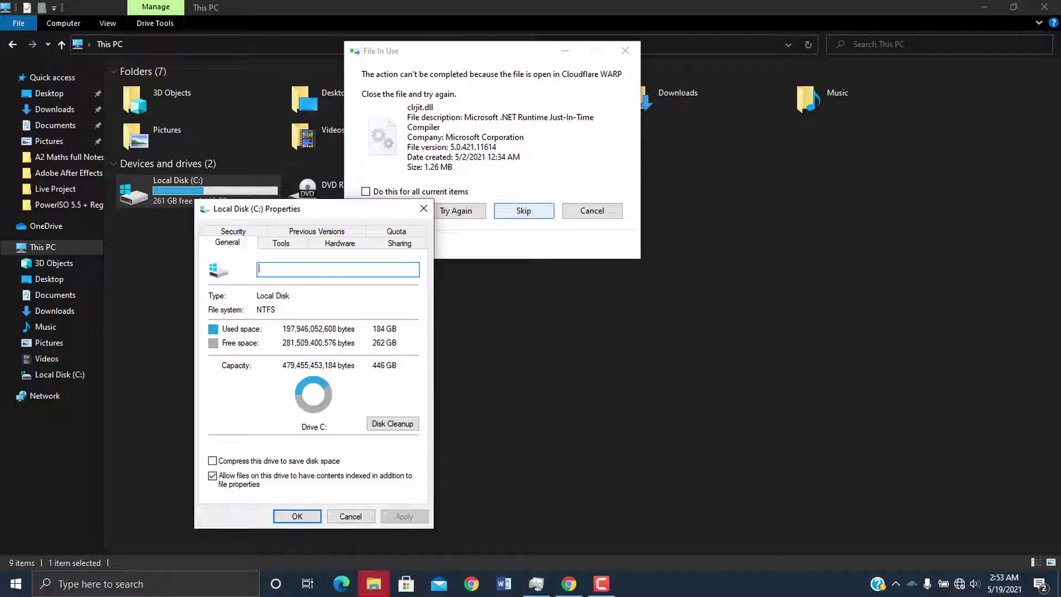
# Skip the temporary files that are in use, applying the choice to all current items
pyautogui.click(523, 210)
pyautogui.click(366, 182)
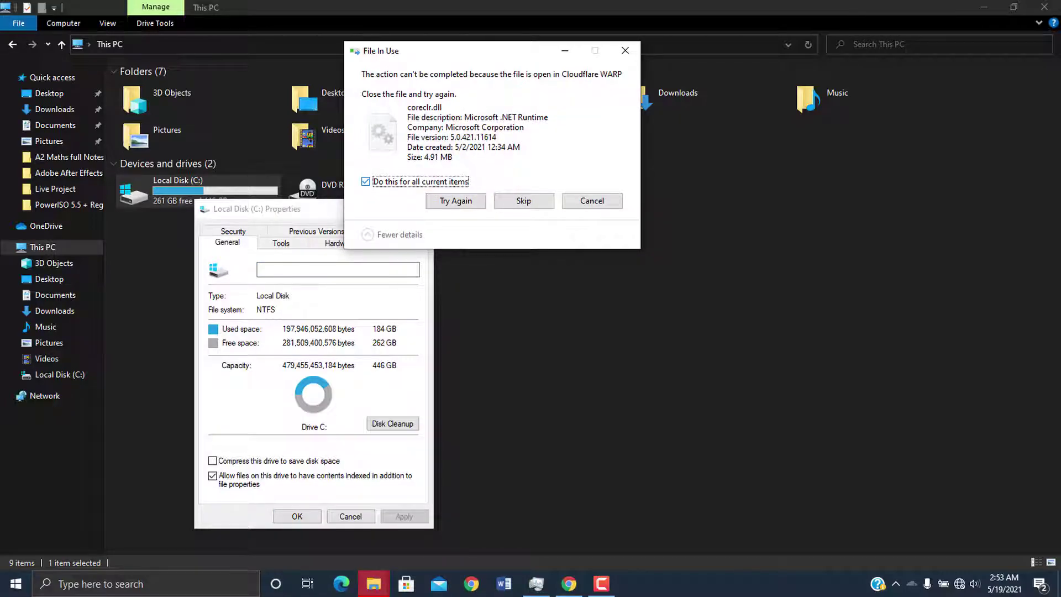
pyautogui.click(523, 201)
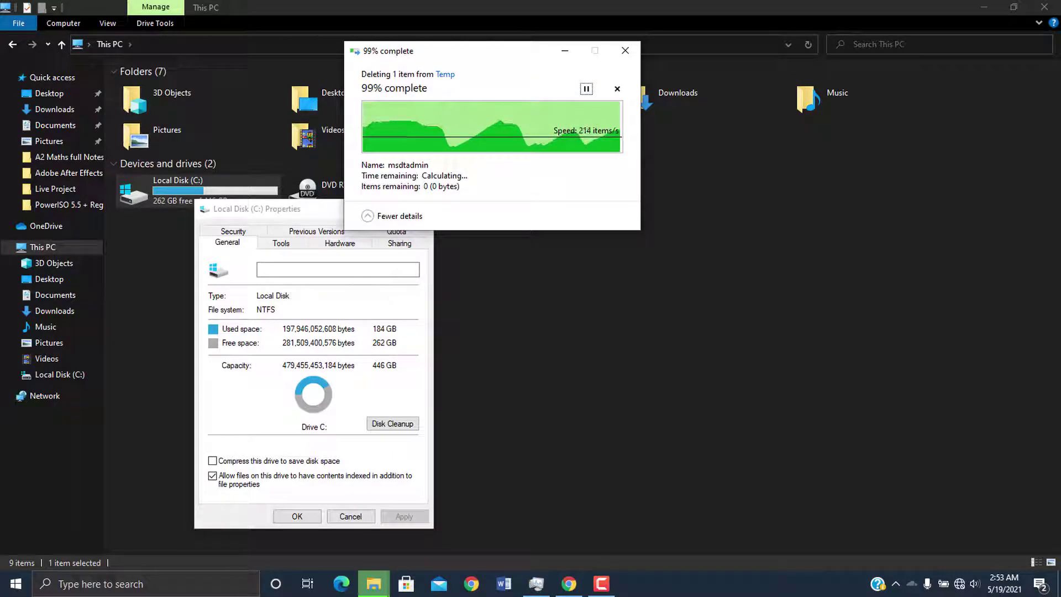
# Launch Disk Cleanup for drive C: from its properties and place its dialog beside the properties dialog
pyautogui.moveTo(276, 208); pyautogui.dragTo(326, 61)
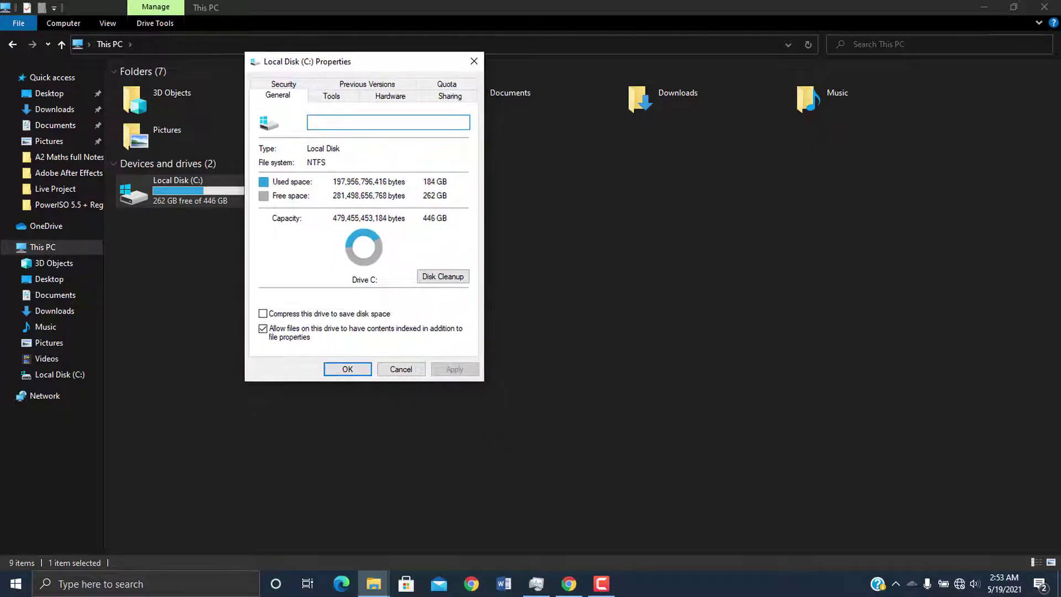
pyautogui.click(443, 276)
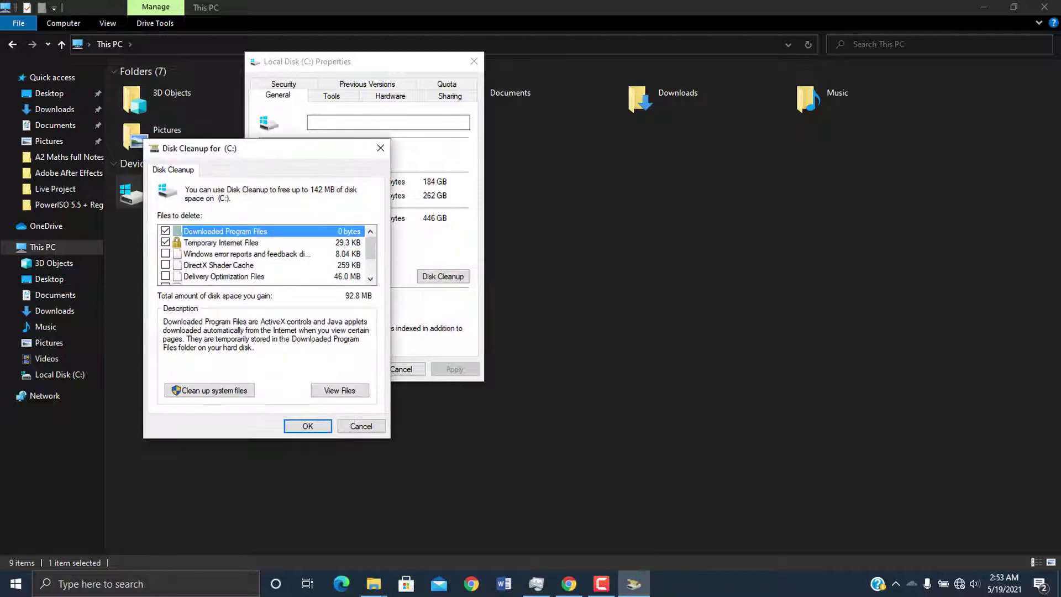
pyautogui.moveTo(347, 106); pyautogui.dragTo(638, 81)
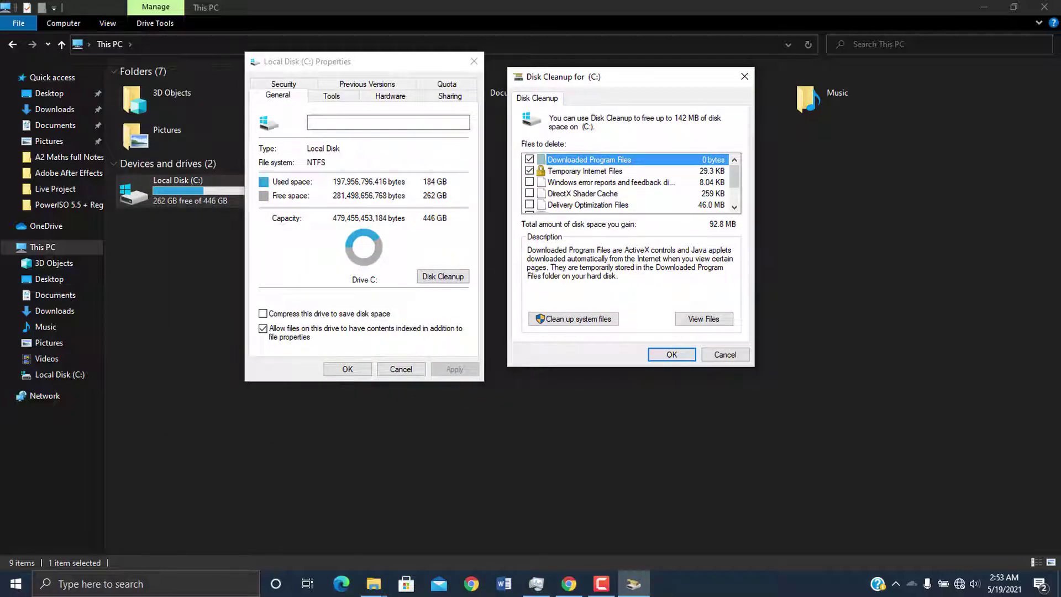
# Mark Delivery Optimization Files, Temporary files and DirectX Shader Cache for deletion and start cleaning up system files
pyautogui.scroll(-1, 734, 179)
pyautogui.scroll(1, 734, 179)
pyautogui.scroll(-1, 734, 180)
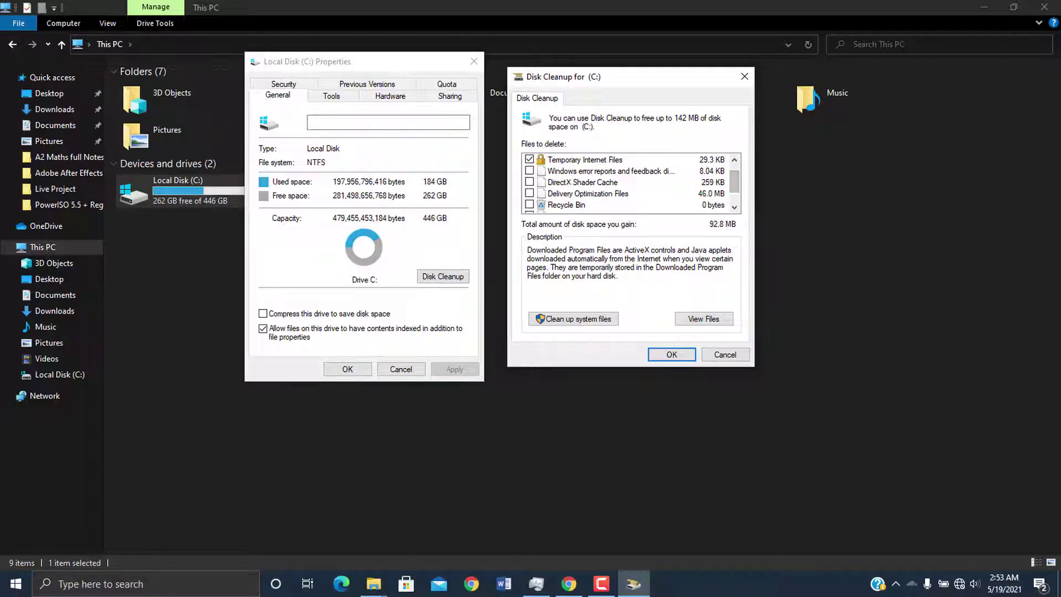
pyautogui.scroll(-1, 733, 180)
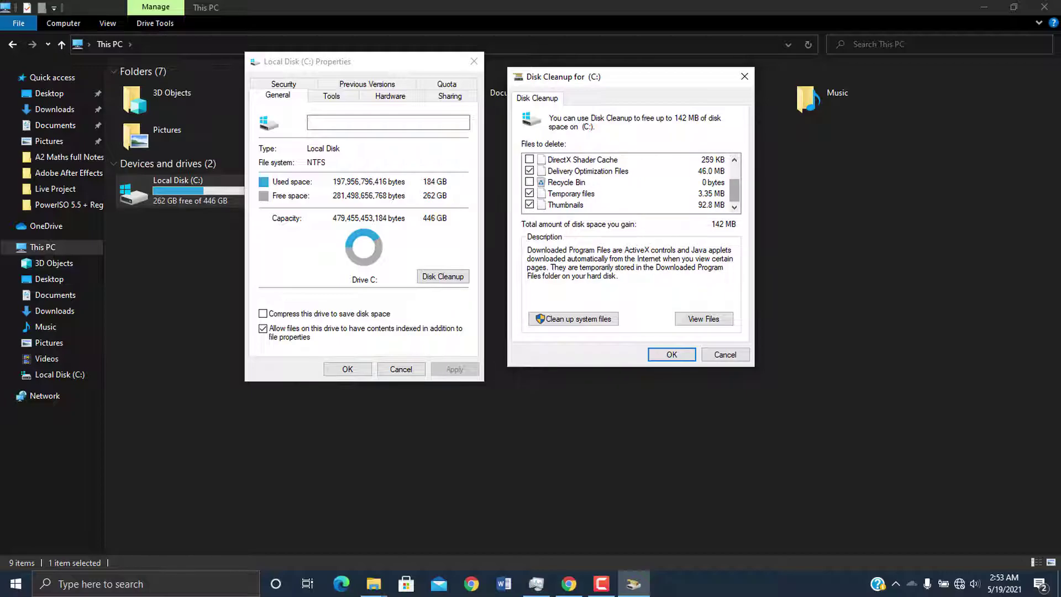
pyautogui.scroll(1, 734, 188)
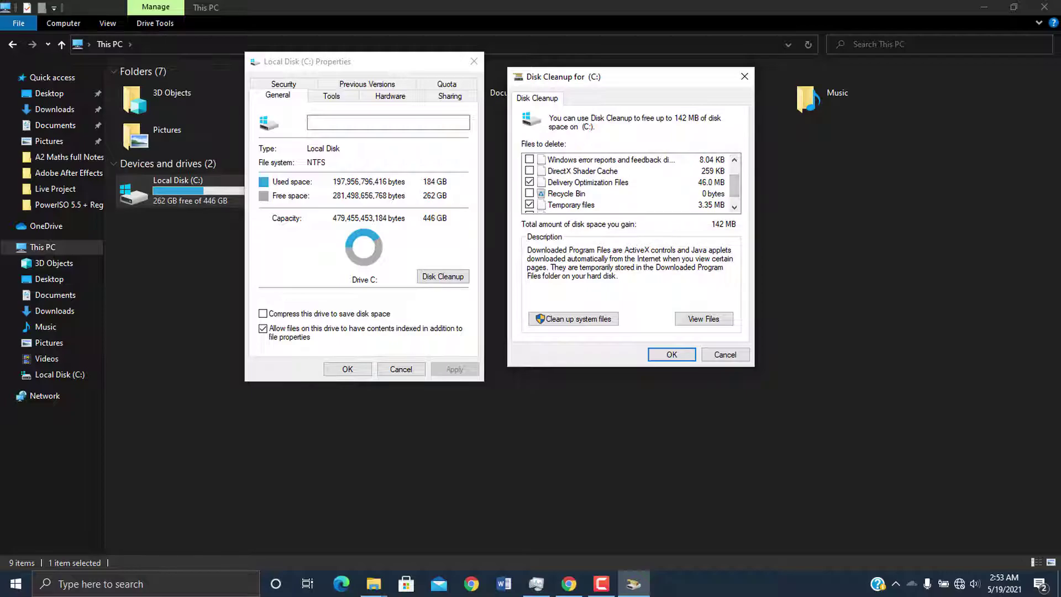
pyautogui.scroll(1, 734, 182)
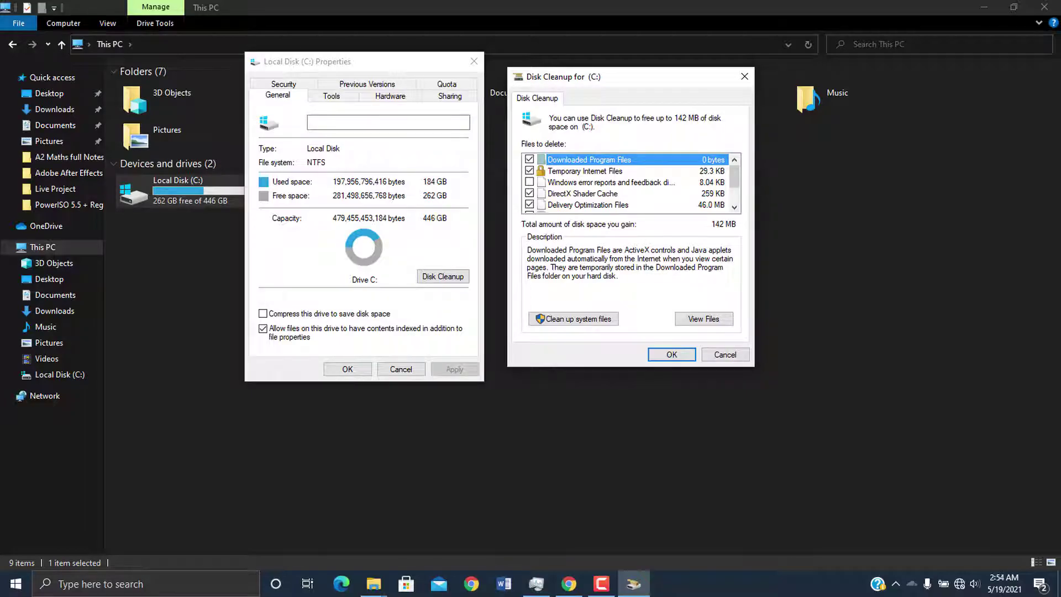
pyautogui.click(574, 319)
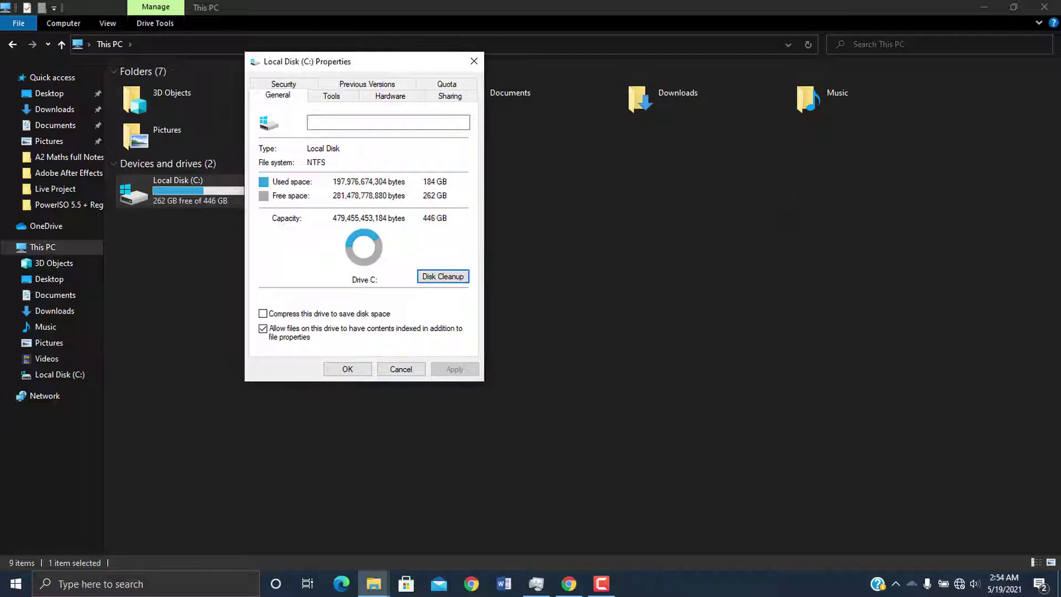
# Close the drive properties and the This PC window, and refresh the desktop twice
pyautogui.click(474, 61)
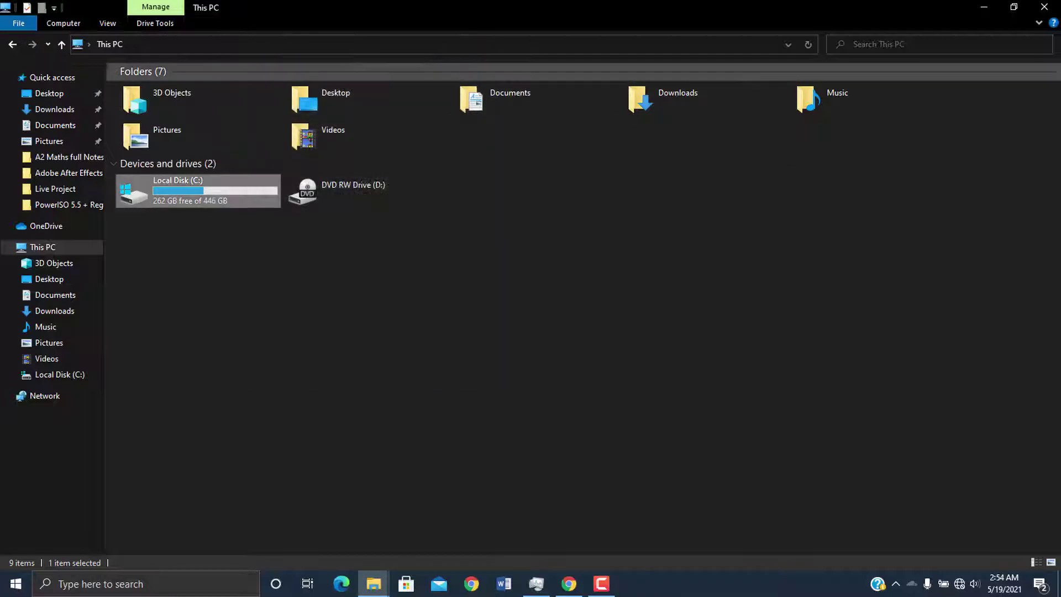
pyautogui.click(1044, 7)
pyautogui.rightClick(248, 205)
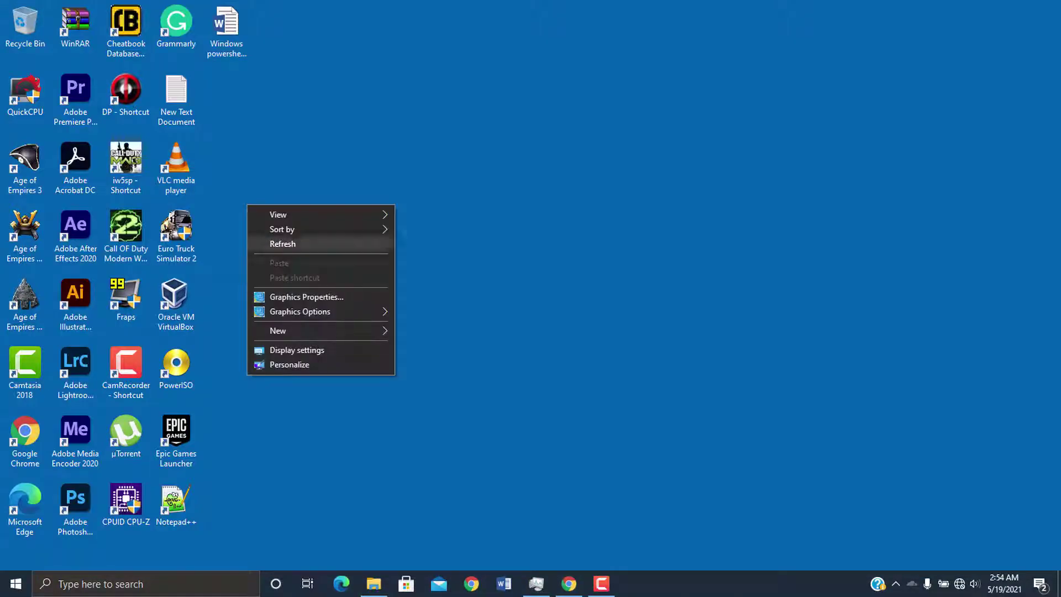
pyautogui.click(283, 244)
pyautogui.rightClick(332, 224)
pyautogui.click(366, 264)
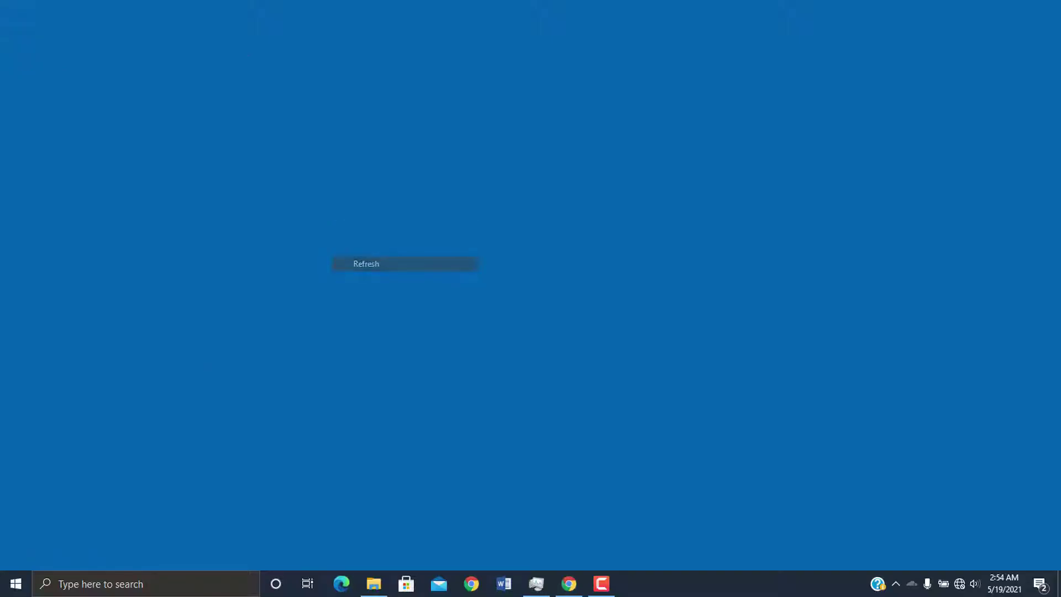
# Run msconfig to open System Configuration and move its window higher on the desktop
pyautogui.press('super+s')
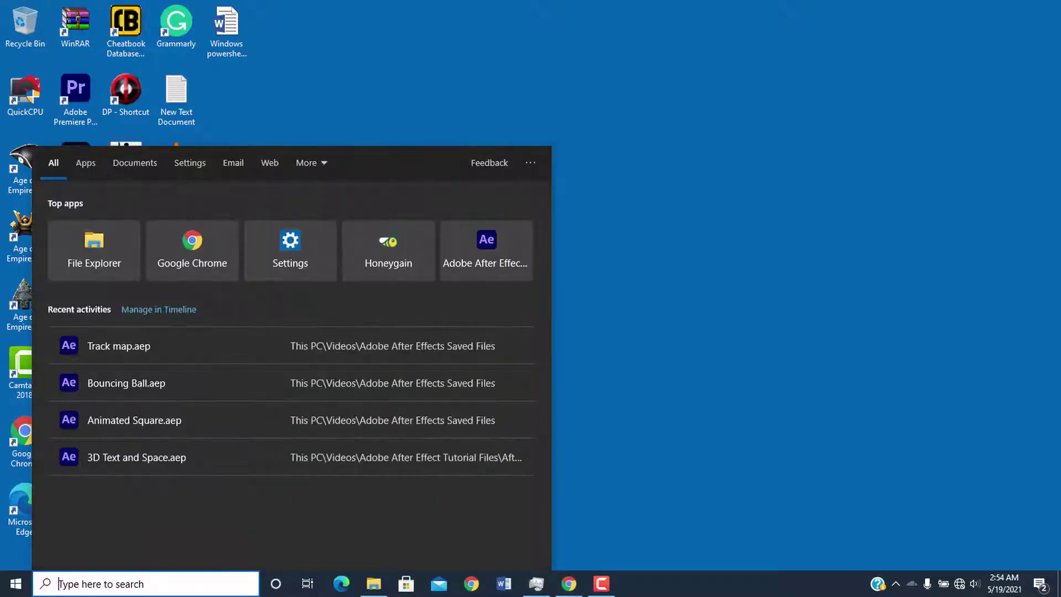
pyautogui.press('super+r')
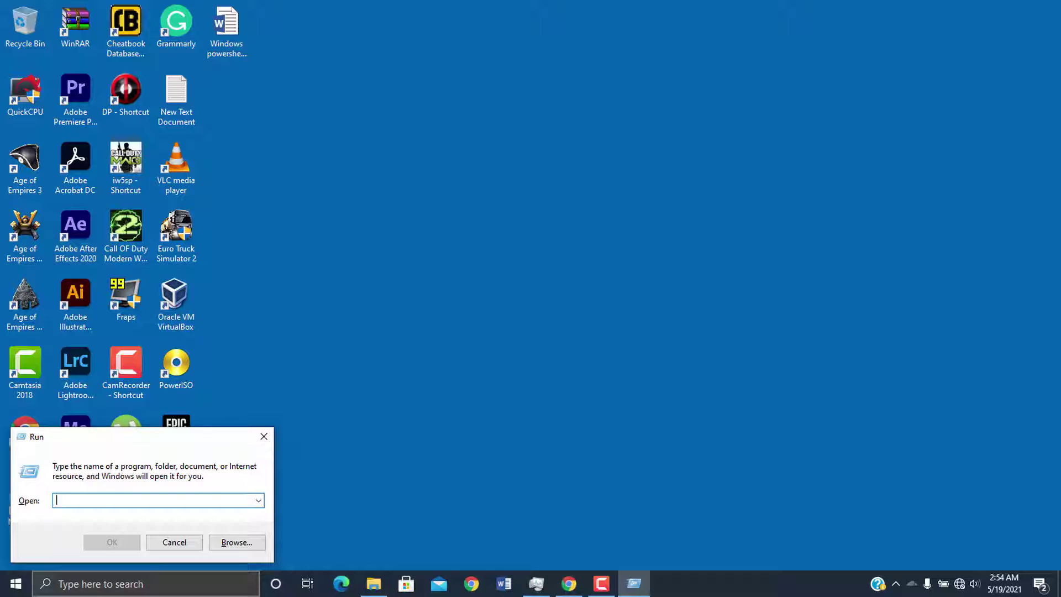
pyautogui.write('msc')
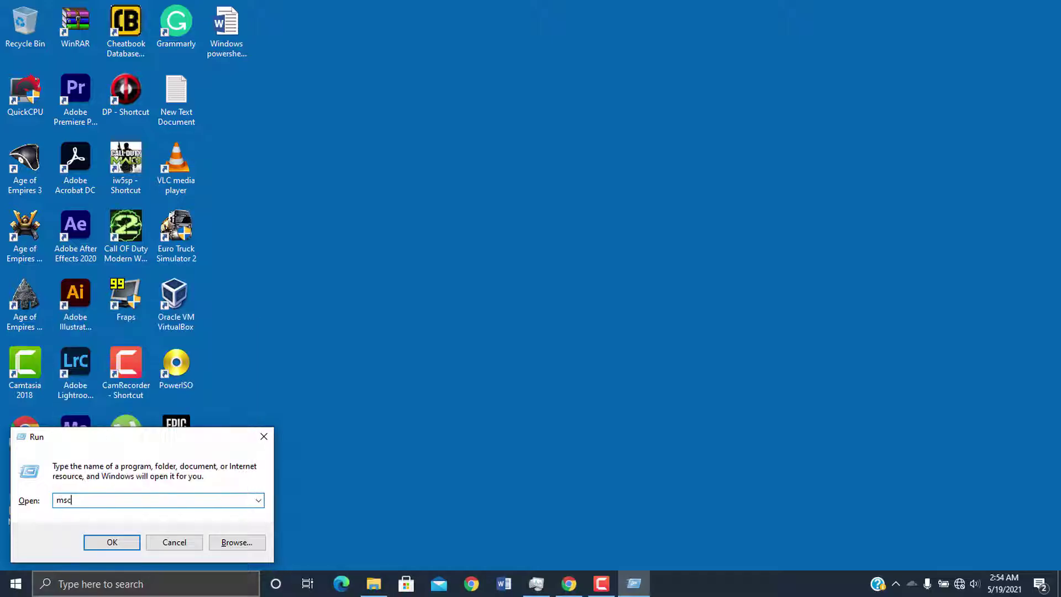
pyautogui.write('onfig')
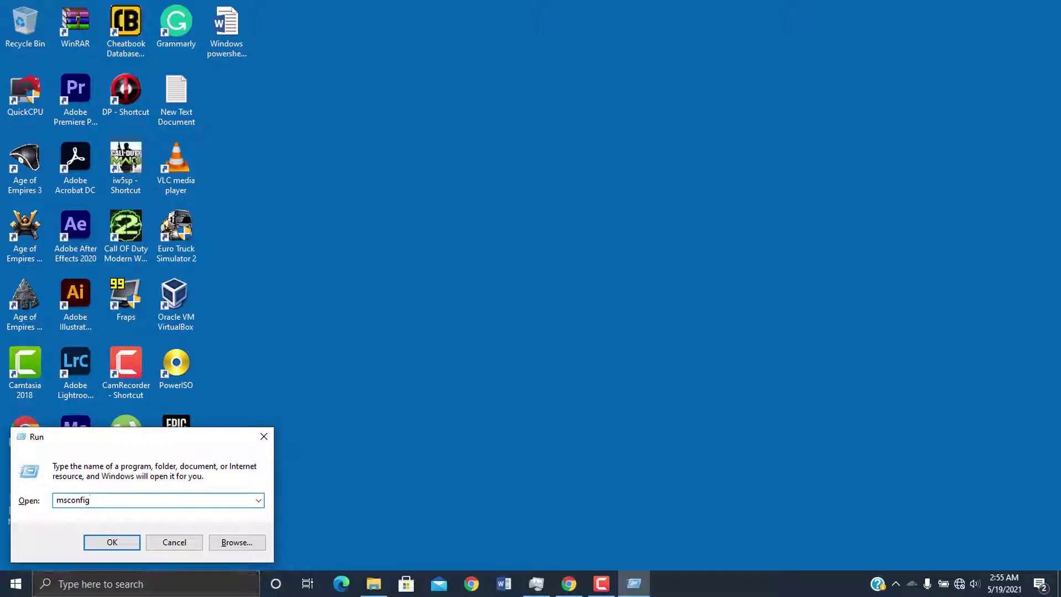
pyautogui.press('Return')
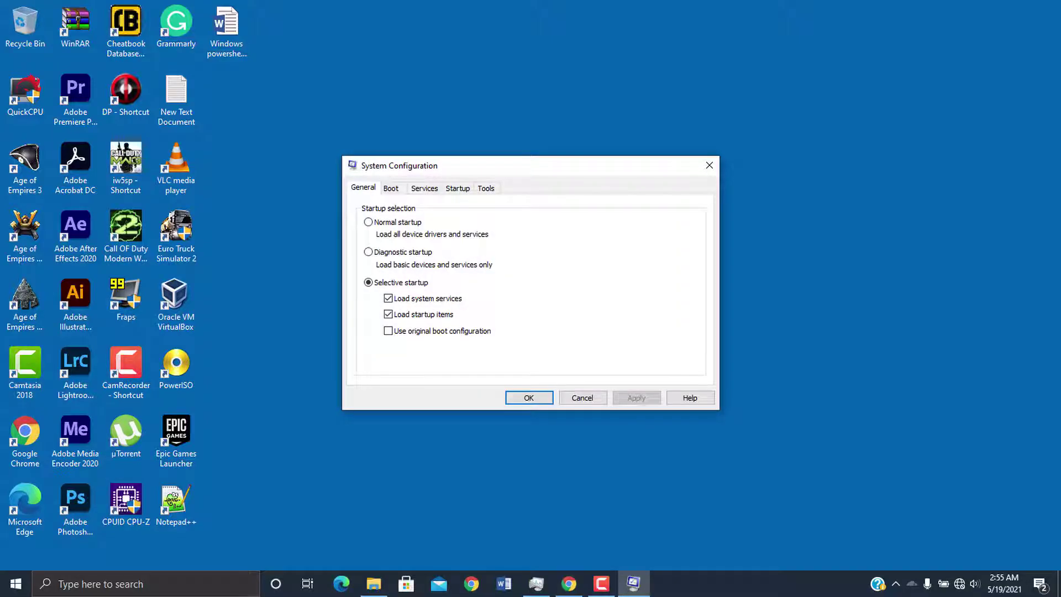
pyautogui.moveTo(570, 165); pyautogui.dragTo(511, 124)
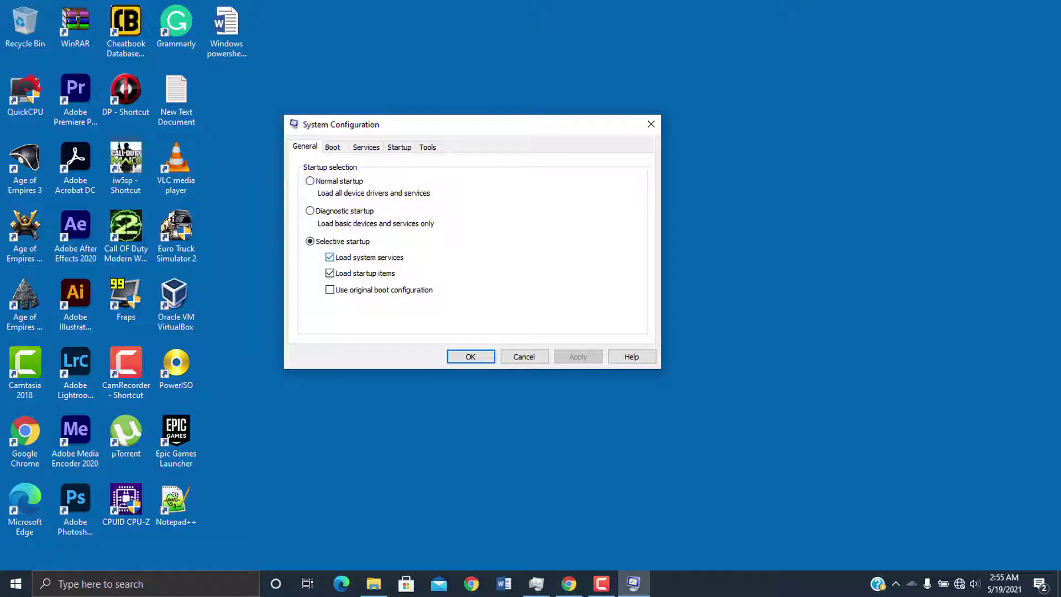
pyautogui.moveTo(511, 125); pyautogui.dragTo(532, 92)
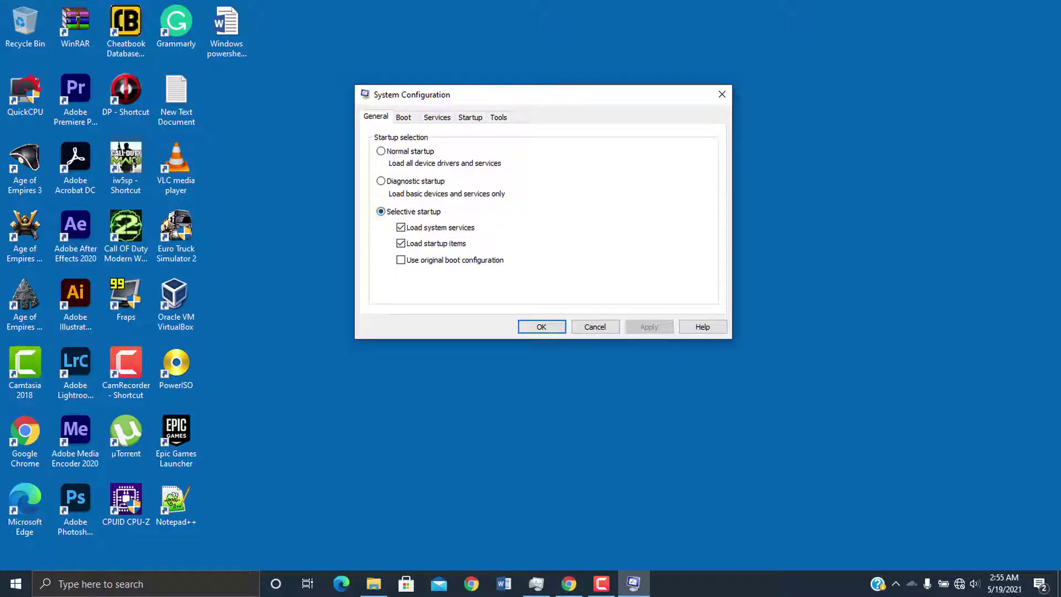
# Set the number of processors to 4 in the advanced boot options for Windows 10
pyautogui.hotkey('ctrl', 'Tab')
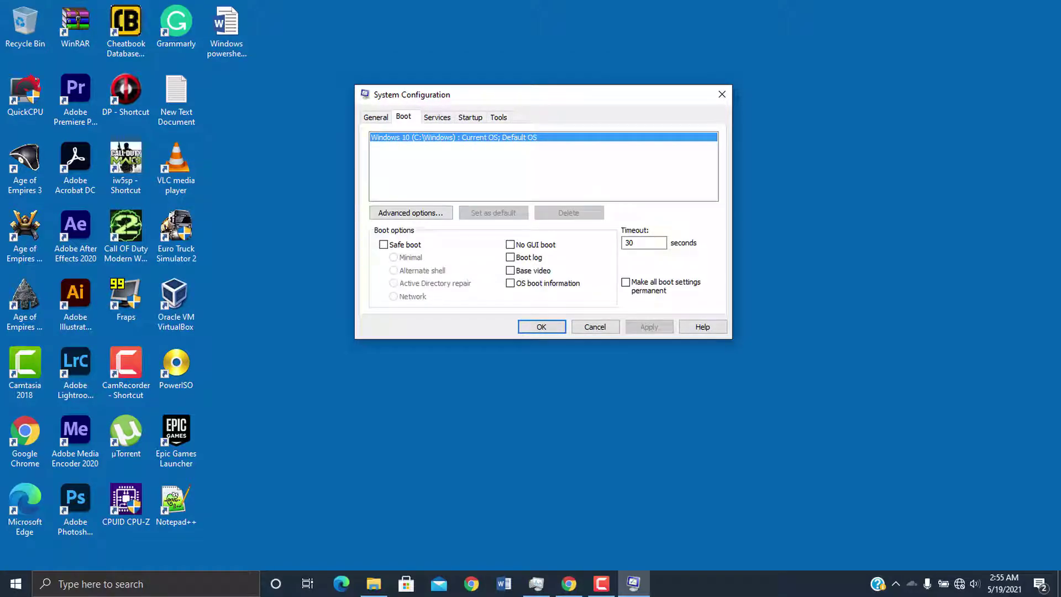
pyautogui.click(411, 213)
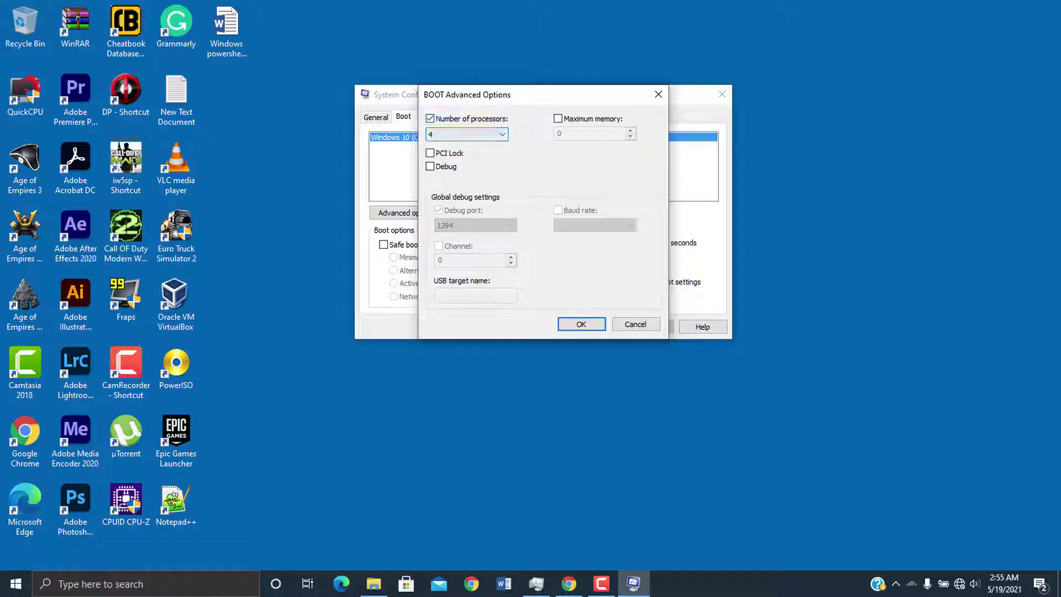
pyautogui.click(436, 135)
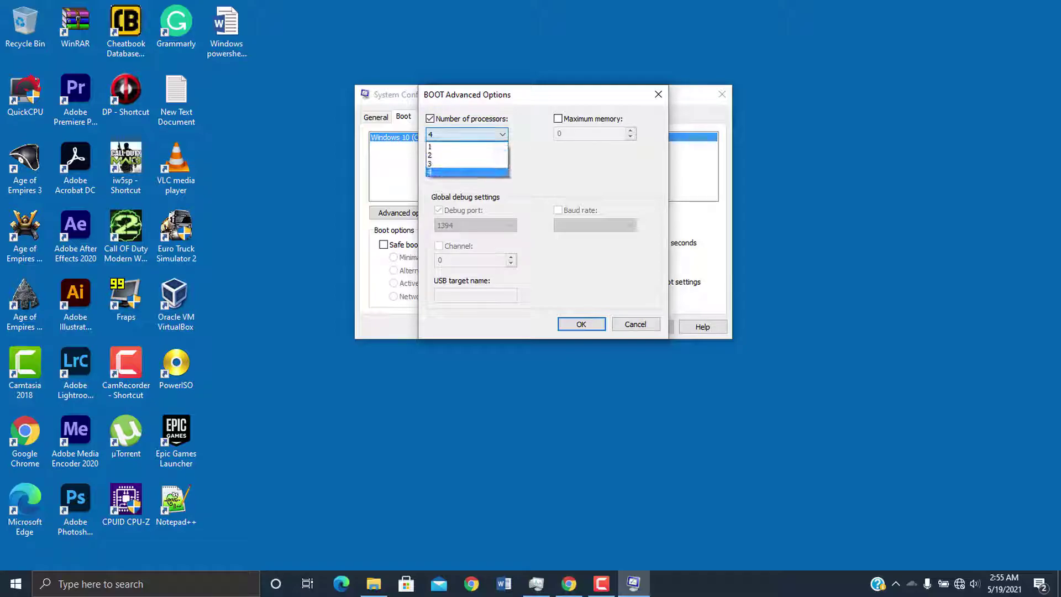
pyautogui.click(430, 146)
pyautogui.click(442, 135)
pyautogui.click(430, 172)
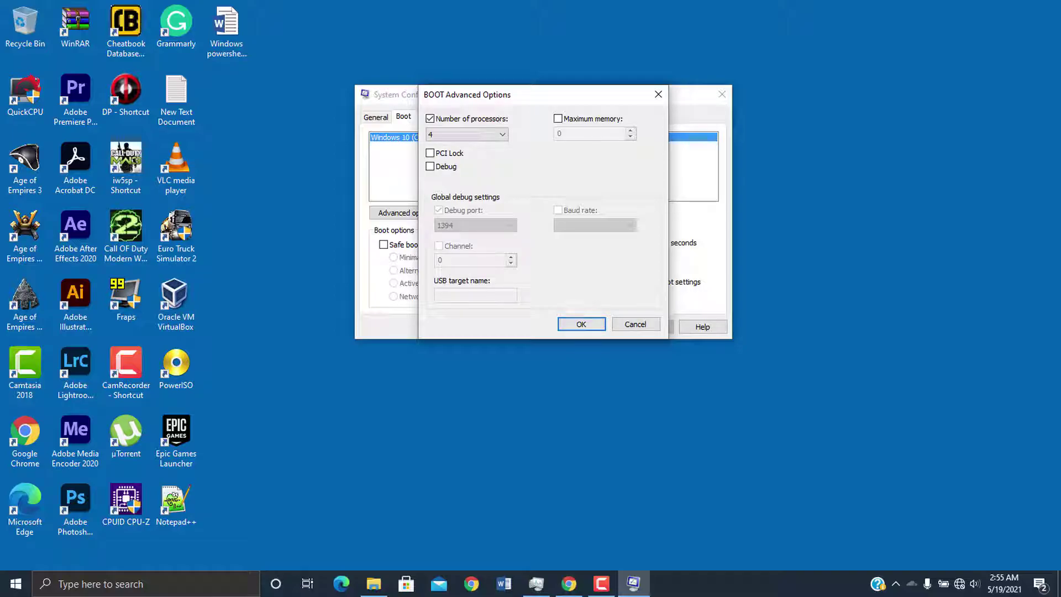
pyautogui.click(580, 324)
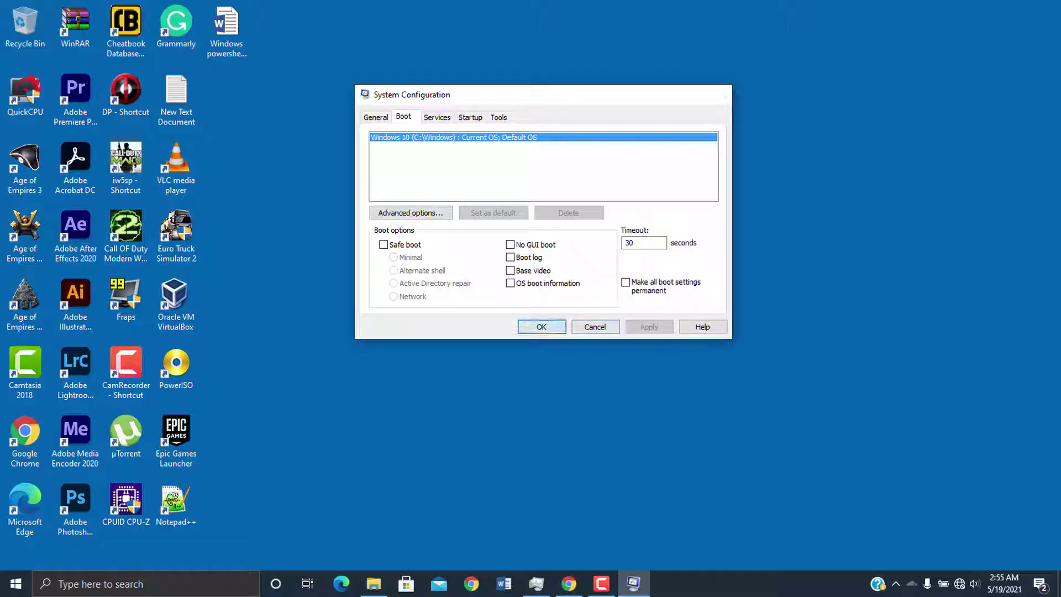
# Accept the System Configuration changes, exit without restarting, and refresh the desktop
pyautogui.click(541, 327)
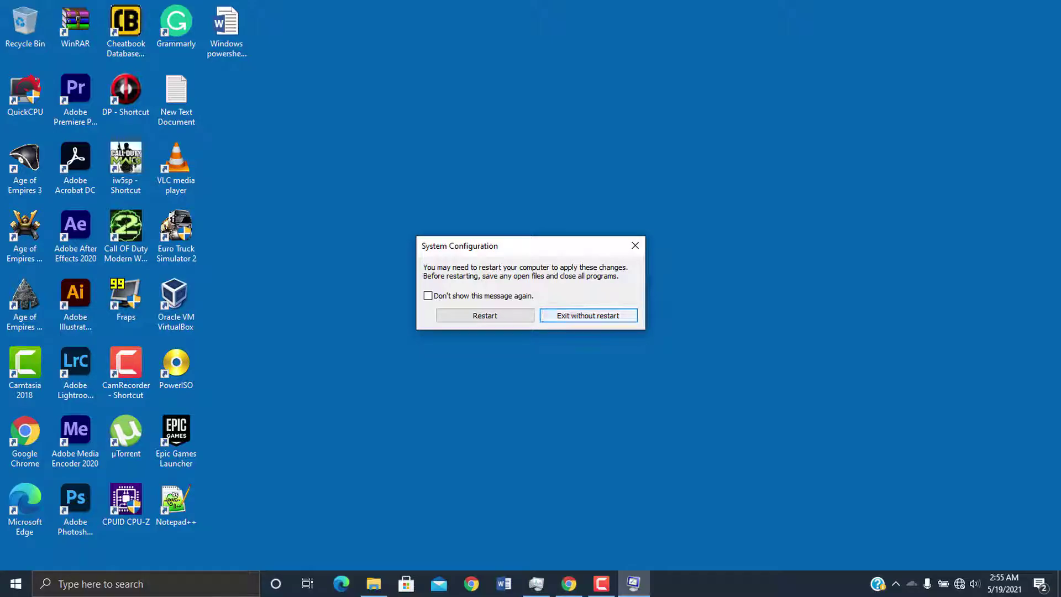
pyautogui.press('Return')
pyautogui.rightClick(416, 186)
pyautogui.click(470, 326)
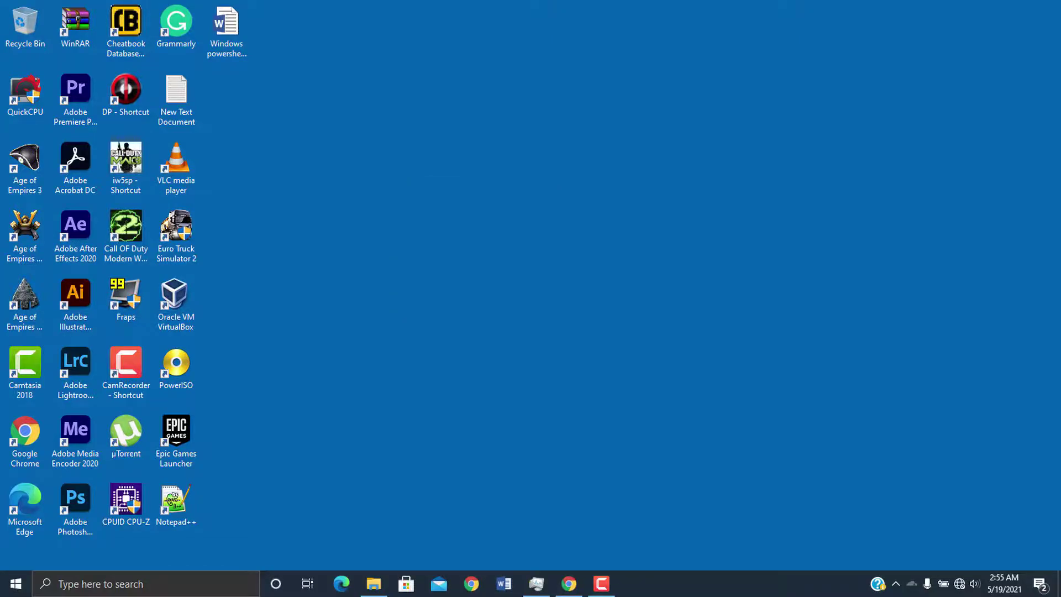
pyautogui.rightClick(499, 292)
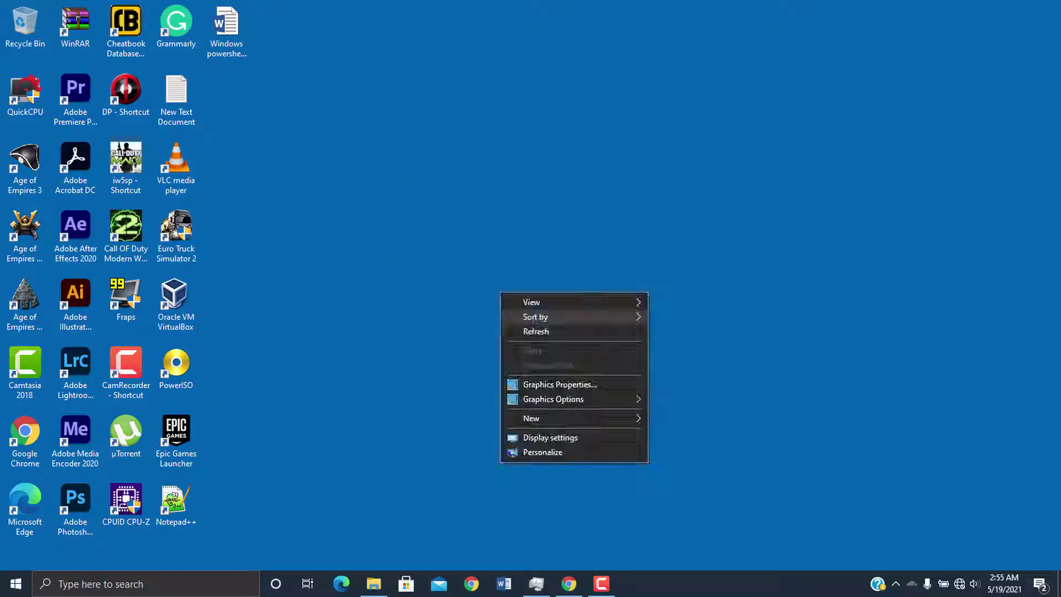
pyautogui.click(525, 332)
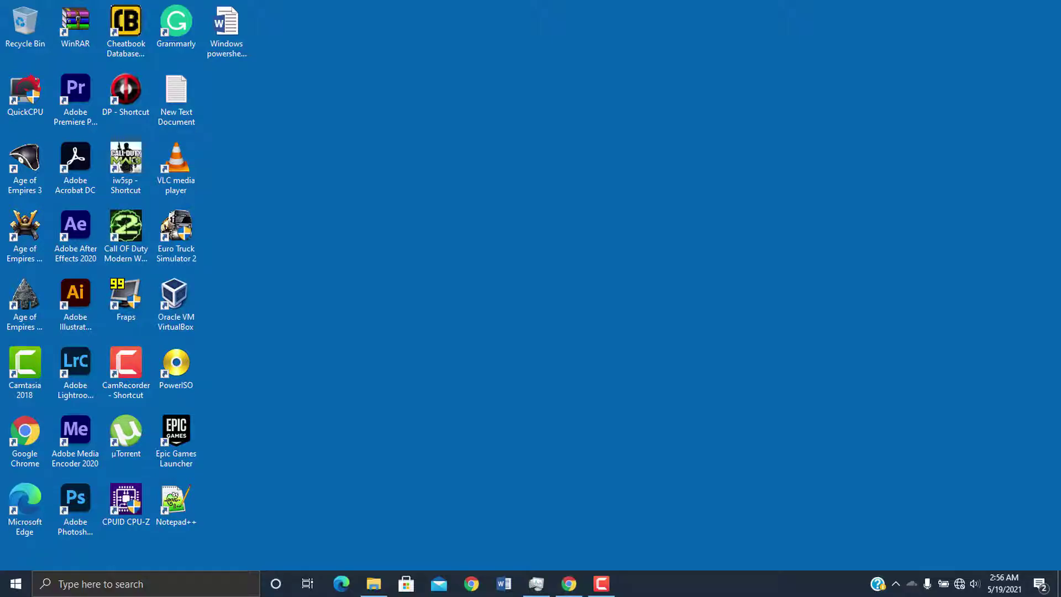
# Open Task Manager and examine the performance details of GPU 0, including its dedicated memory
pyautogui.hotkey('ctrl', 'shift', 'Escape')
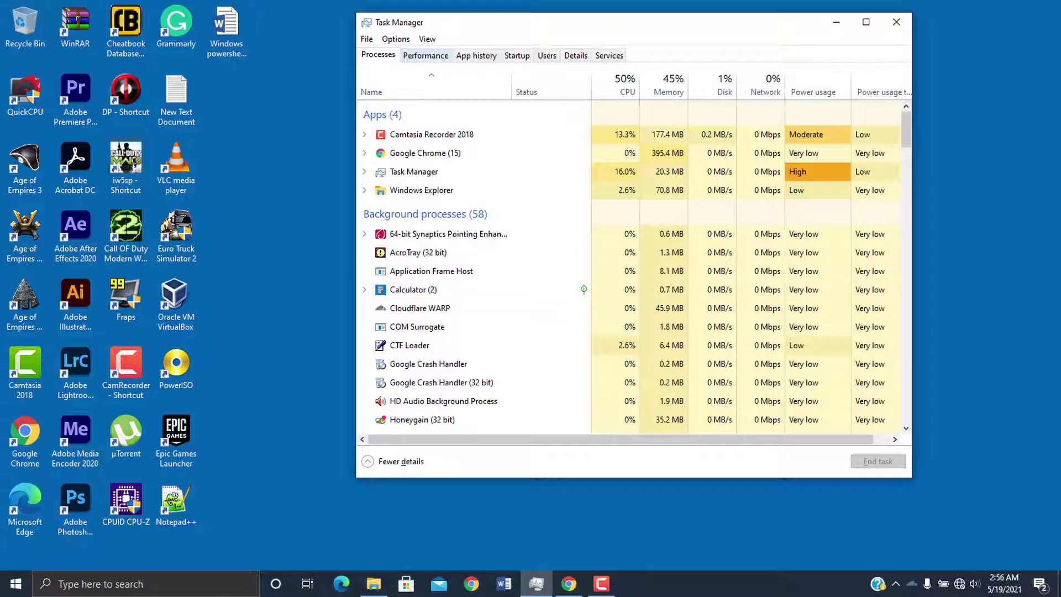
pyautogui.click(426, 55)
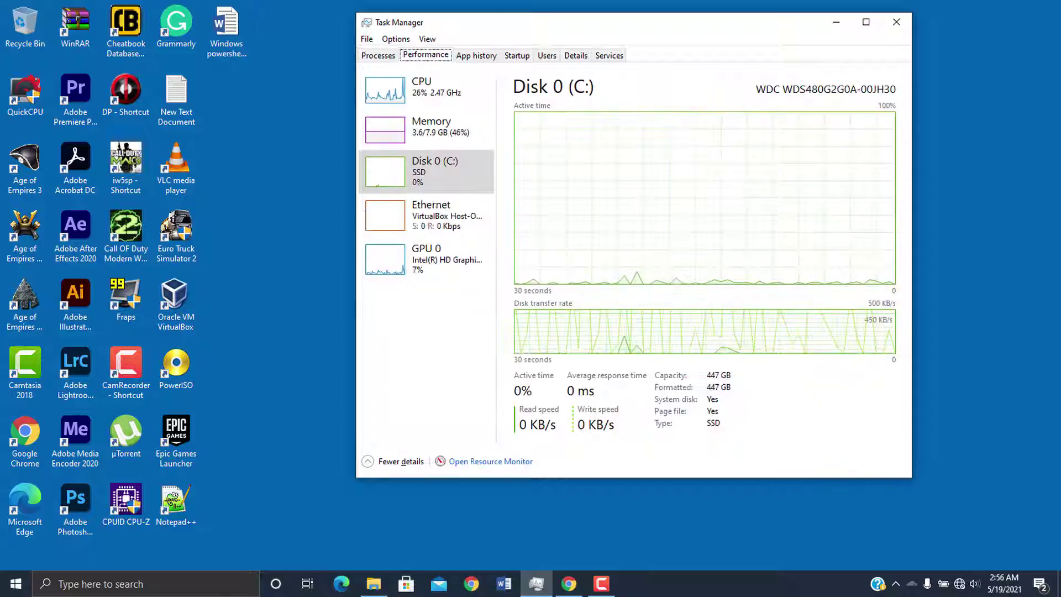
pyautogui.click(426, 260)
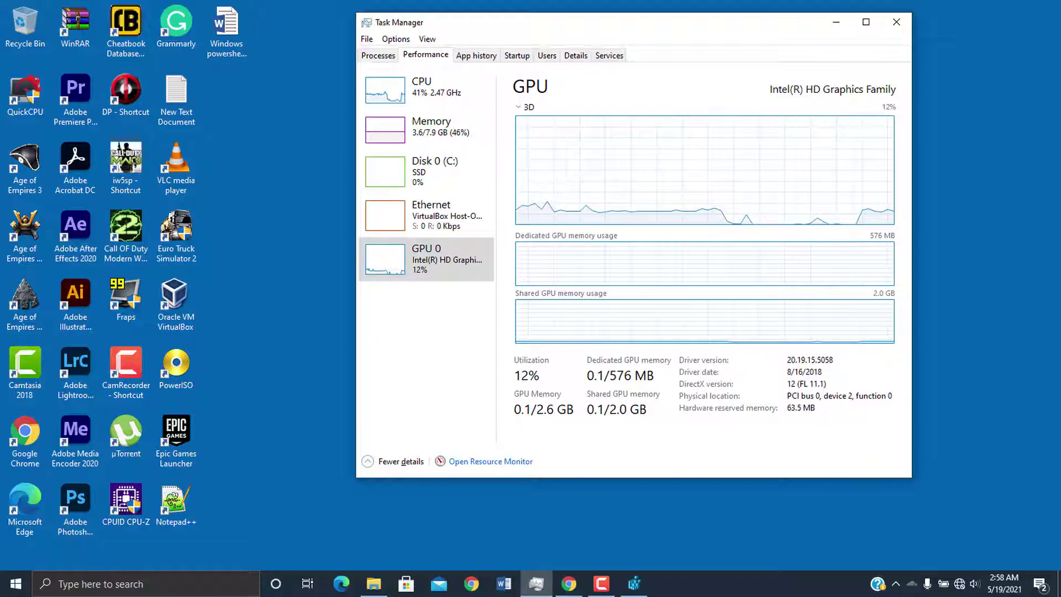
# Search Windows for the Registry Editor and open it
pyautogui.press('super+s')
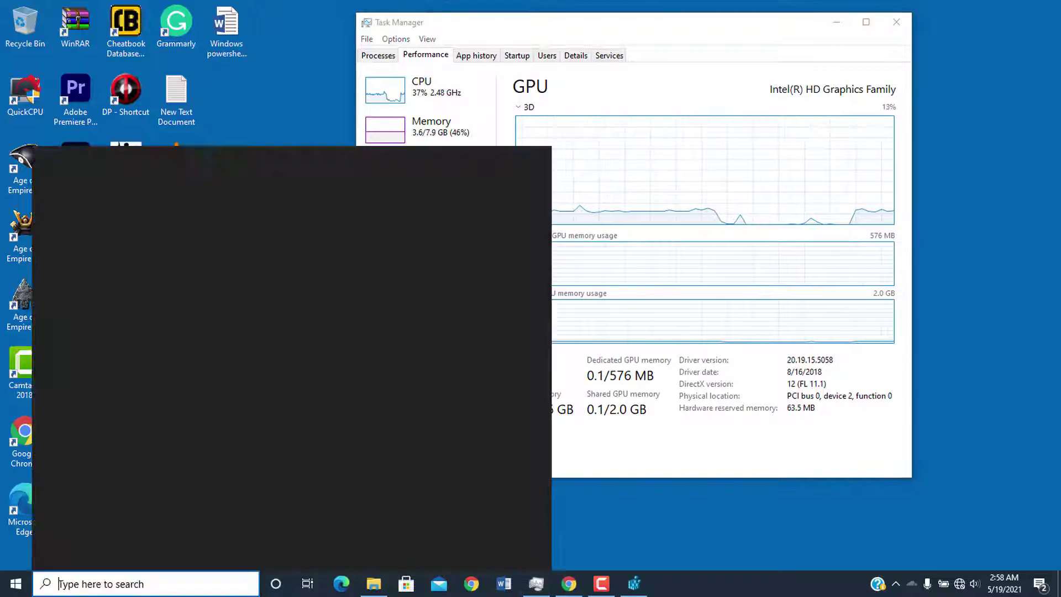
pyautogui.write('regi')
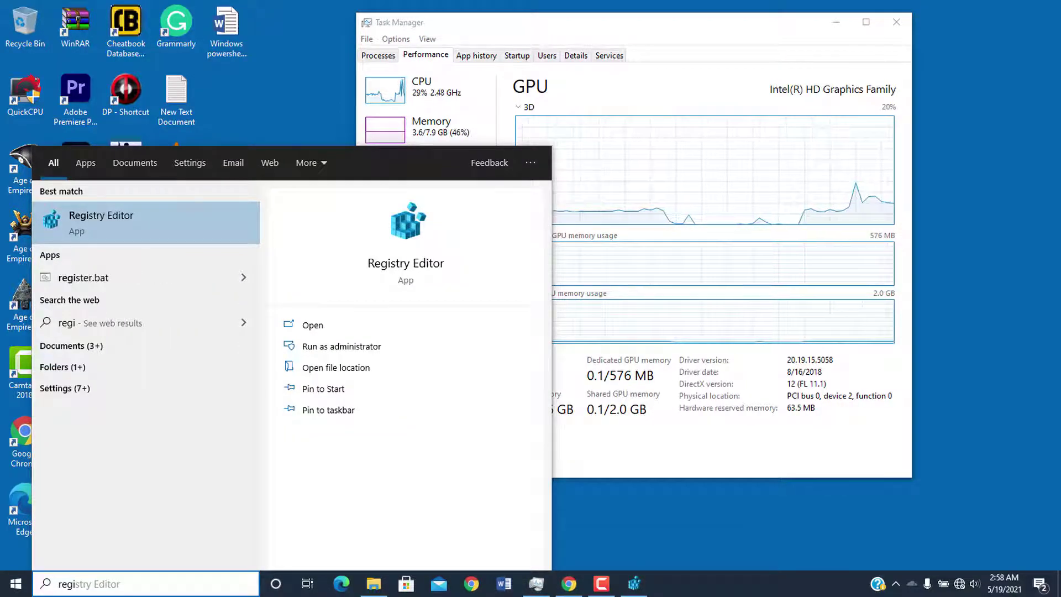
pyautogui.press('Return')
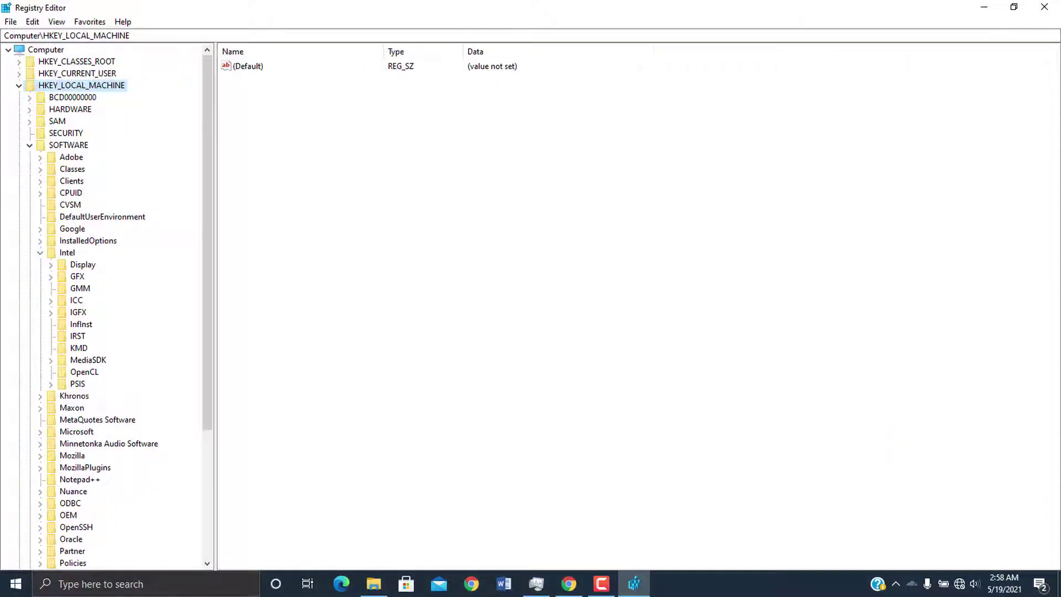
# Collapse the expanded HKEY_LOCAL_MACHINE branch and navigate again to its SOFTWARE\Intel key, expanding and selecting it
pyautogui.click(40, 253)
pyautogui.click(29, 145)
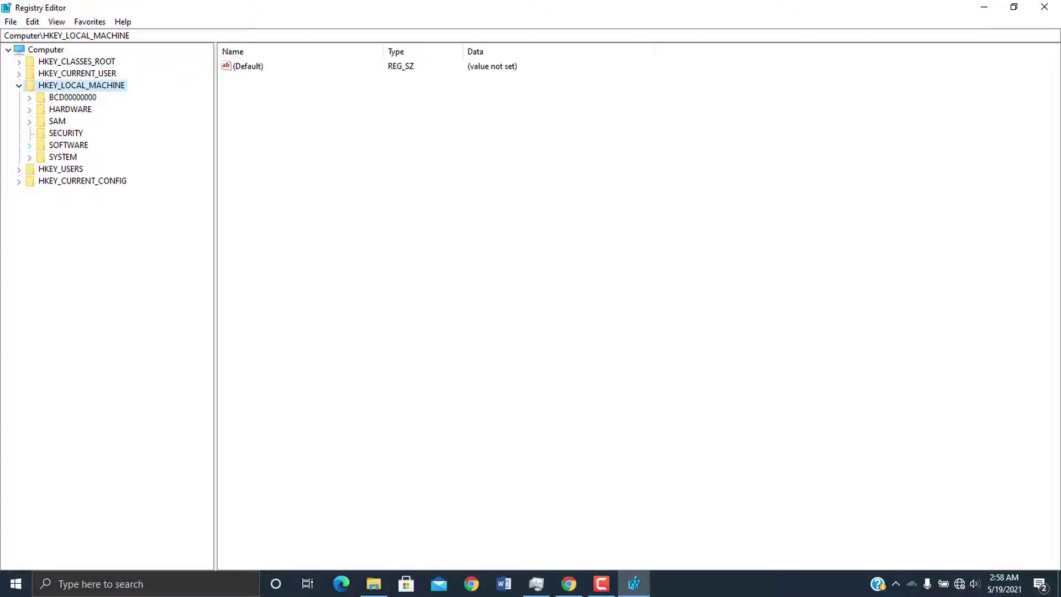
pyautogui.click(19, 85)
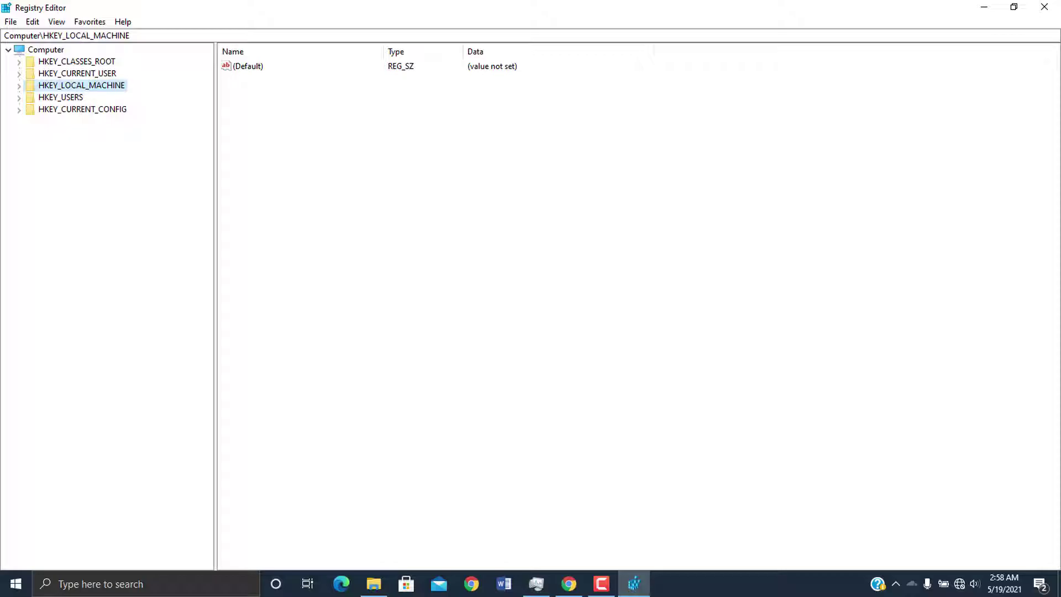
pyautogui.click(19, 86)
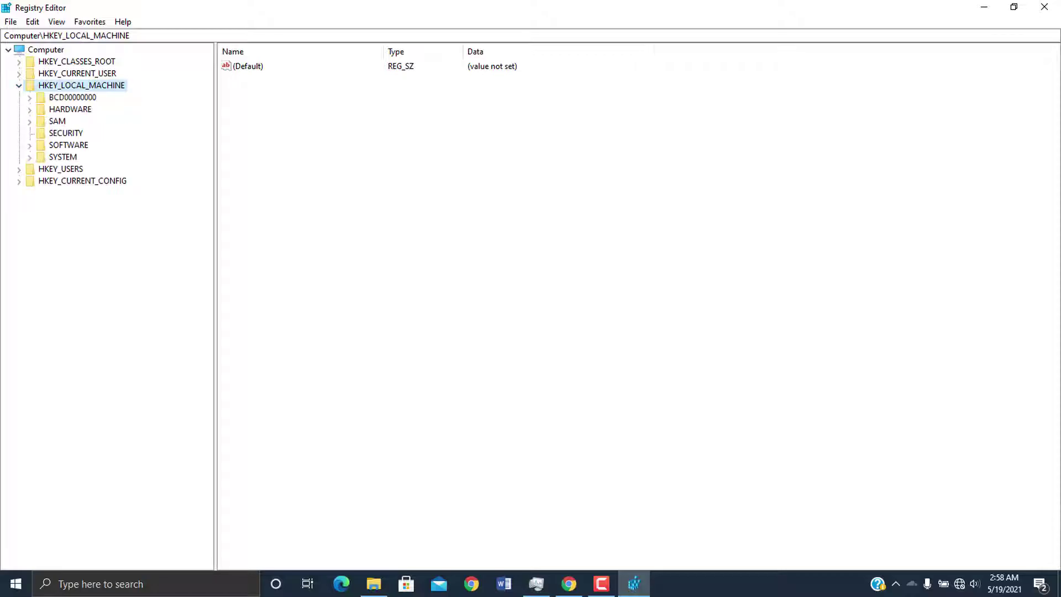
pyautogui.click(29, 145)
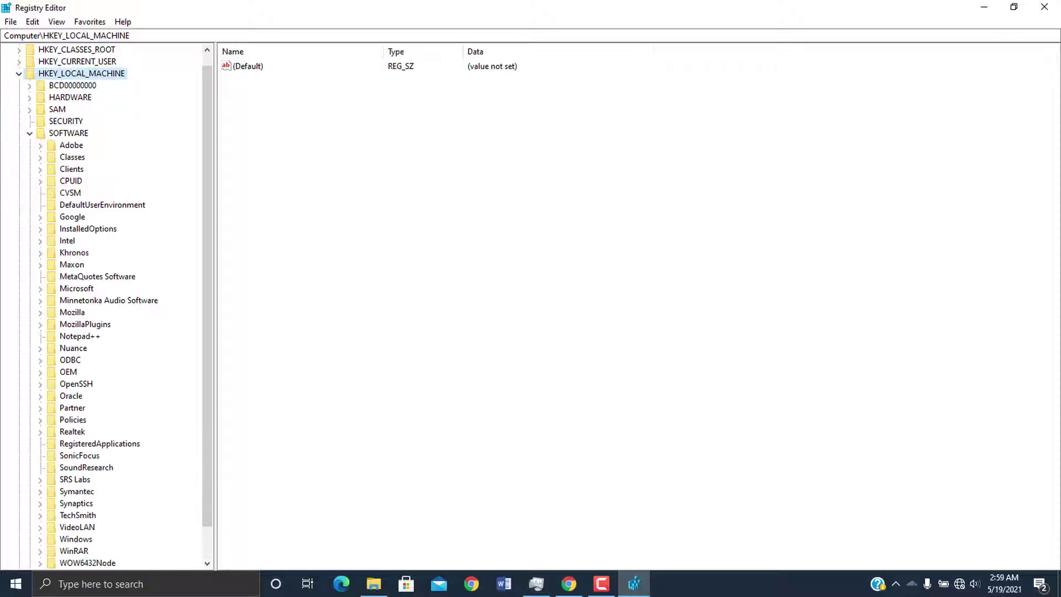
pyautogui.scroll(-1, 111, 304)
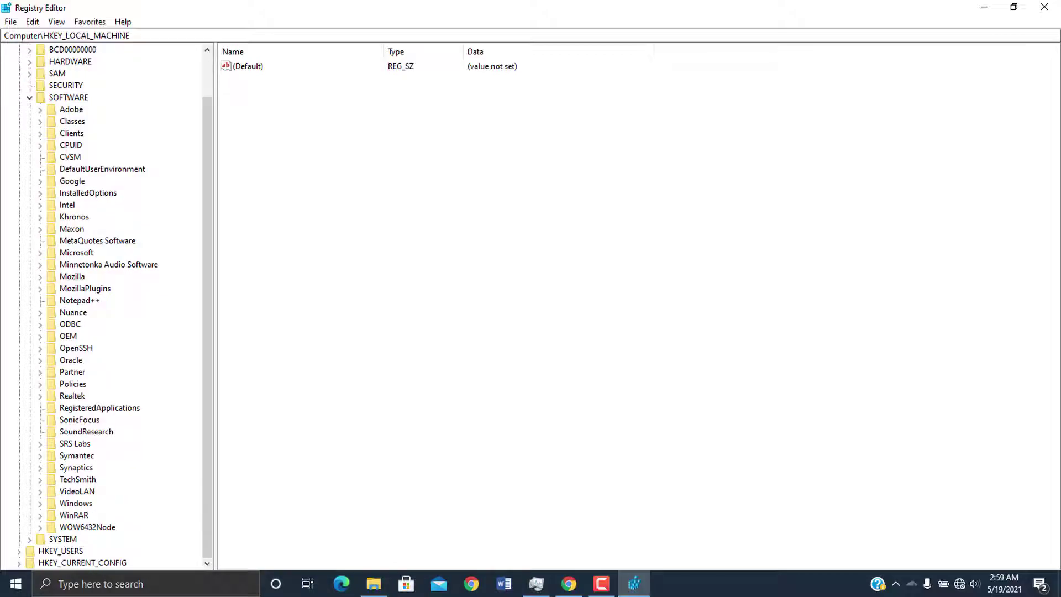
pyautogui.click(40, 205)
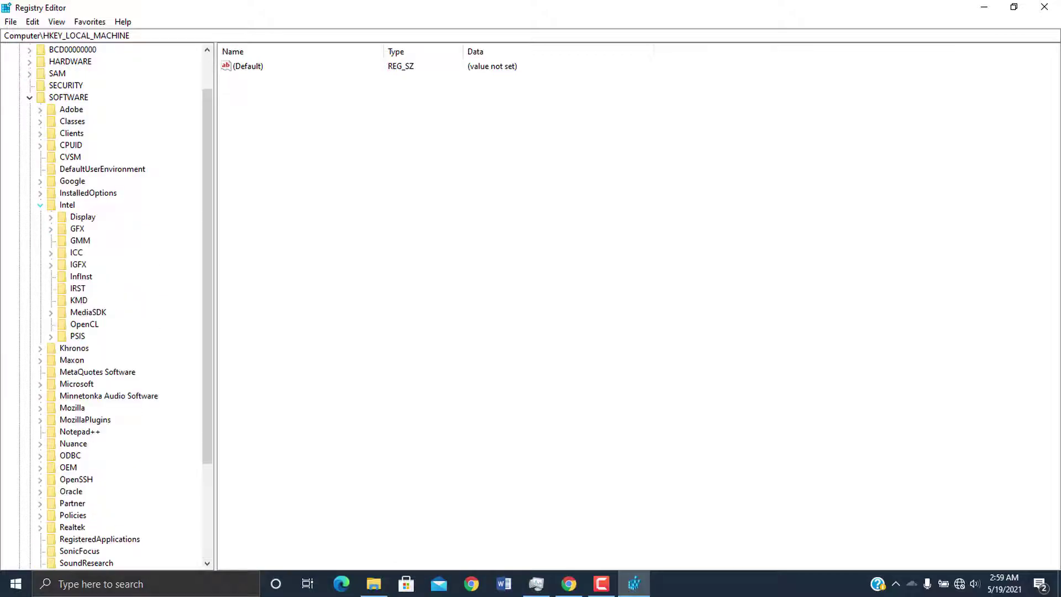
pyautogui.click(67, 205)
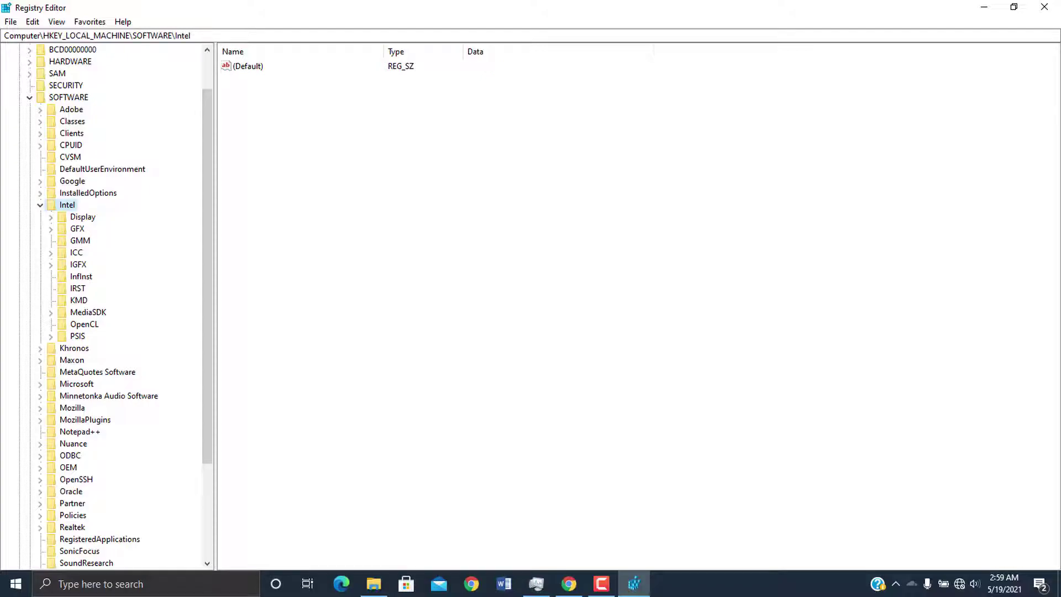
# Try to create a key named GMM under the Intel key, and delete the extra new key
pyautogui.rightClick(66, 205)
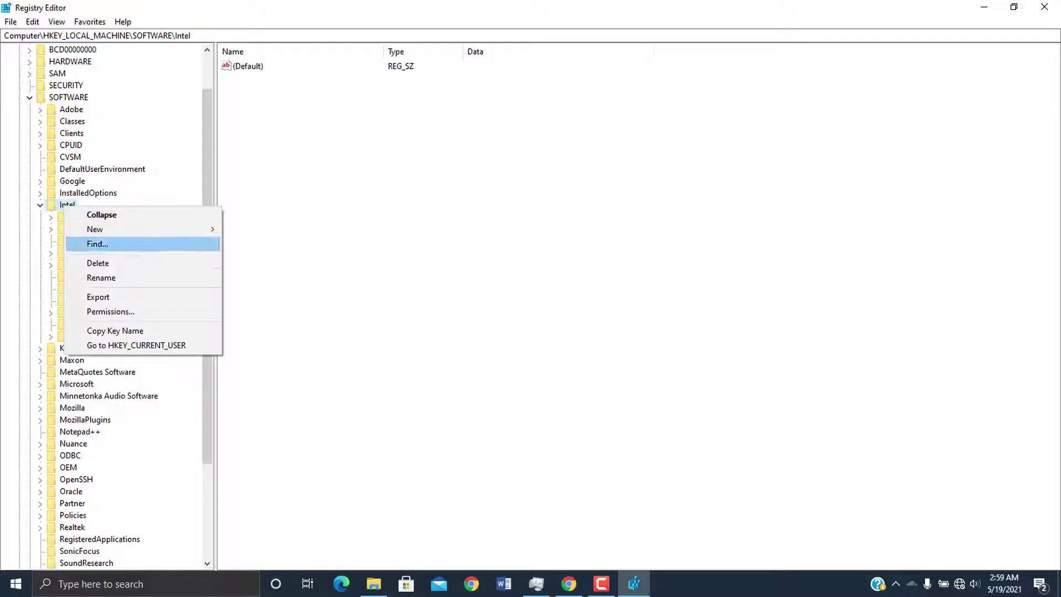
pyautogui.moveTo(111, 228)
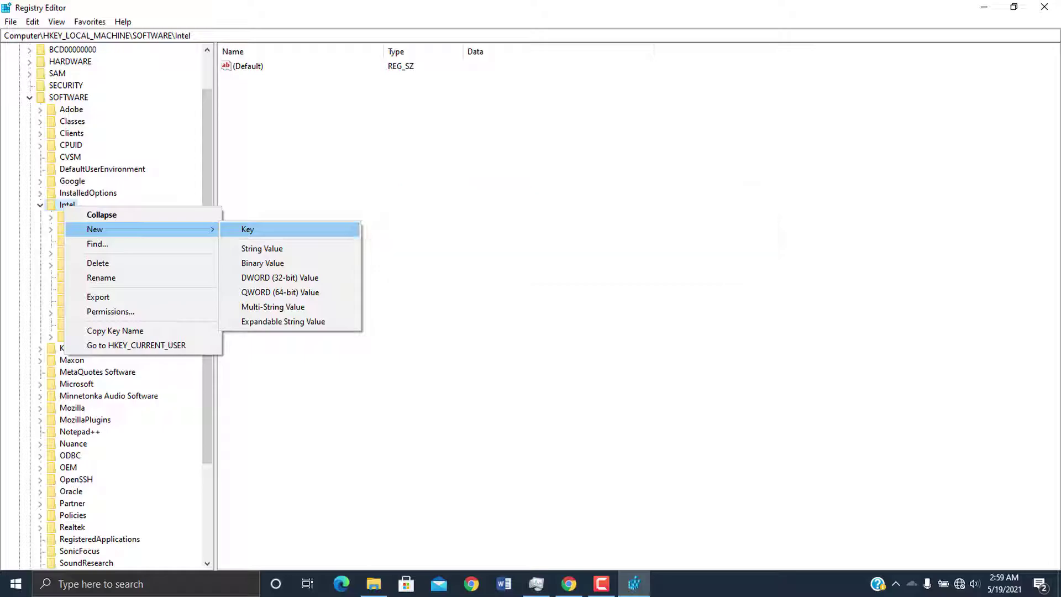
pyautogui.press('Return')
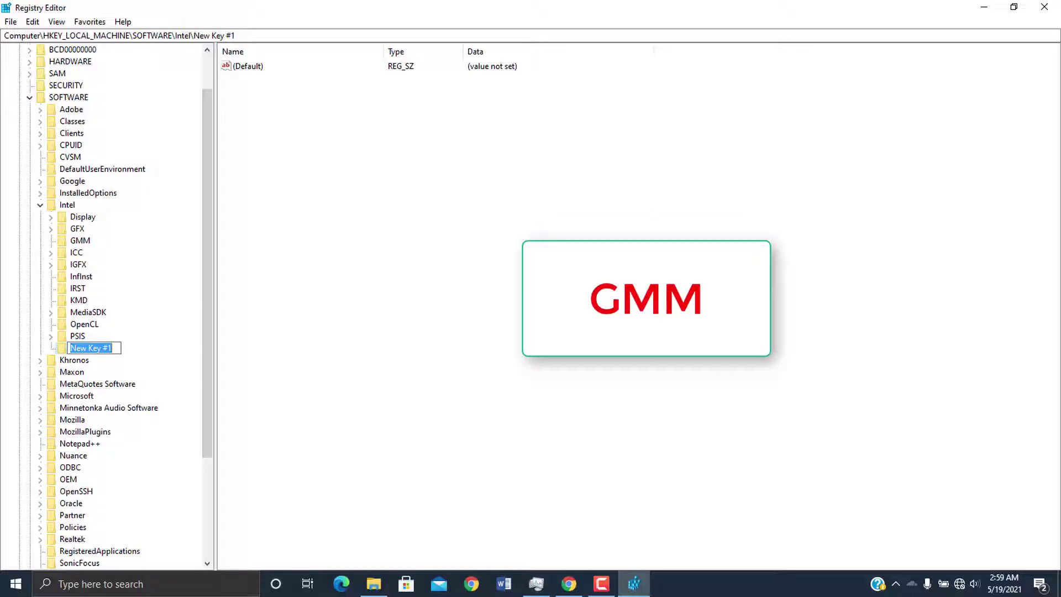
pyautogui.write('GMM')
pyautogui.press('Return')
pyautogui.press('Return')
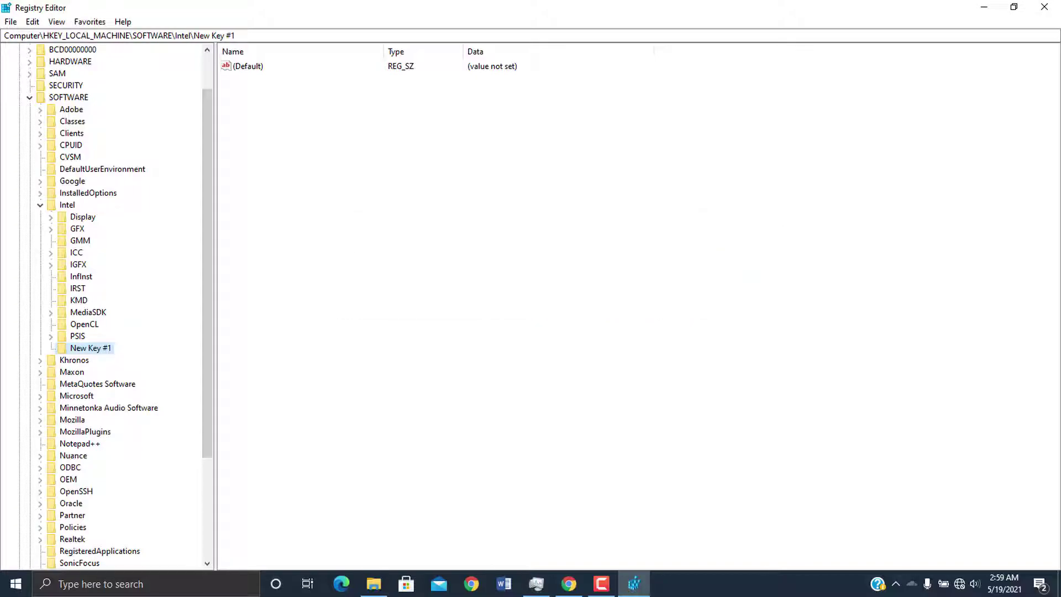
pyautogui.press('Delete')
pyautogui.press('Return')
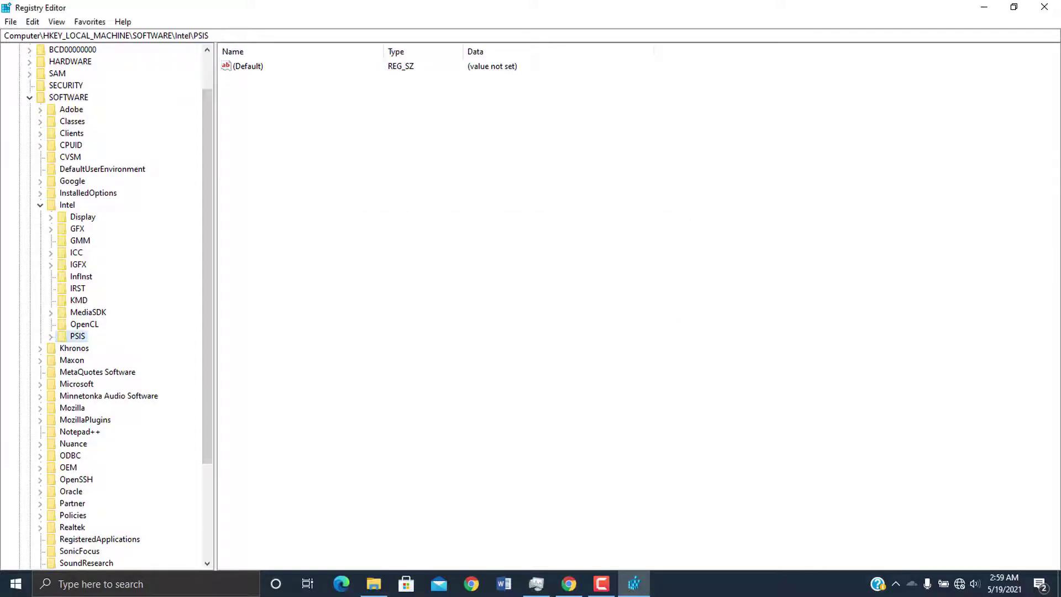
# Open the GMM key and view the option for adding a DWORD (32-bit) value, without creating one
pyautogui.click(80, 241)
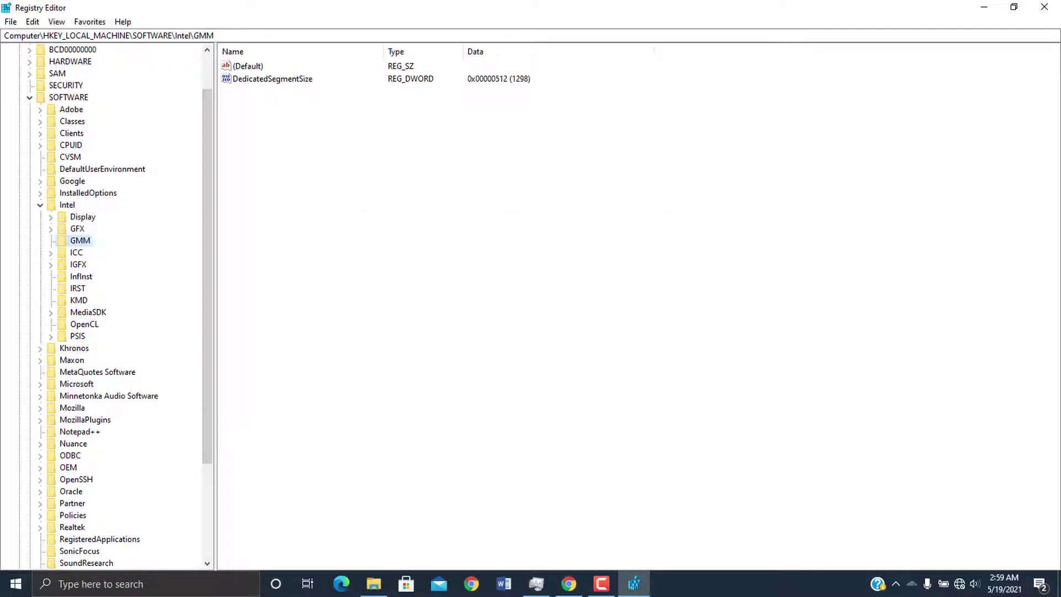
pyautogui.rightClick(331, 133)
pyautogui.moveTo(362, 141)
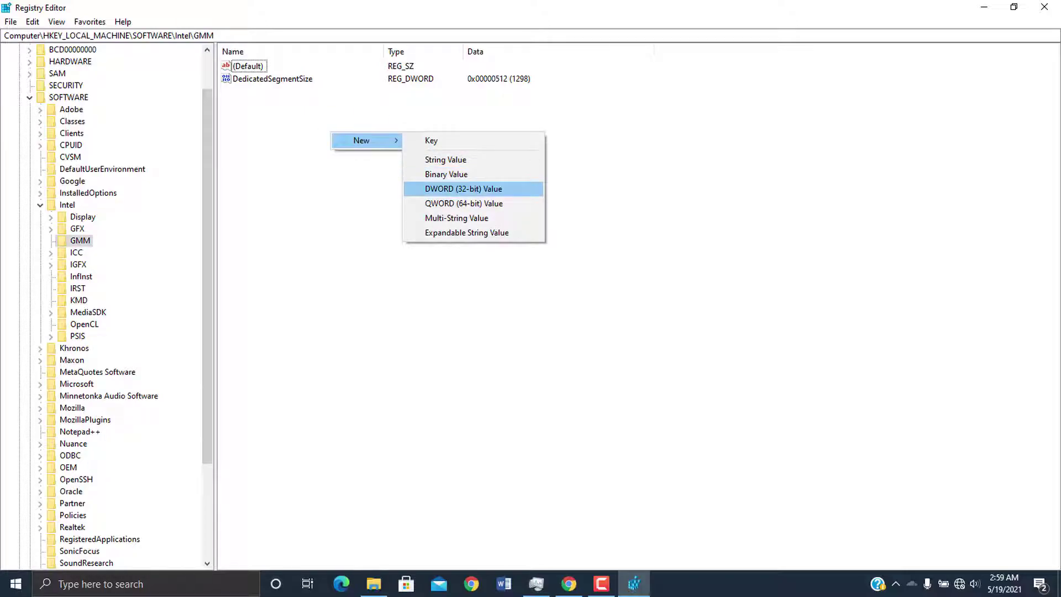
pyautogui.press('Escape')
pyautogui.press('Escape')
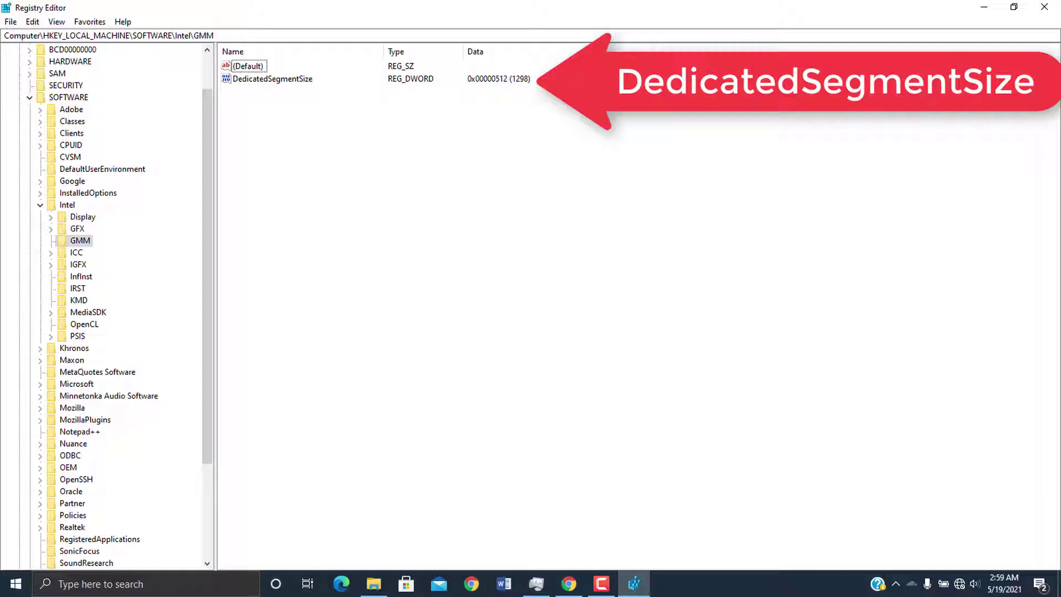
# Open the DedicatedSegmentSize value for editing, highlight its value data, and cancel the dialog
pyautogui.doubleClick(273, 79)
pyautogui.click(59, 131)
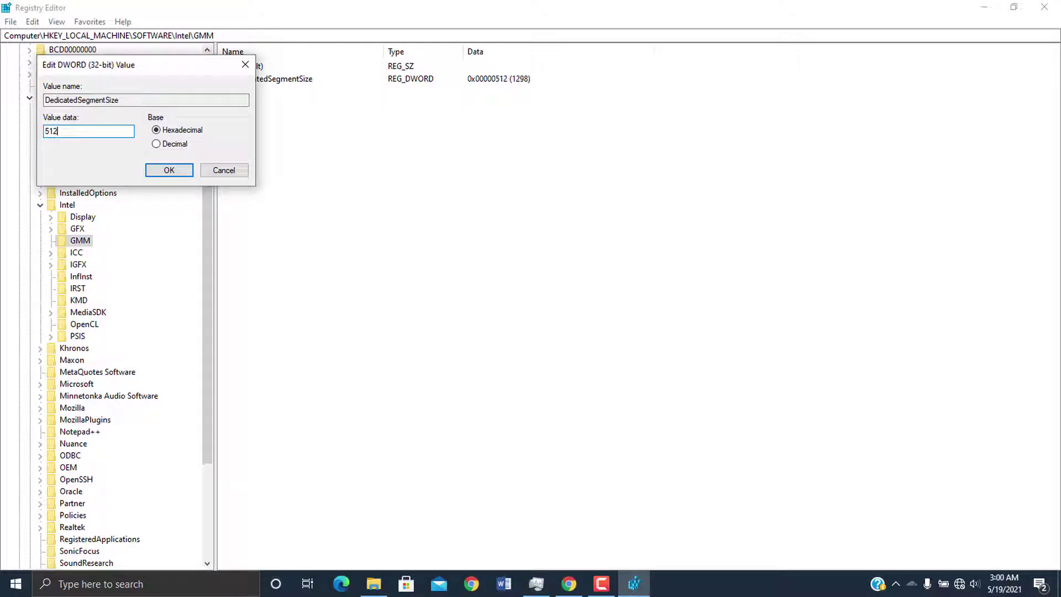
pyautogui.hotkey('shift', 'Left')
pyautogui.hotkey('shift', 'Left')
pyautogui.hotkey('shift', 'Left')
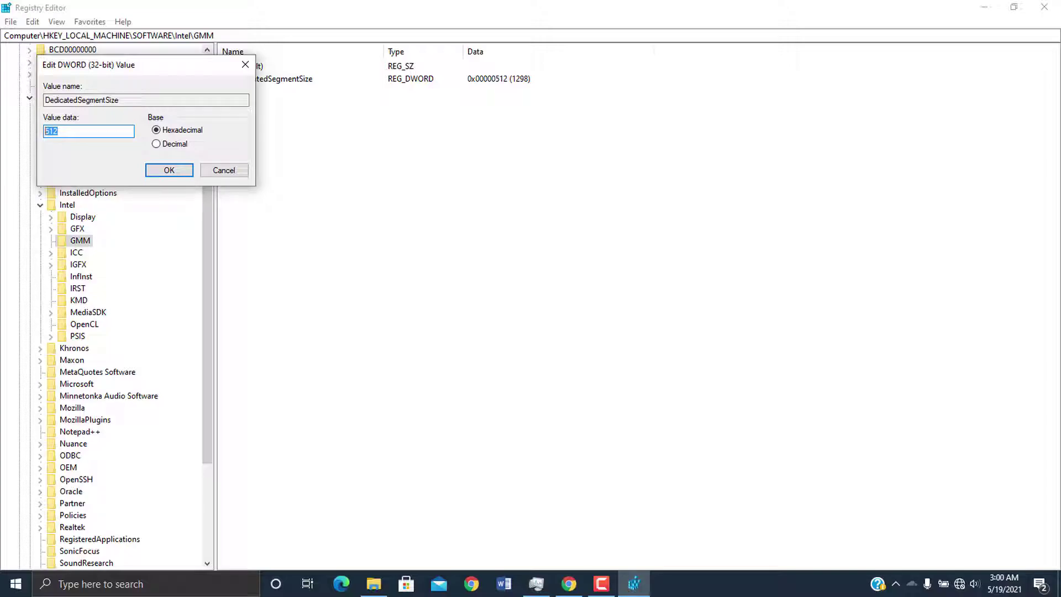
pyautogui.click(58, 131)
pyautogui.hotkey('ctrl', 'a')
pyautogui.moveTo(536, 584)
pyautogui.moveTo(59, 131); pyautogui.dragTo(49, 130)
pyautogui.click(224, 170)
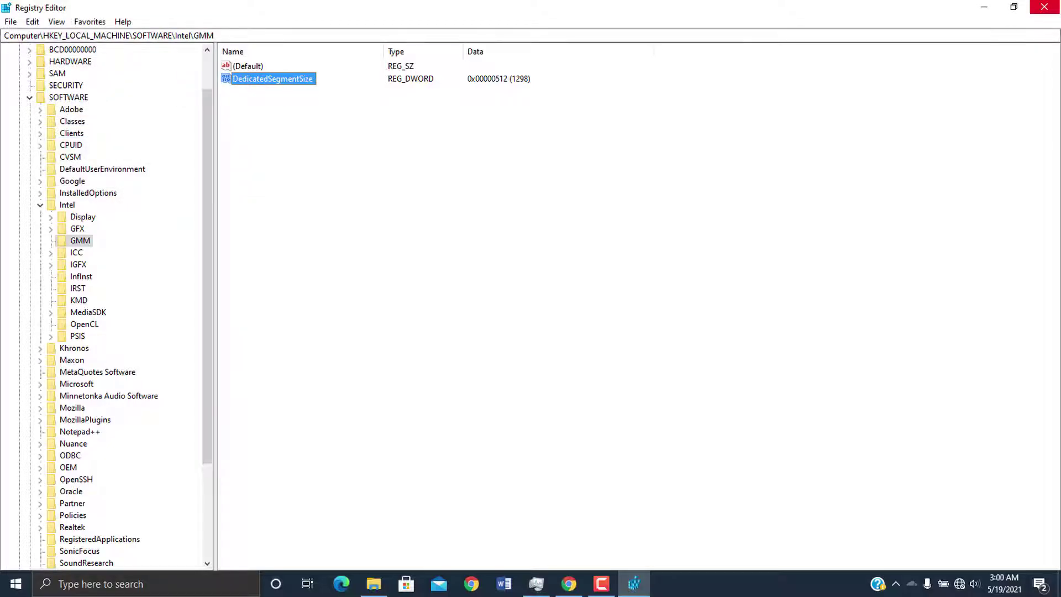
# Close the Registry Editor and refresh the desktop
pyautogui.click(1044, 7)
pyautogui.rightClick(121, 209)
pyautogui.click(166, 249)
pyautogui.press('super+d')
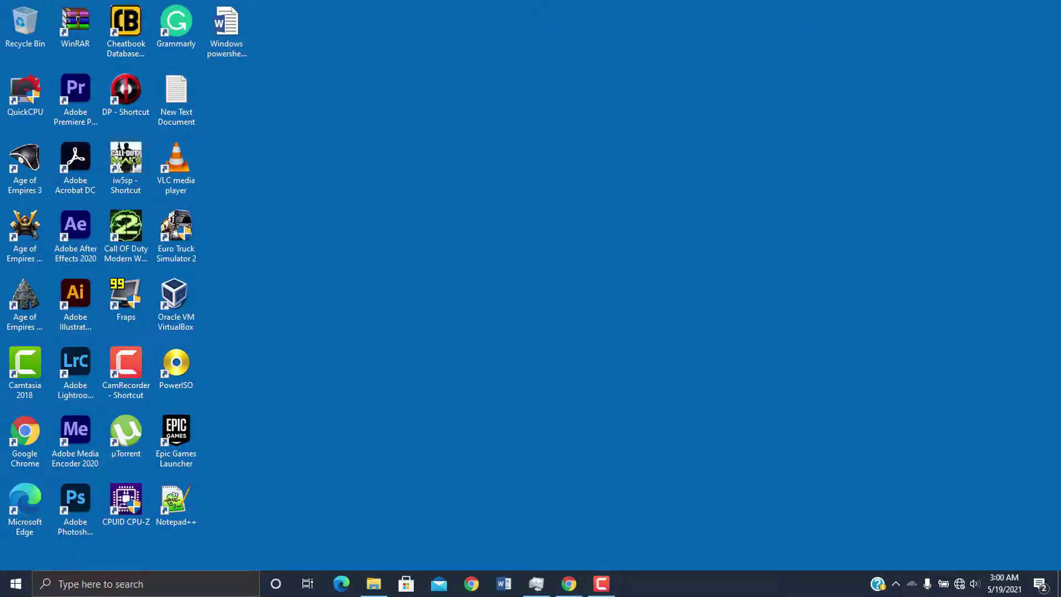
# Switch to Chrome and try to download Quick CPU from its filehorse.com page
pyautogui.click(569, 583)
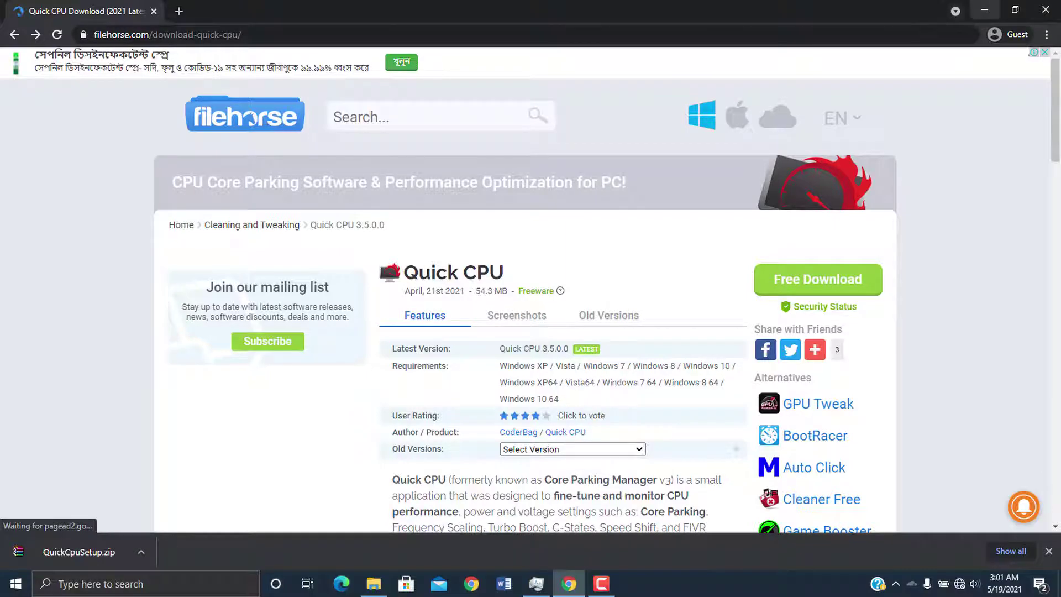
pyautogui.click(985, 9)
pyautogui.rightClick(393, 165)
pyautogui.click(420, 206)
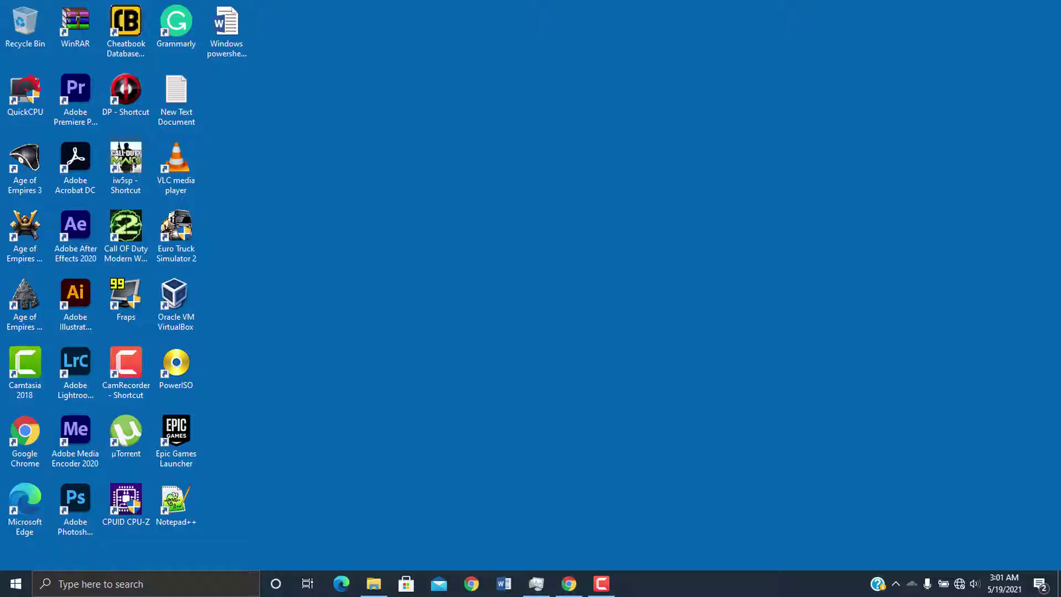
pyautogui.click(569, 584)
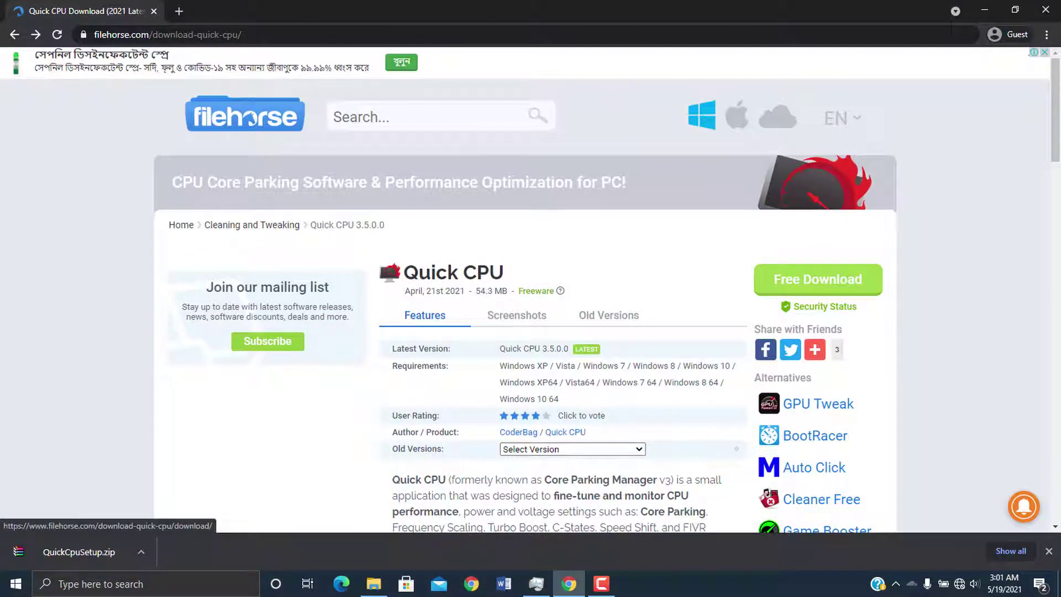
pyautogui.click(818, 279)
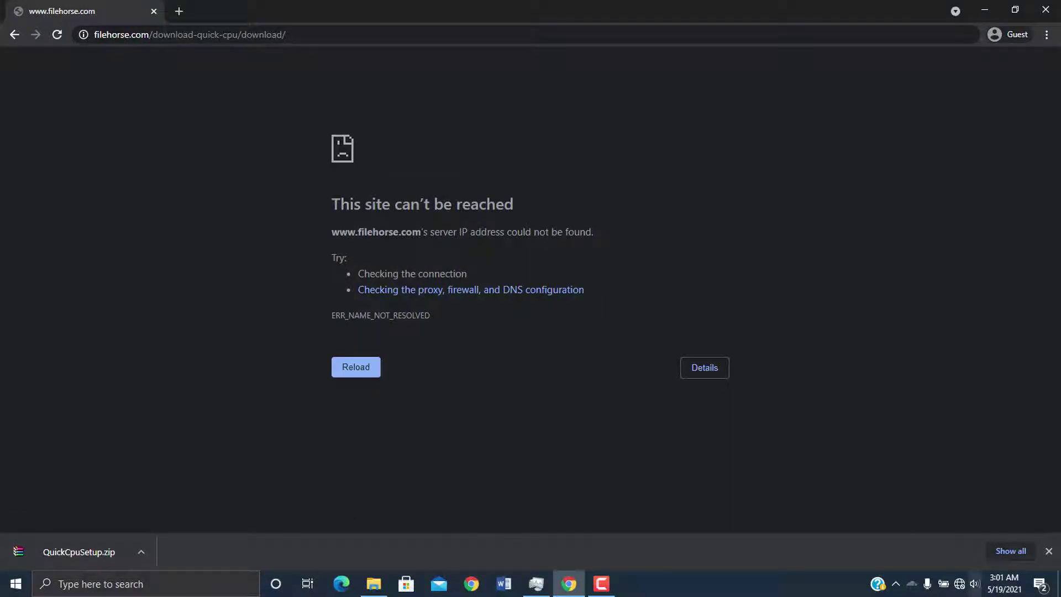
# Try to connect to the Mi 10T Pro Wi-Fi network, and minimize the browser to return to the desktop
pyautogui.click(960, 583)
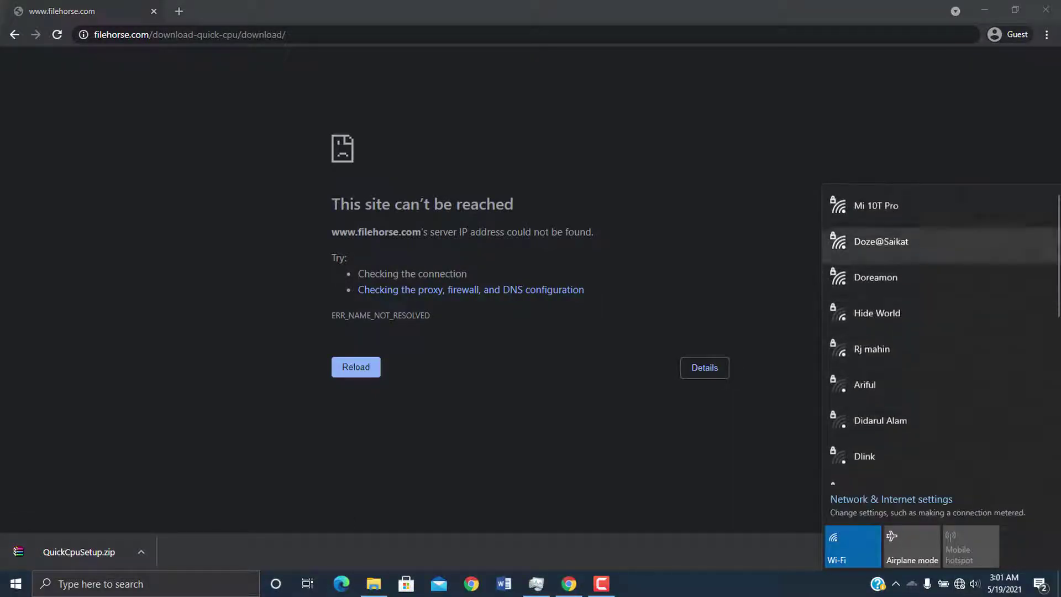
pyautogui.click(917, 209)
pyautogui.click(1002, 266)
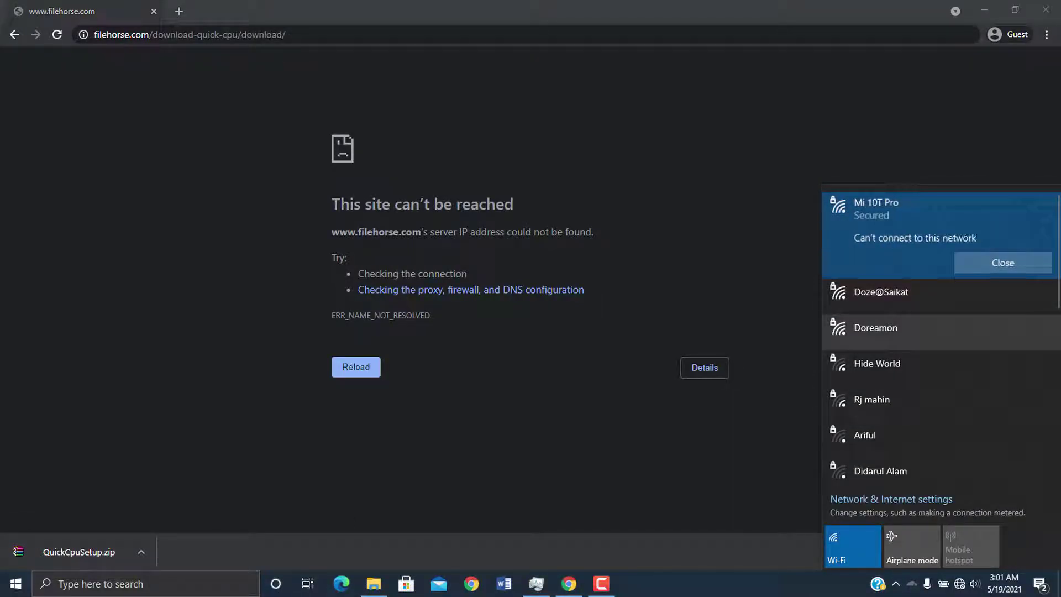
pyautogui.click(917, 364)
pyautogui.click(719, 309)
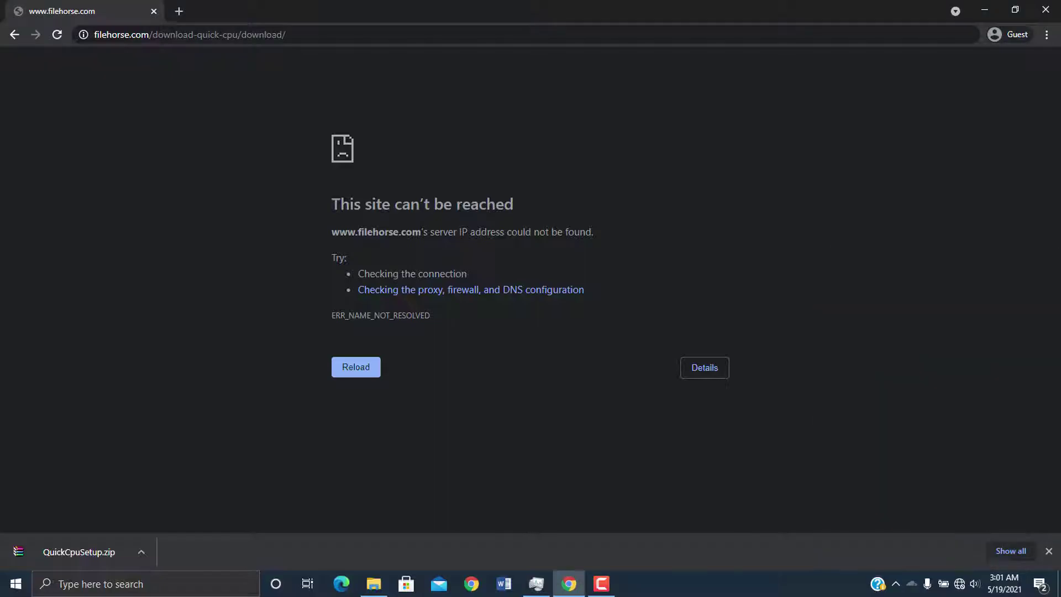
pyautogui.click(984, 9)
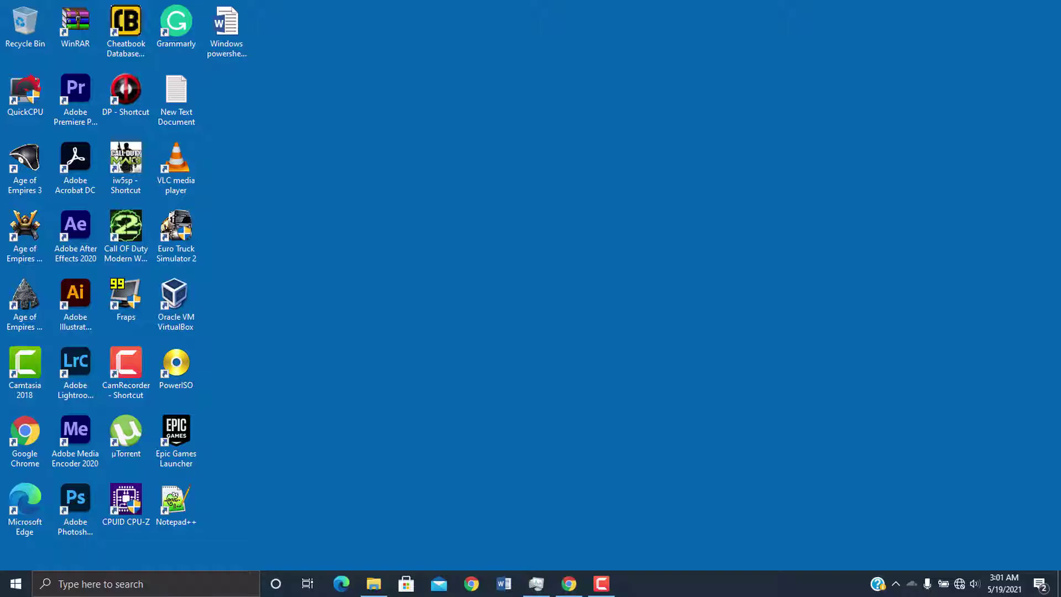
pyautogui.rightClick(397, 220)
pyautogui.click(428, 260)
# Open the downloaded QuickCpuSetup.zip from Chrome and select the Quick CPU installer in the archive's x64 folder
pyautogui.click(568, 584)
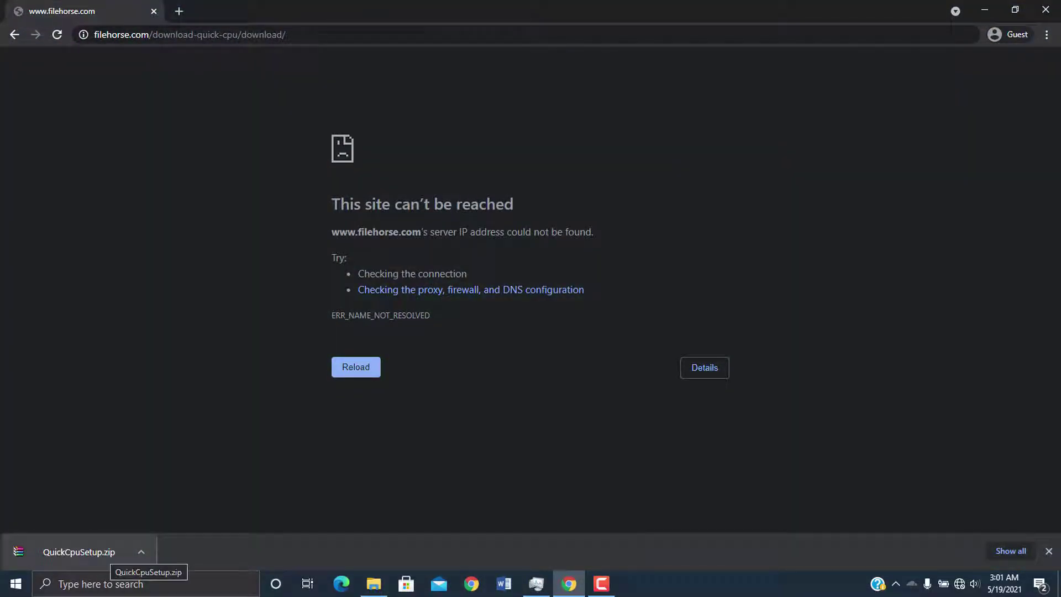
pyautogui.click(107, 552)
pyautogui.doubleClick(103, 185)
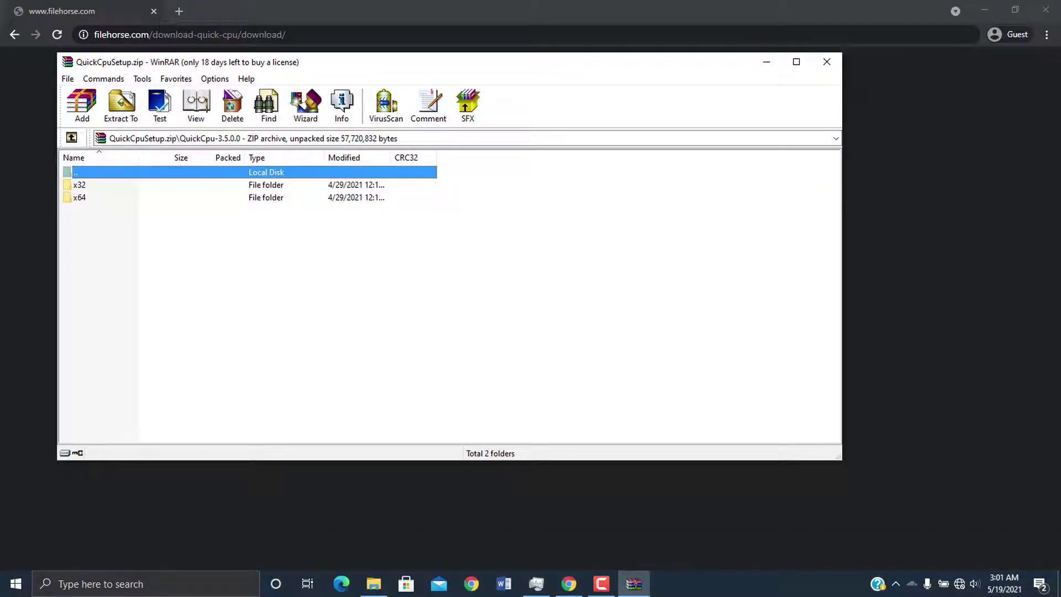
pyautogui.doubleClick(80, 197)
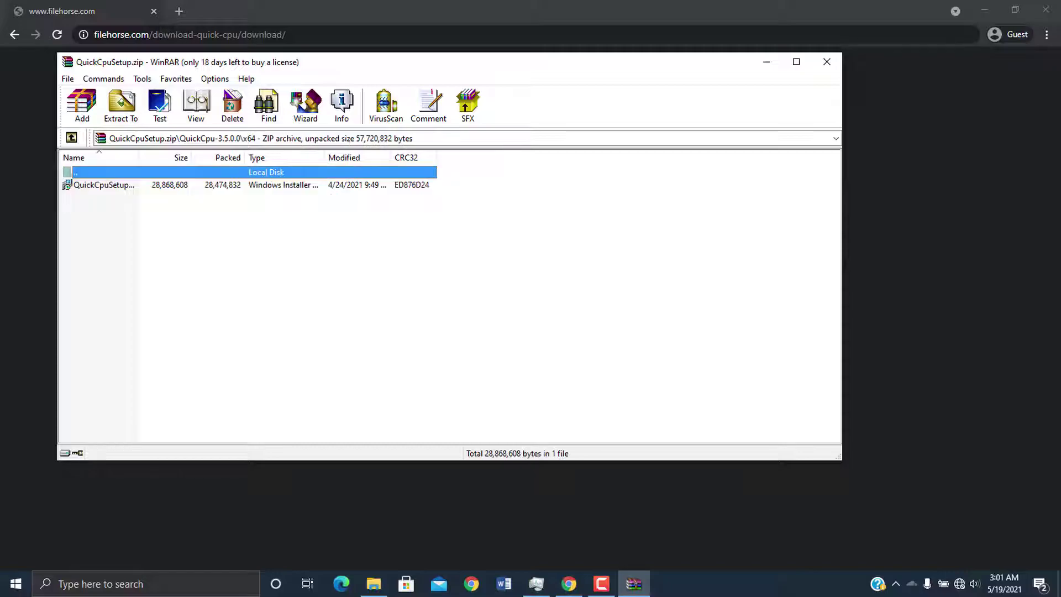
pyautogui.click(104, 185)
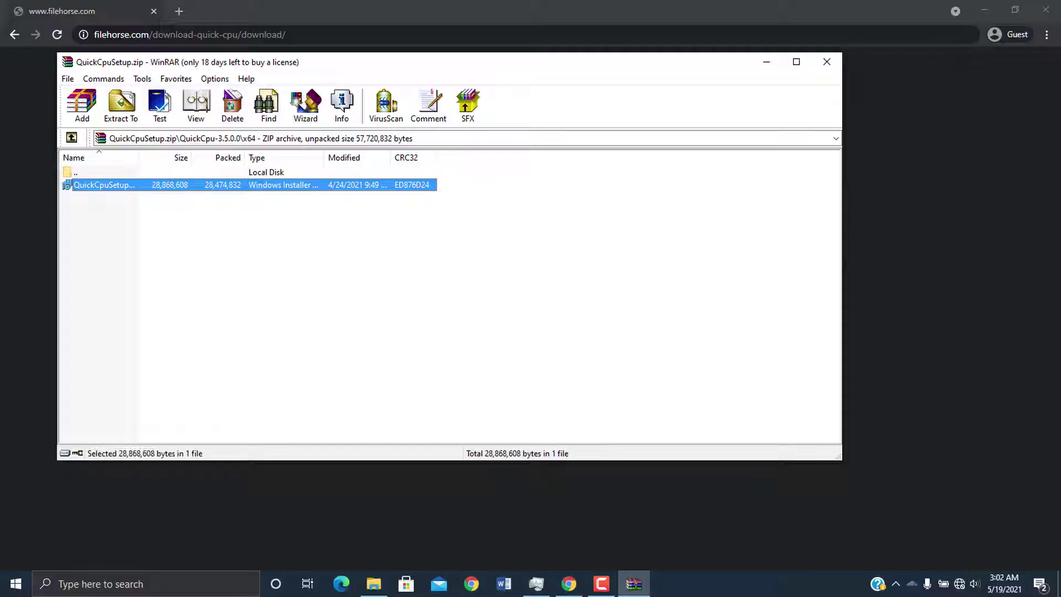
# Close the WinRAR archive and Chrome, and refresh the desktop
pyautogui.click(826, 61)
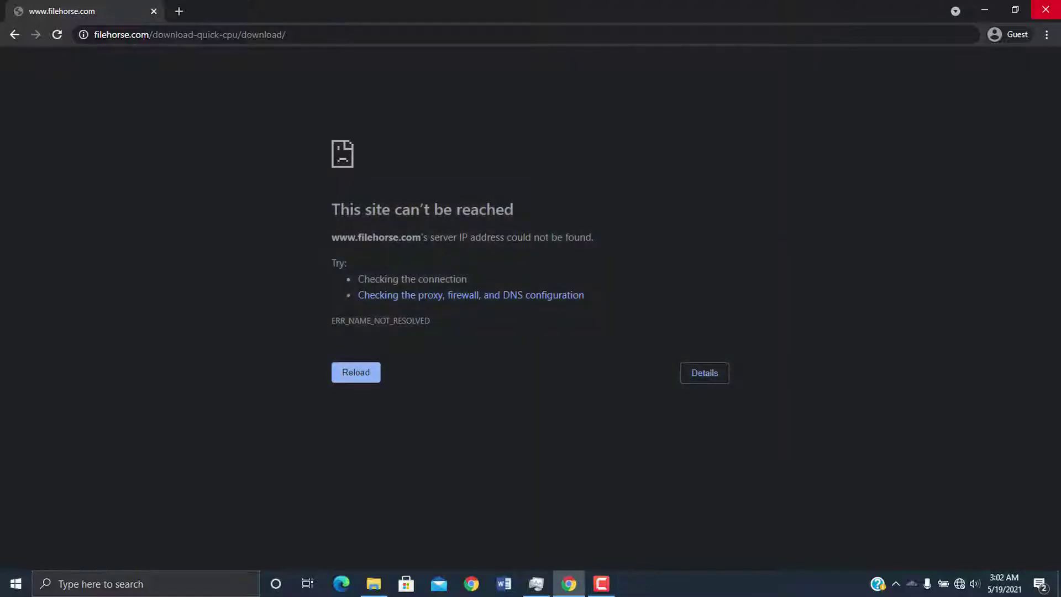
pyautogui.click(1046, 9)
pyautogui.rightClick(245, 147)
pyautogui.click(265, 186)
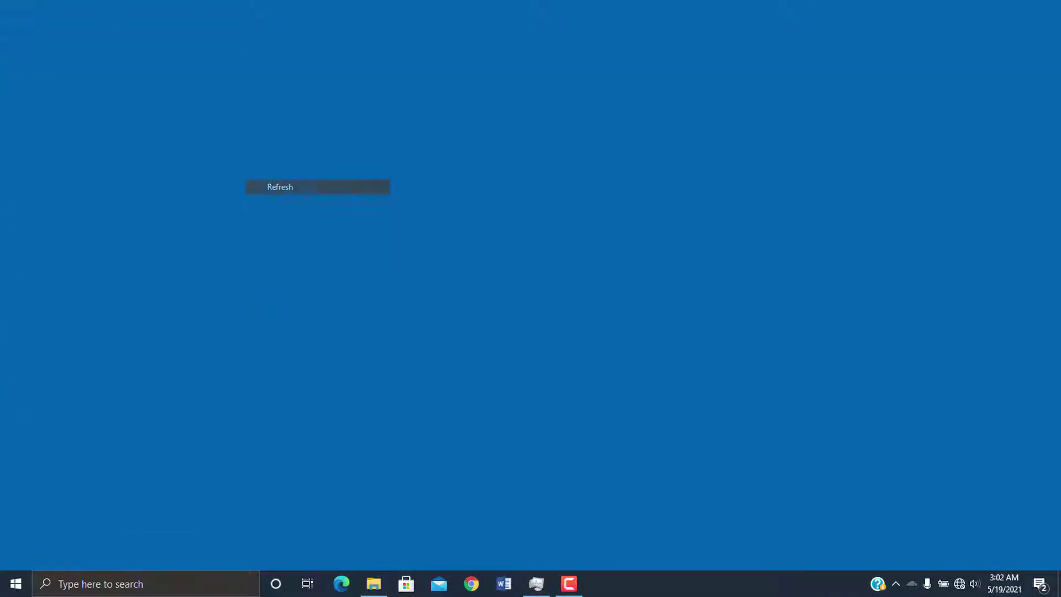
# Launch Quick CPU from its desktop shortcut
pyautogui.moveTo(387, 75); pyautogui.dragTo(27, 127)
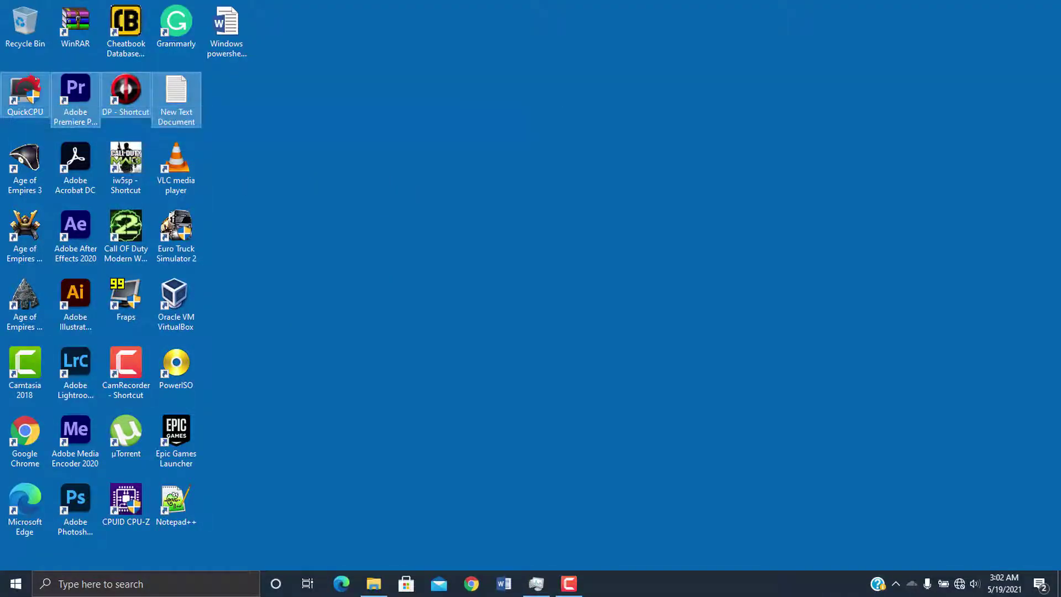
pyautogui.click(24, 94)
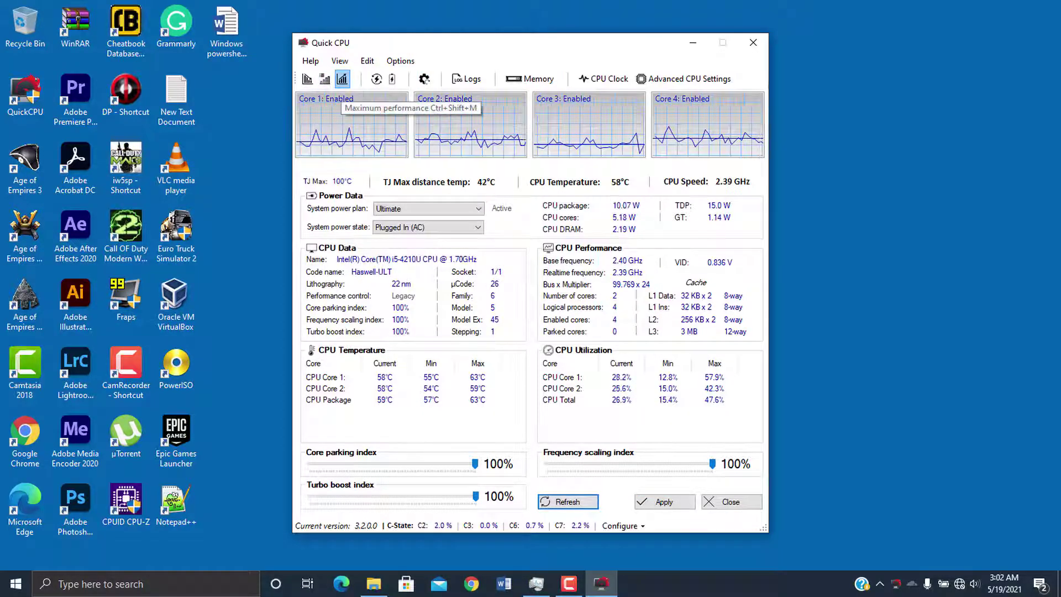
# Apply Quick CPU's Maximum performance preset and accept the listed performance settings changes
pyautogui.click(342, 79)
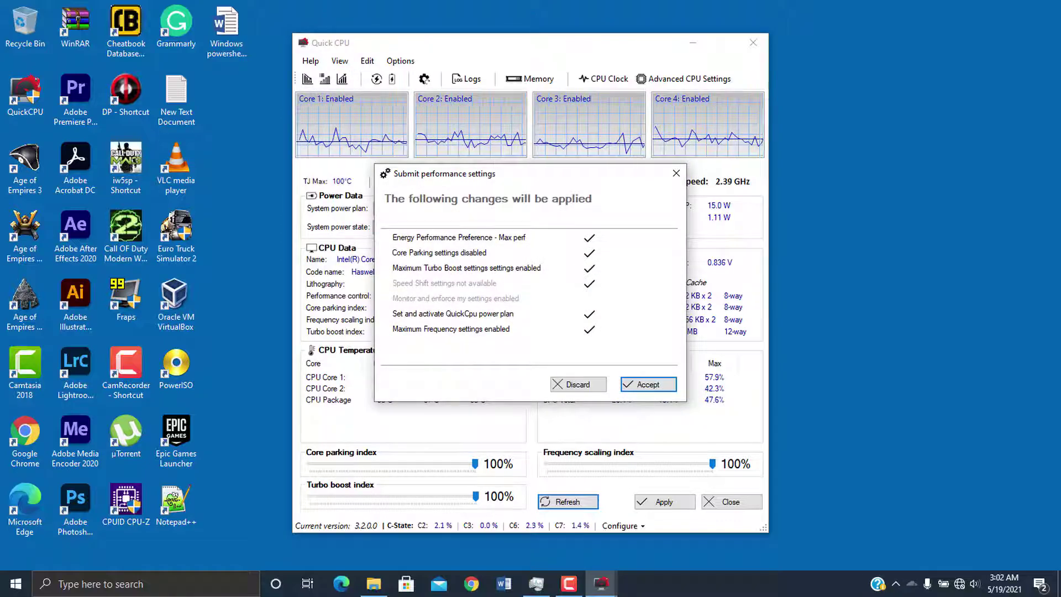
pyautogui.moveTo(470, 174); pyautogui.dragTo(442, 130)
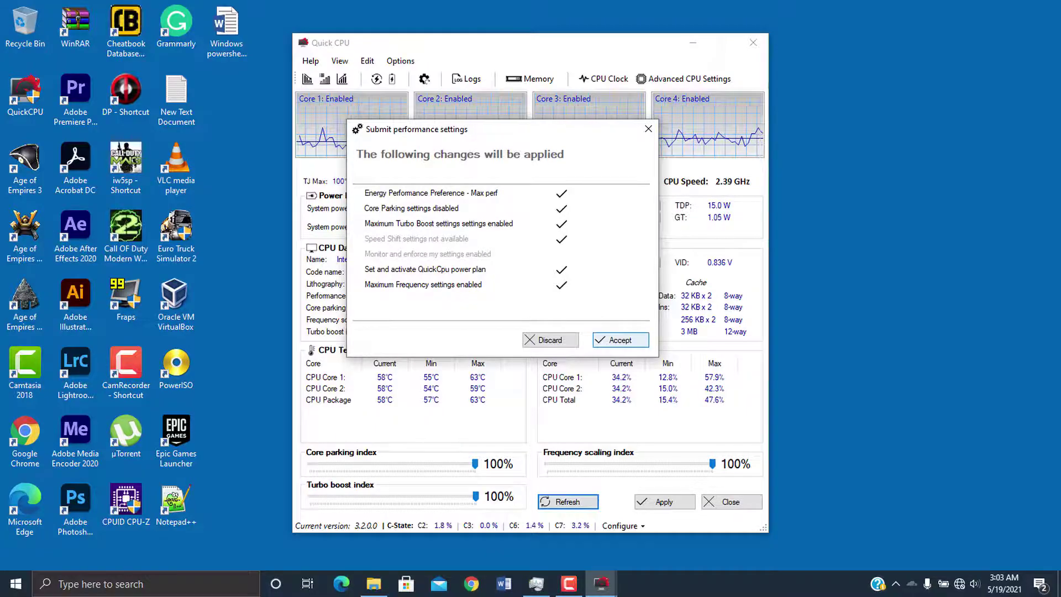
pyautogui.click(620, 340)
pyautogui.click(598, 318)
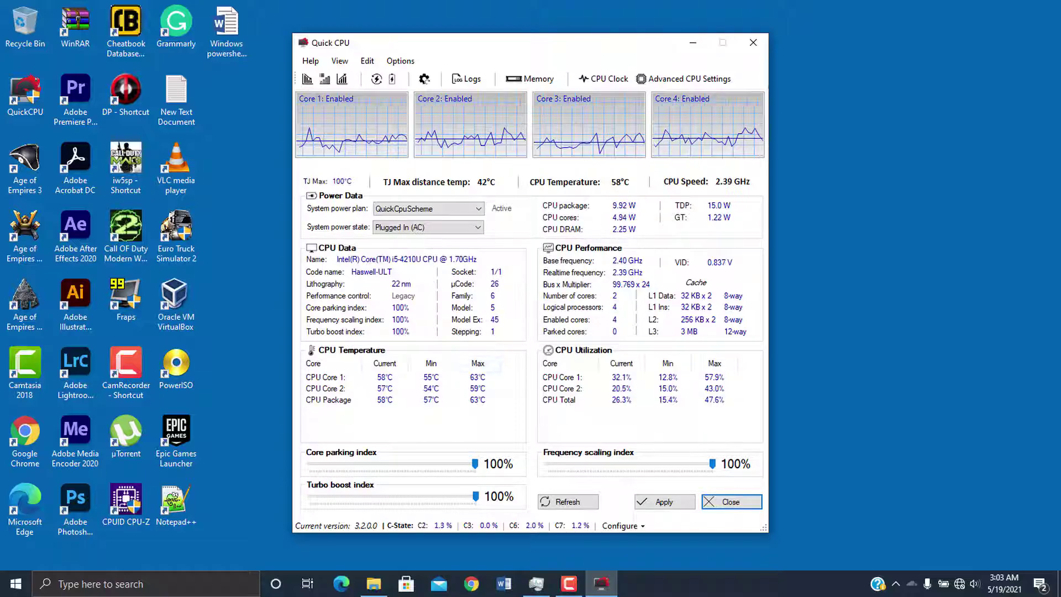
# Review the System Memory details and the CPU Frequency readings, closing each window when done
pyautogui.click(531, 78)
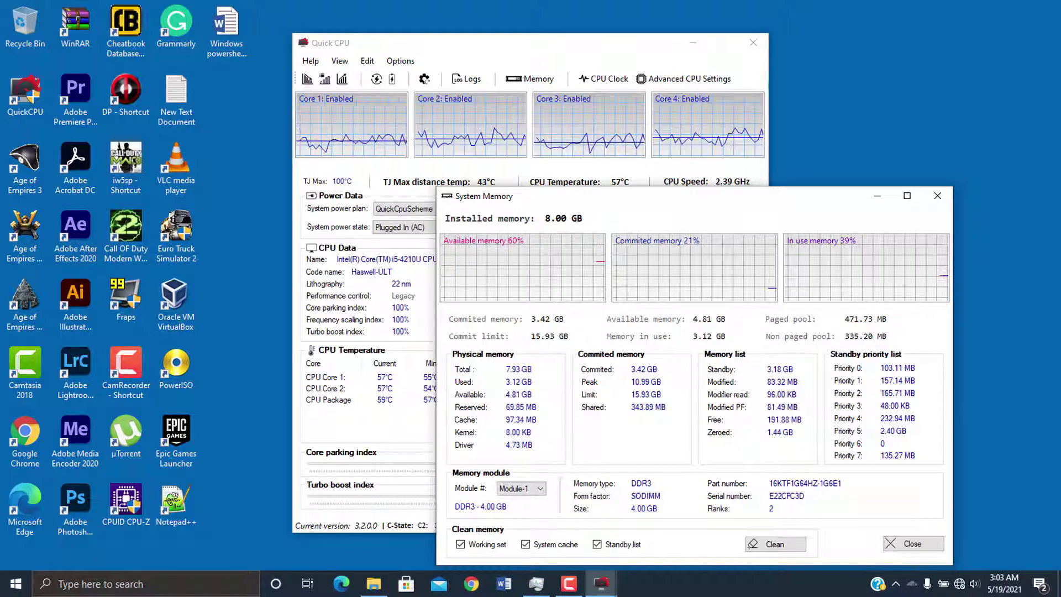
pyautogui.moveTo(608, 195); pyautogui.dragTo(502, 44)
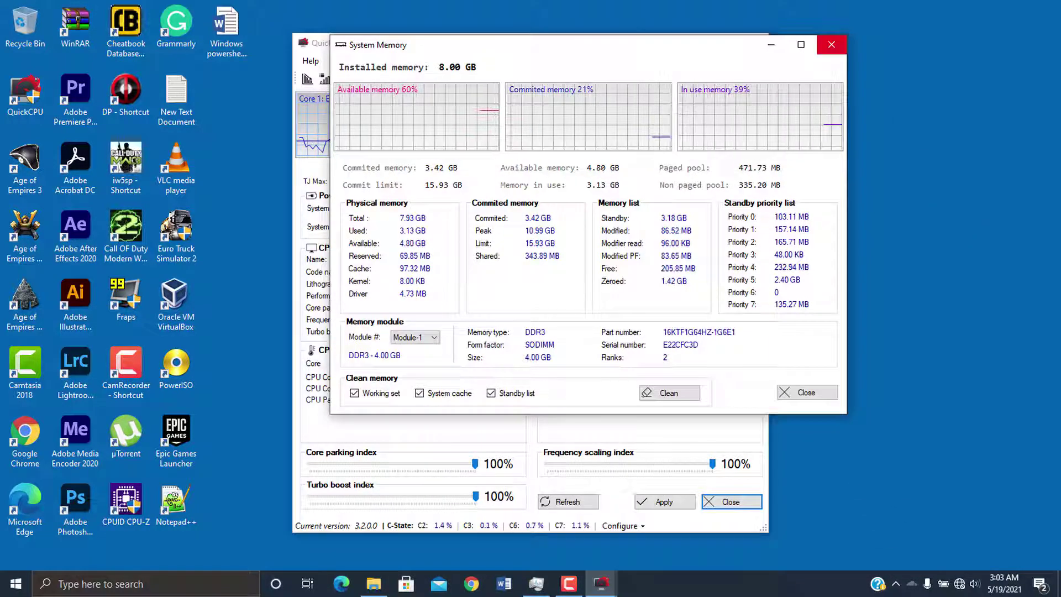
pyautogui.click(832, 44)
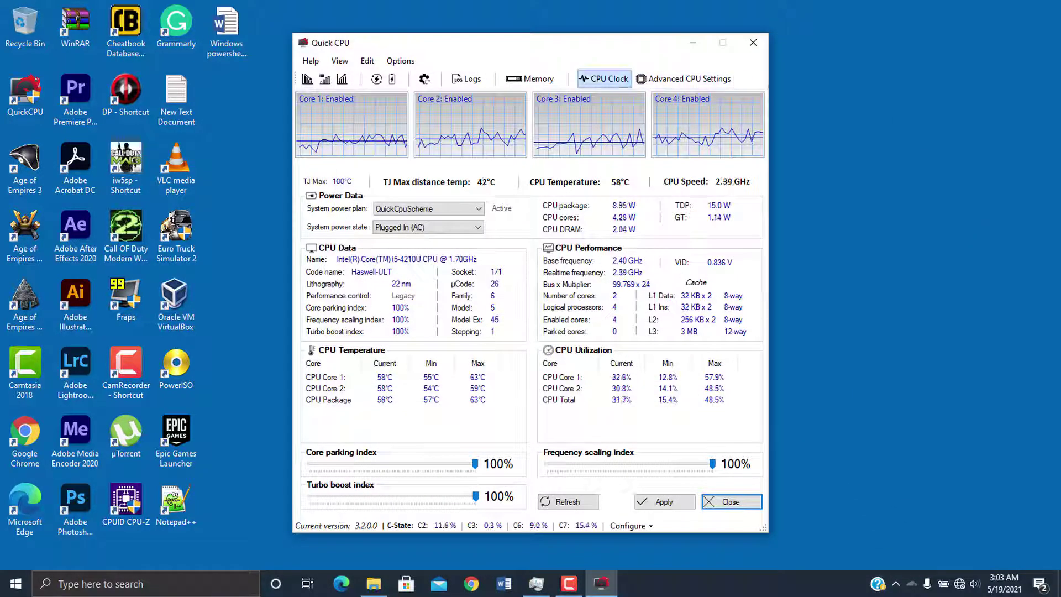
pyautogui.click(603, 78)
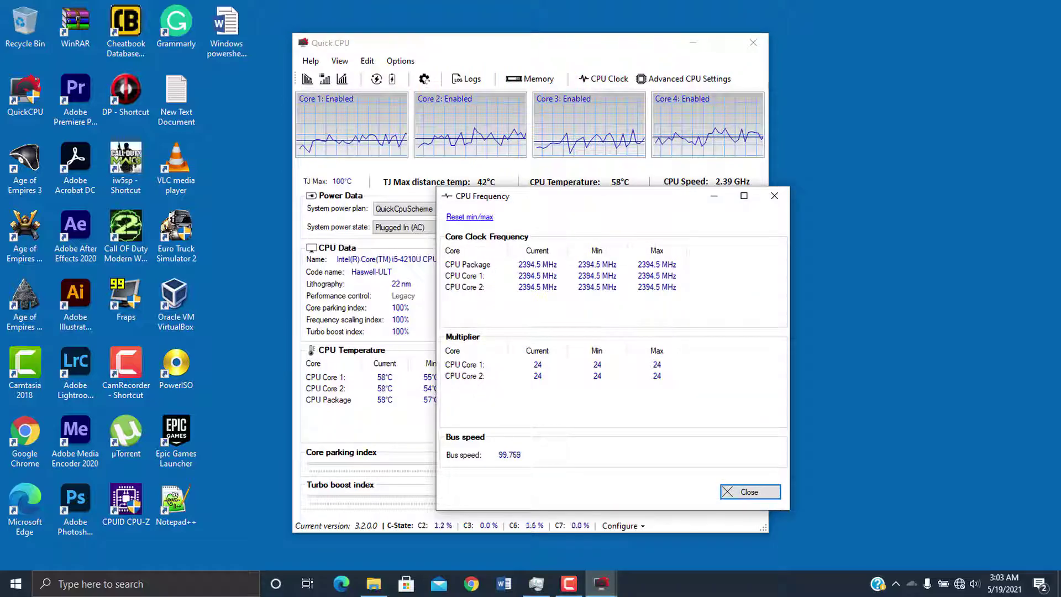
pyautogui.moveTo(553, 196); pyautogui.dragTo(504, 133)
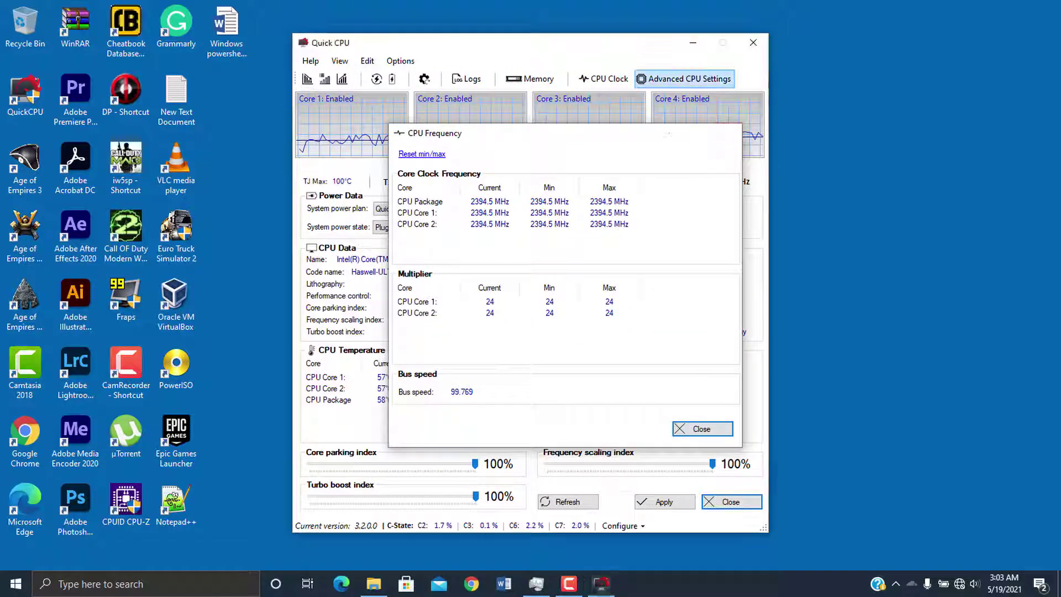
pyautogui.click(727, 133)
# Examine the General, Speed Shift, FIVR Control and CPU Information sections of the Advanced CPU Settings, and close the window
pyautogui.click(686, 79)
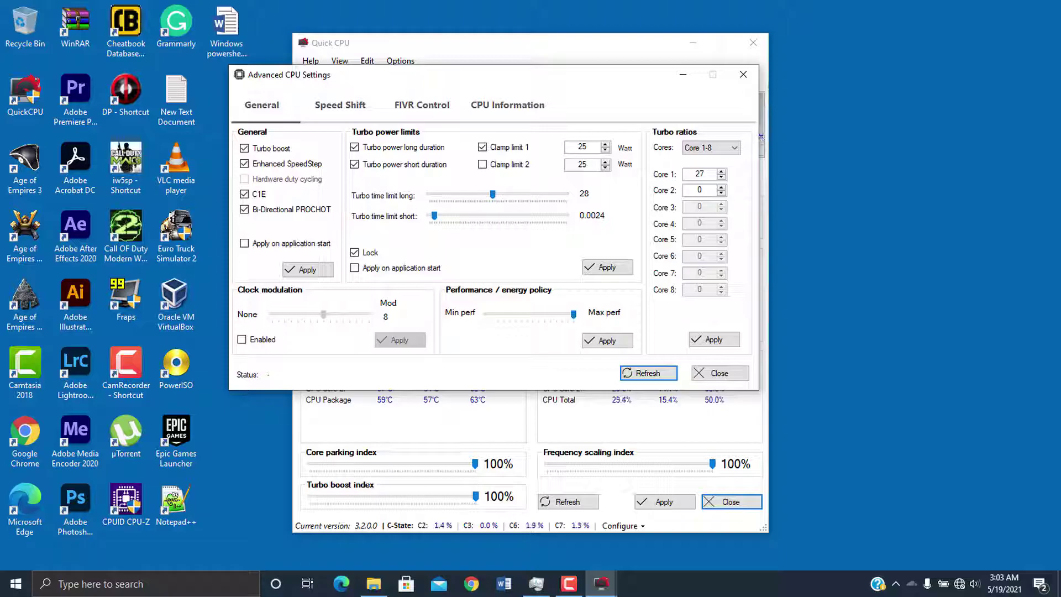
pyautogui.hotkey('ctrl', 'Tab')
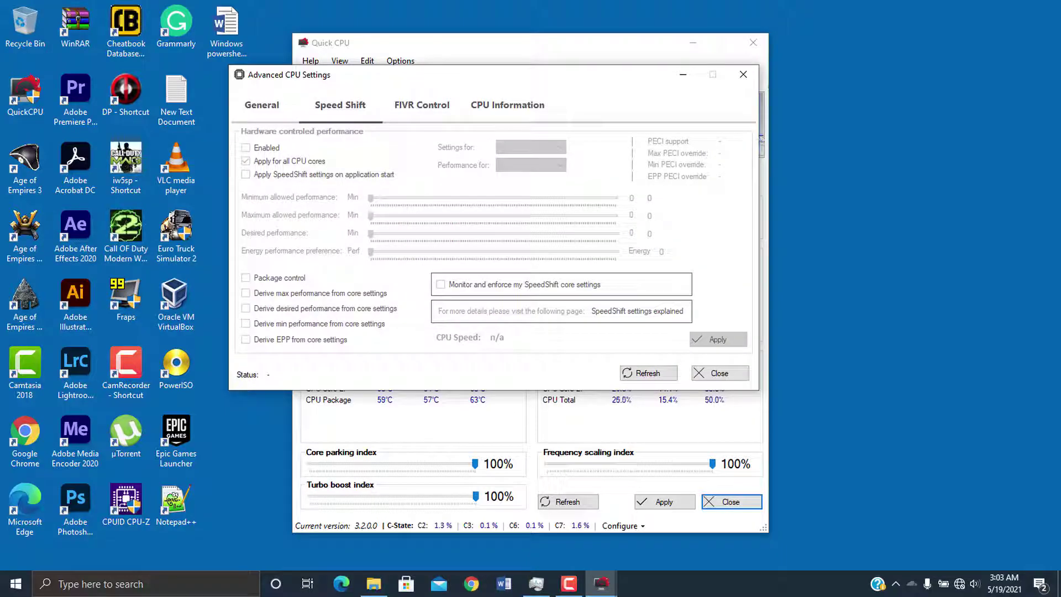
pyautogui.hotkey('ctrl', 'Tab')
pyautogui.hotkey('ctrl', 'Tab')
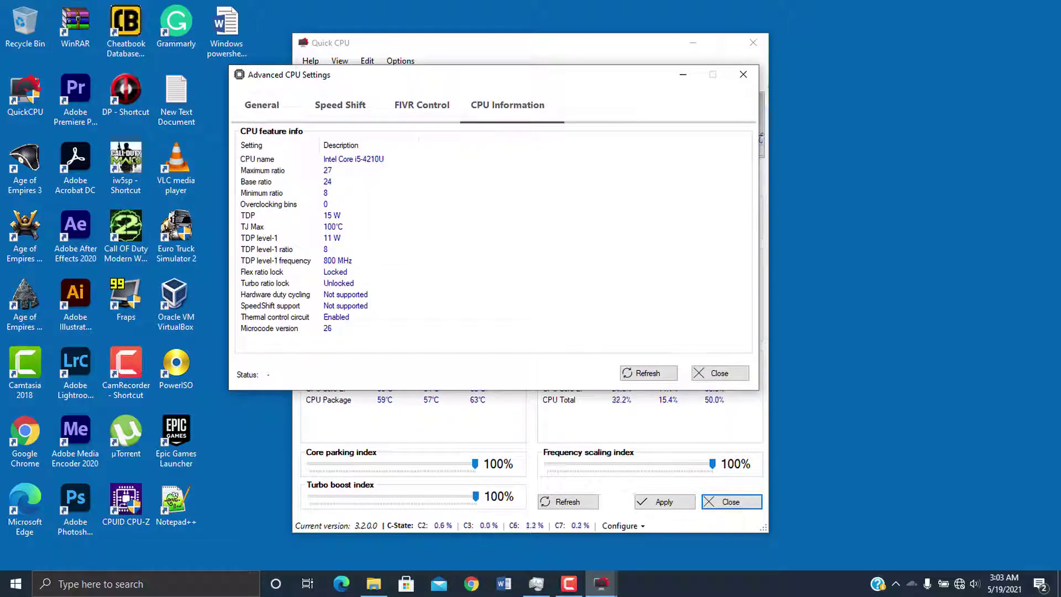
pyautogui.press('Escape')
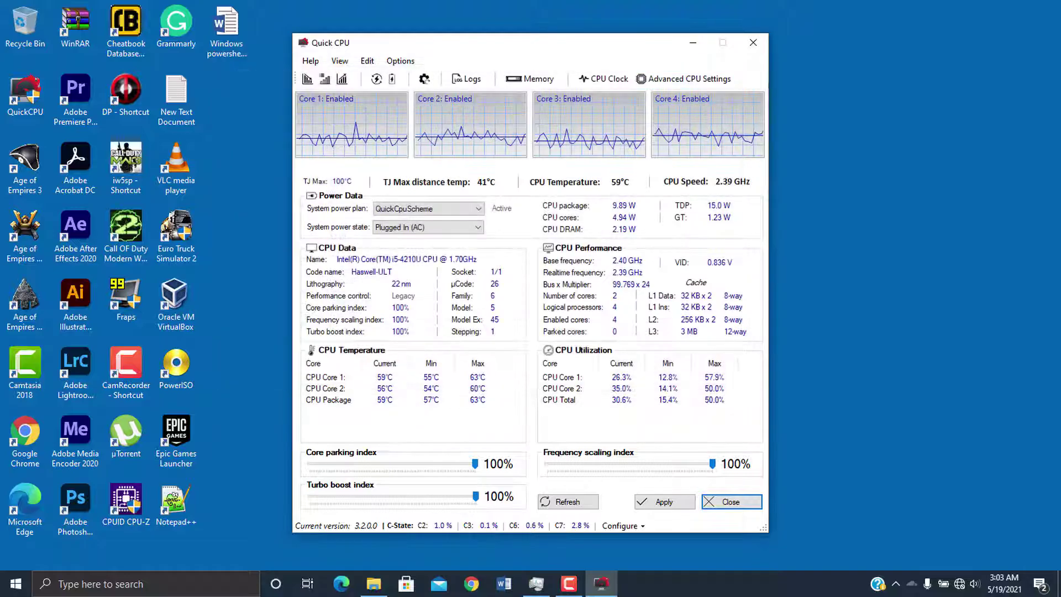
pyautogui.press('Return')
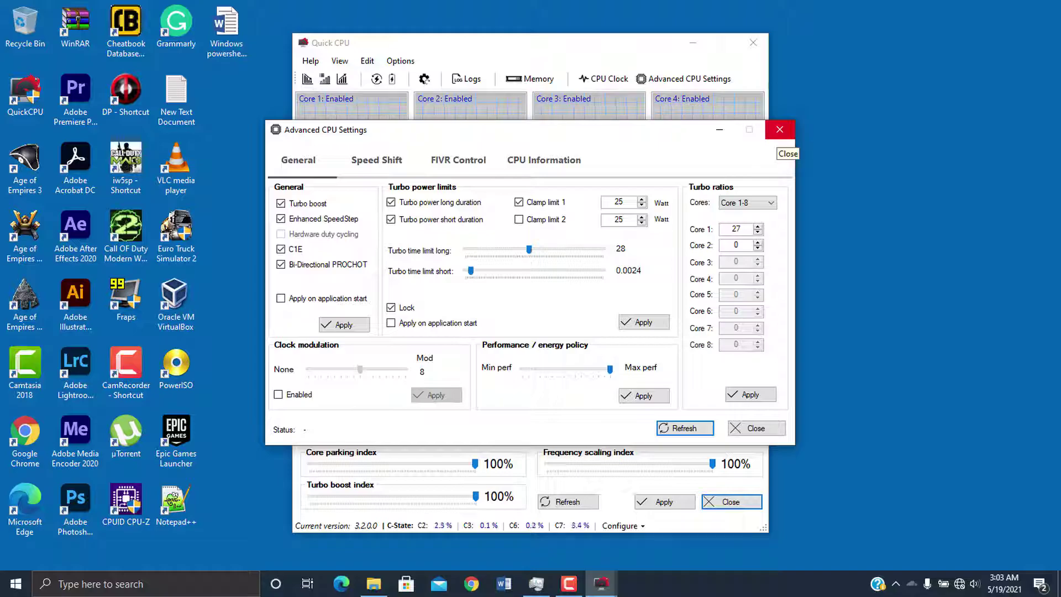
pyautogui.click(779, 130)
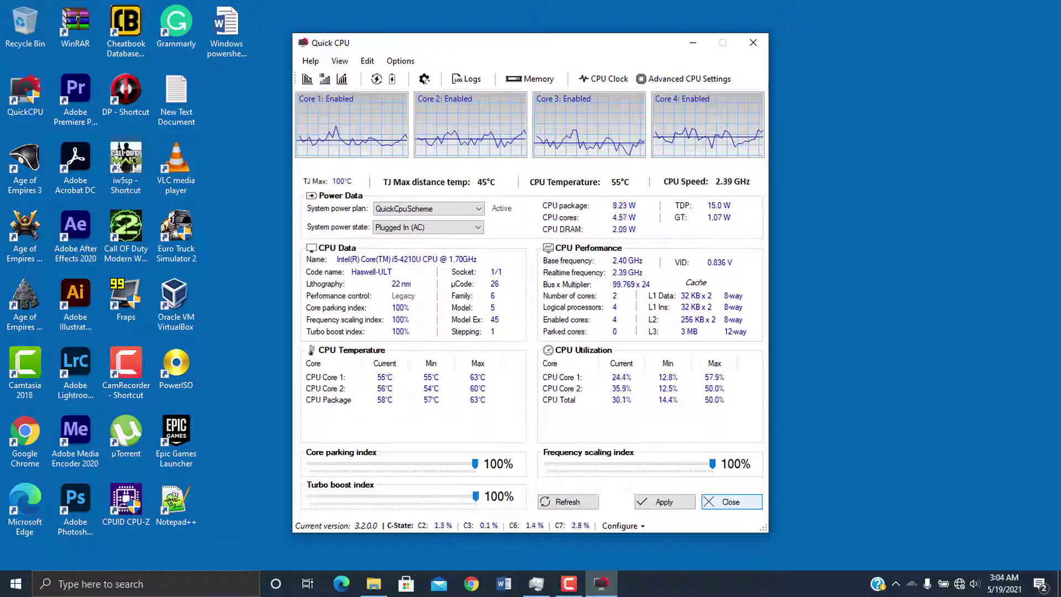
# Close Quick CPU and refresh the desktop
pyautogui.hotkey('alt', 'F4')
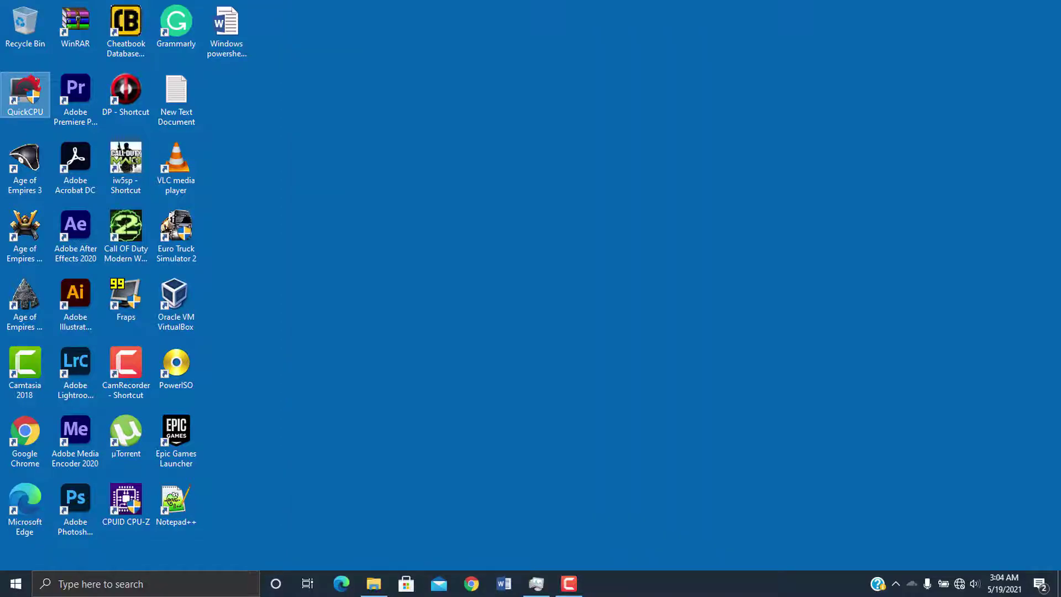
pyautogui.rightClick(409, 194)
pyautogui.click(437, 230)
pyautogui.rightClick(363, 320)
pyautogui.click(397, 357)
pyautogui.rightClick(353, 189)
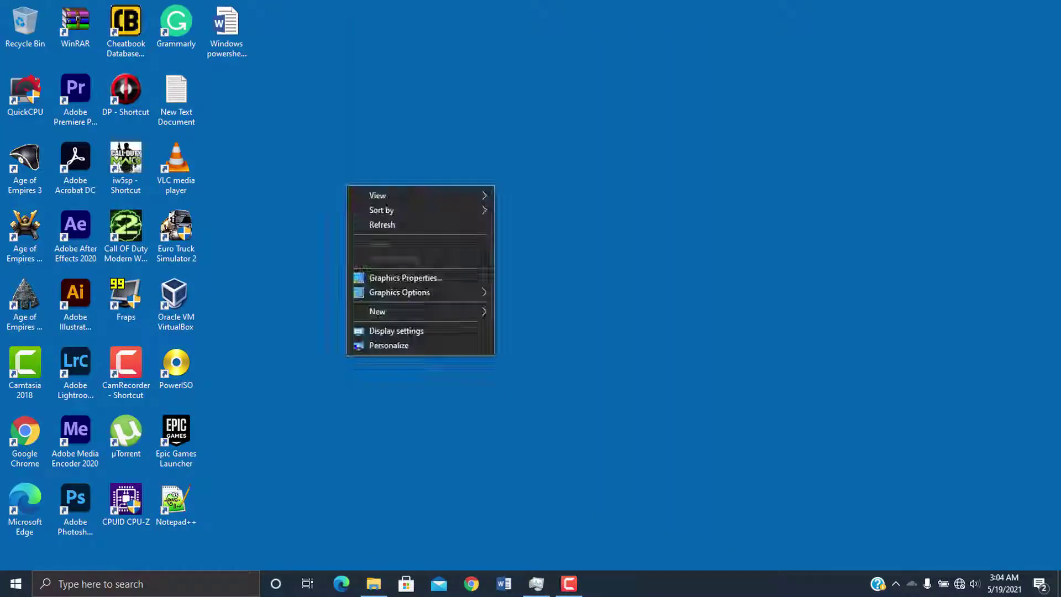
# Switch to Task Manager and check the memory usage in its performance view
pyautogui.hotkey('ctrl', 'shift', 'Escape')
pyautogui.click(425, 127)
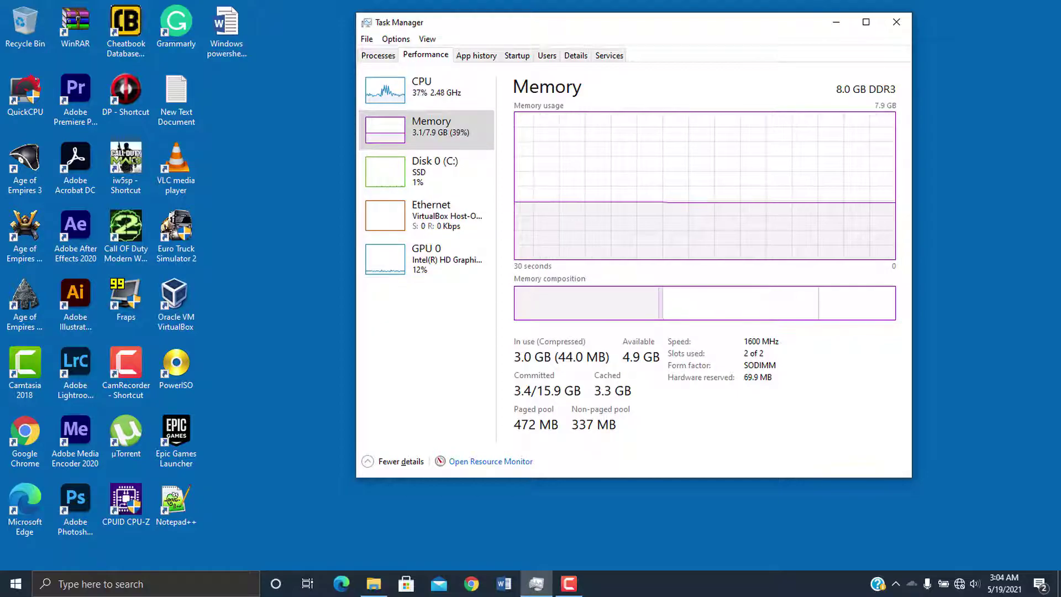
# Open the advanced system settings from the System About page of Windows Settings
pyautogui.press('super+i')
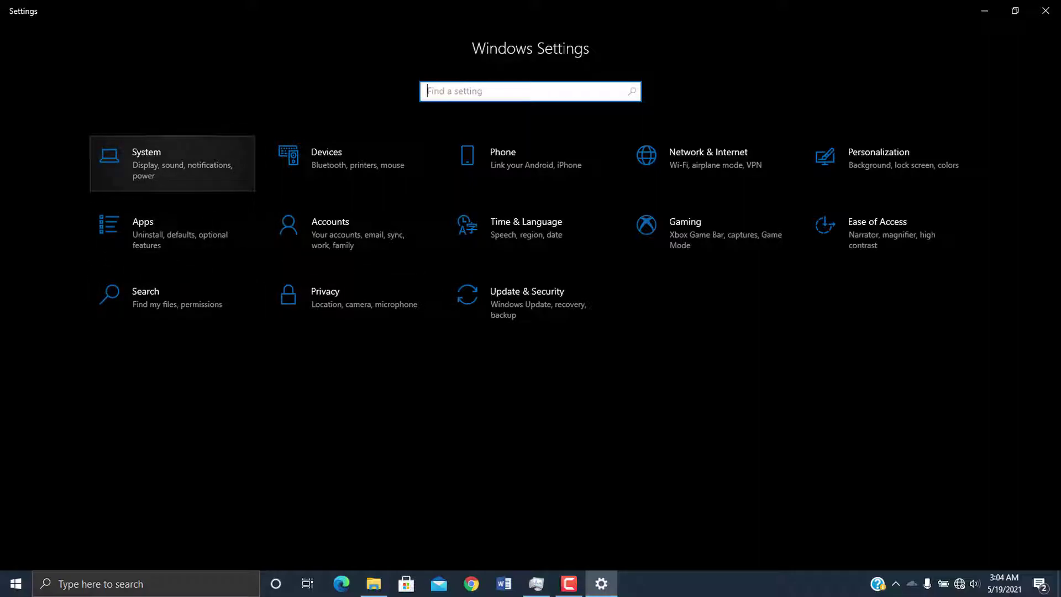
pyautogui.click(171, 163)
pyautogui.scroll(-3, 376, 304)
pyautogui.scroll(-2, 72, 321)
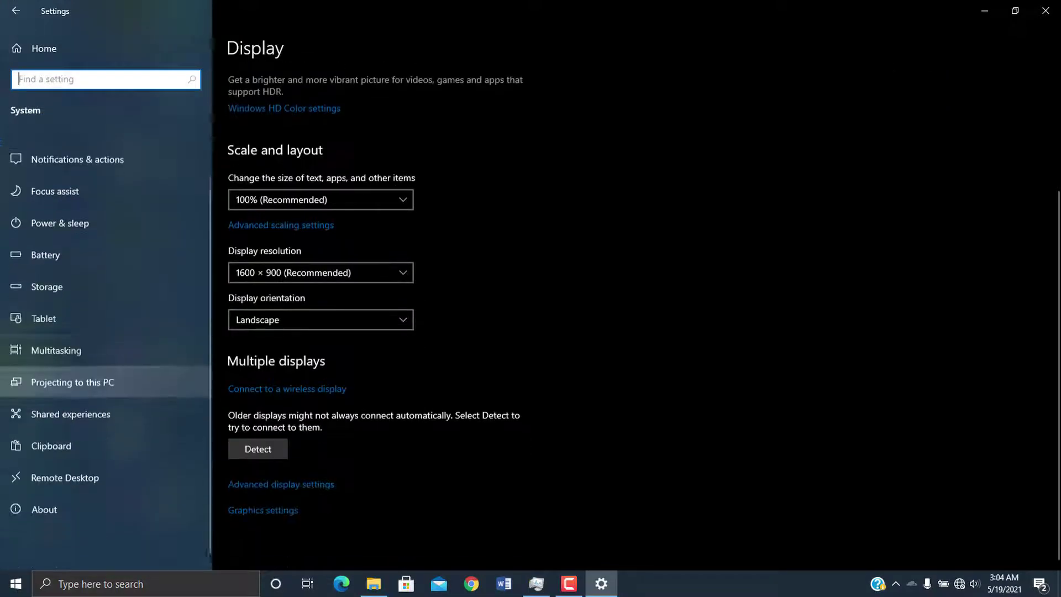
pyautogui.click(44, 499)
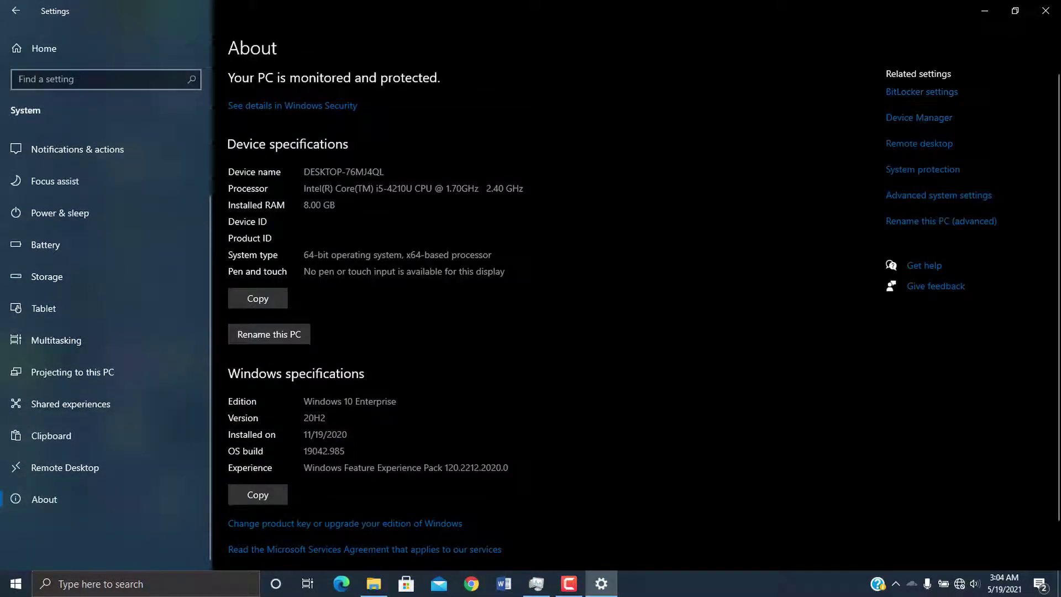
pyautogui.click(939, 195)
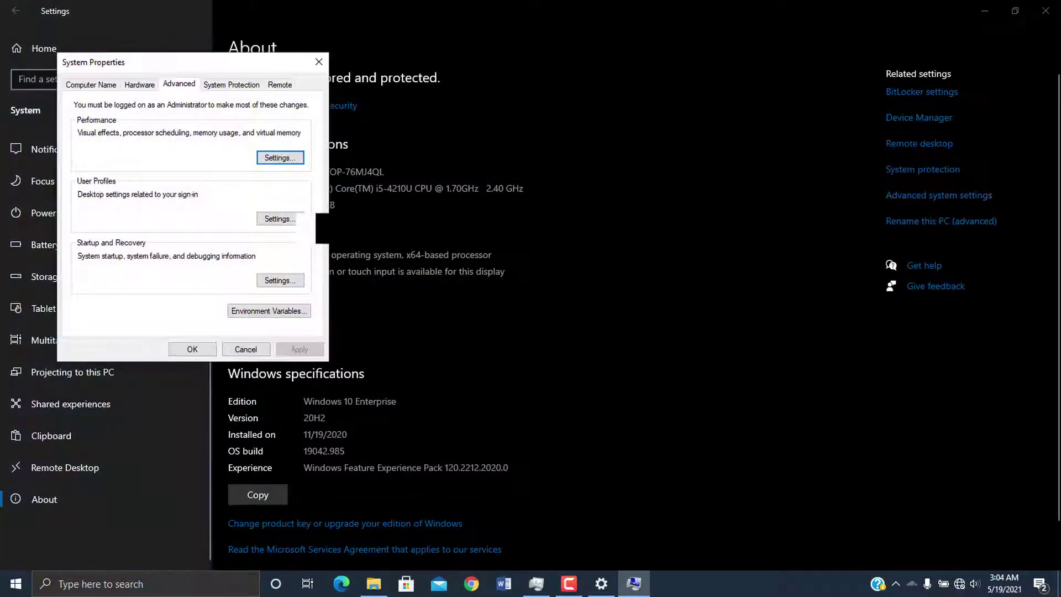
# Close Windows Settings and Task Manager, keeping System Properties open
pyautogui.click(1045, 10)
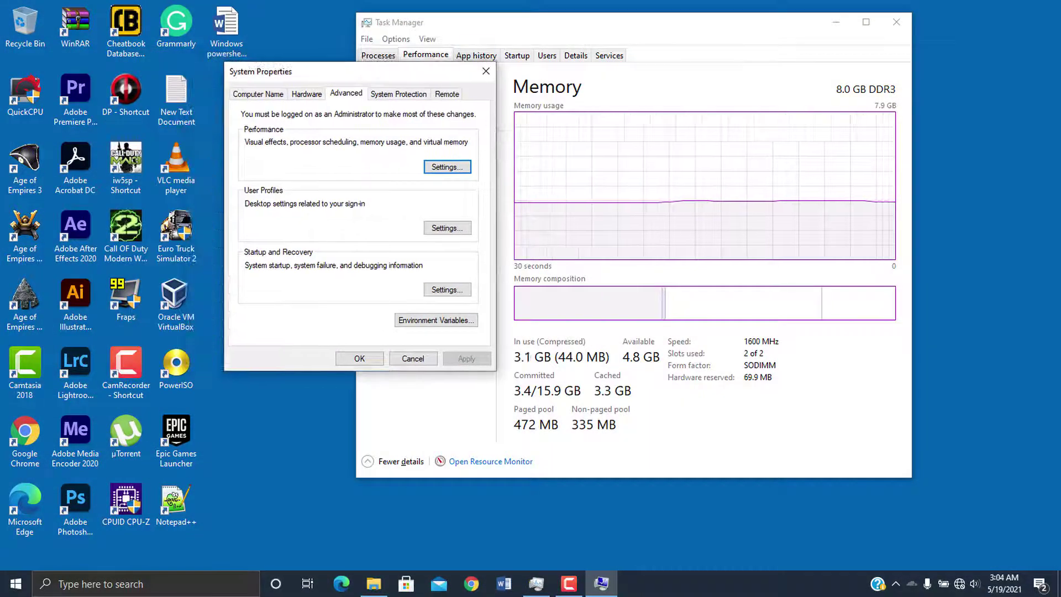
pyautogui.click(866, 22)
pyautogui.click(1047, 7)
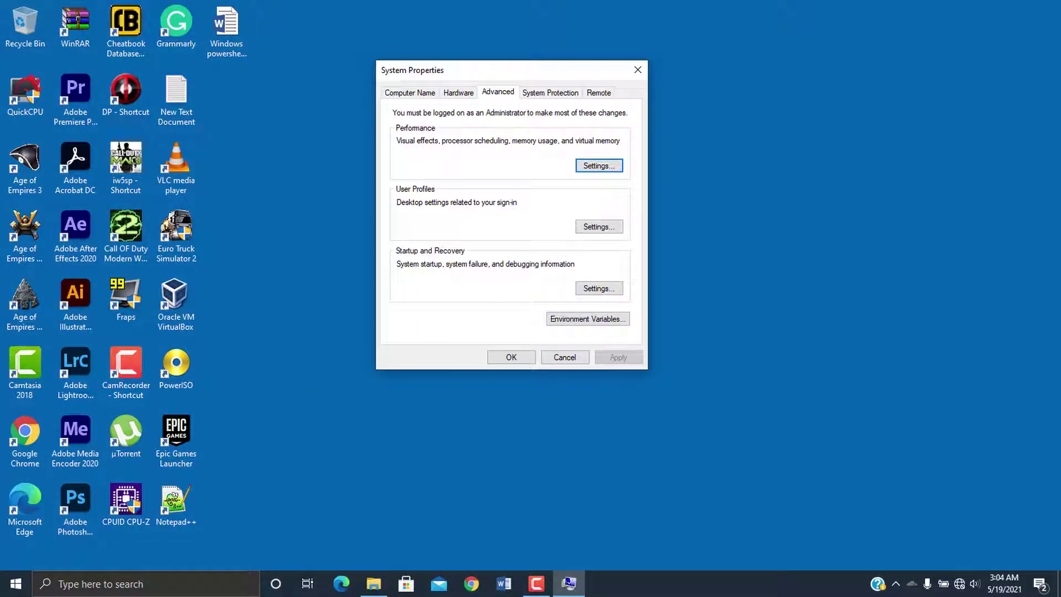
# Open the Virtual Memory settings from the advanced Performance Options and select the maximum paging file size of drive C:
pyautogui.press('Return')
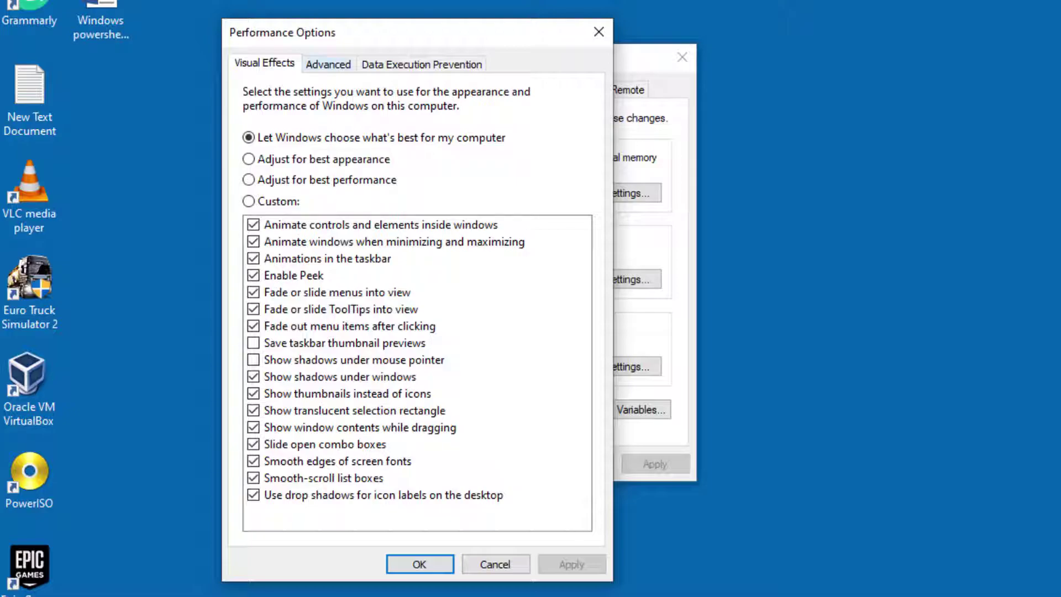
pyautogui.click(328, 64)
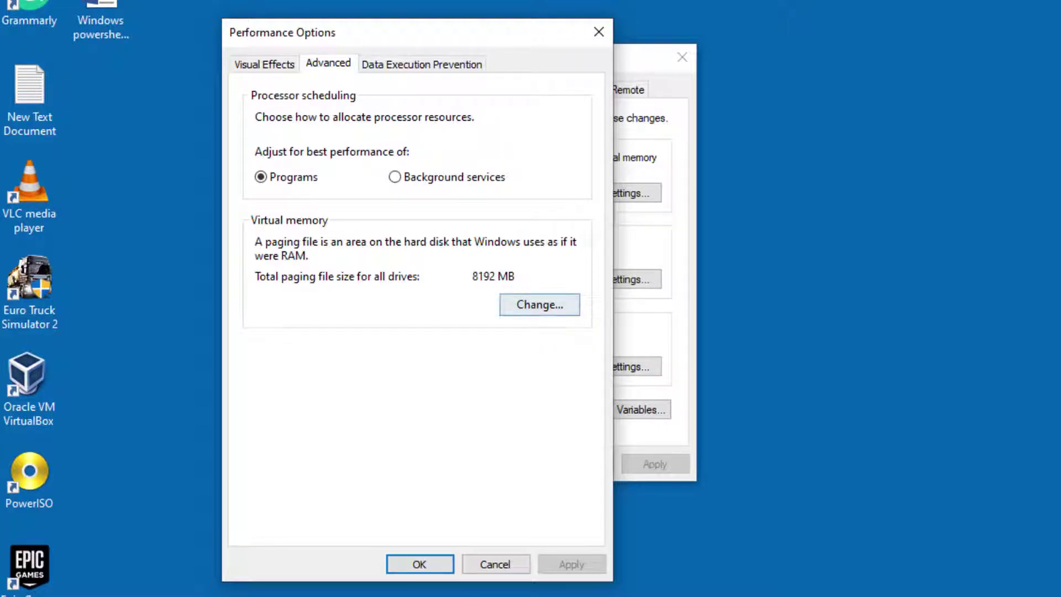
pyautogui.click(540, 304)
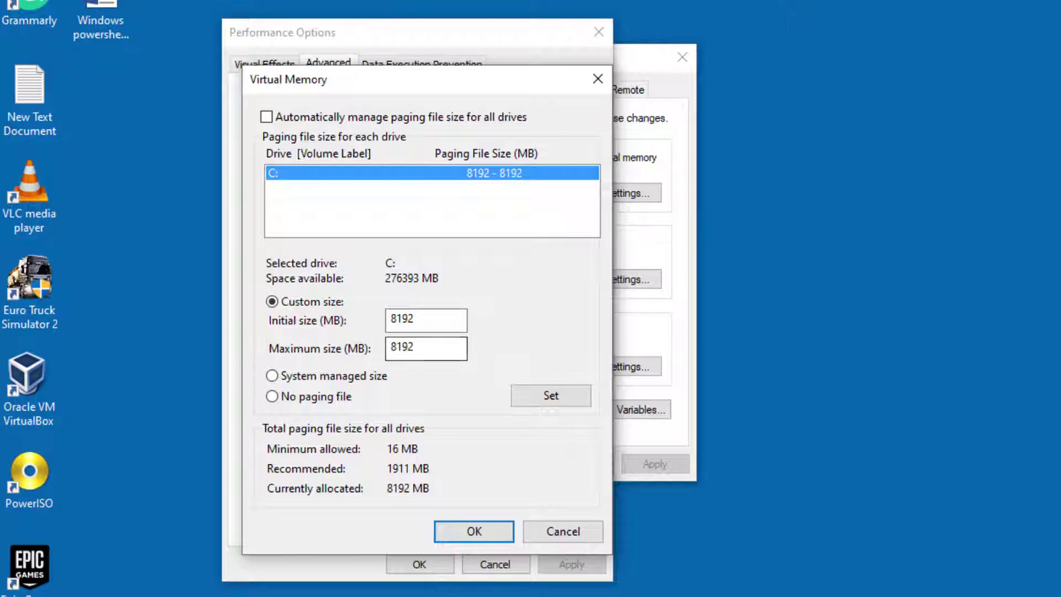
pyautogui.moveTo(416, 347); pyautogui.dragTo(391, 347)
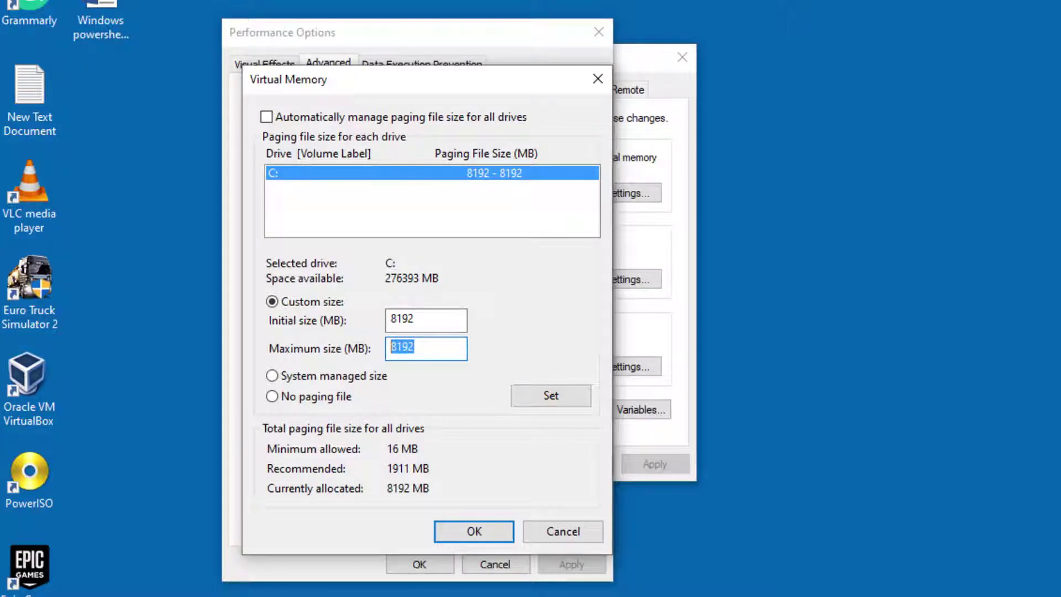
# Launch Calculator, keep it on top in compact view, and place it beside the Virtual Memory dialog
pyautogui.press('super+s')
pyautogui.write('calcu')
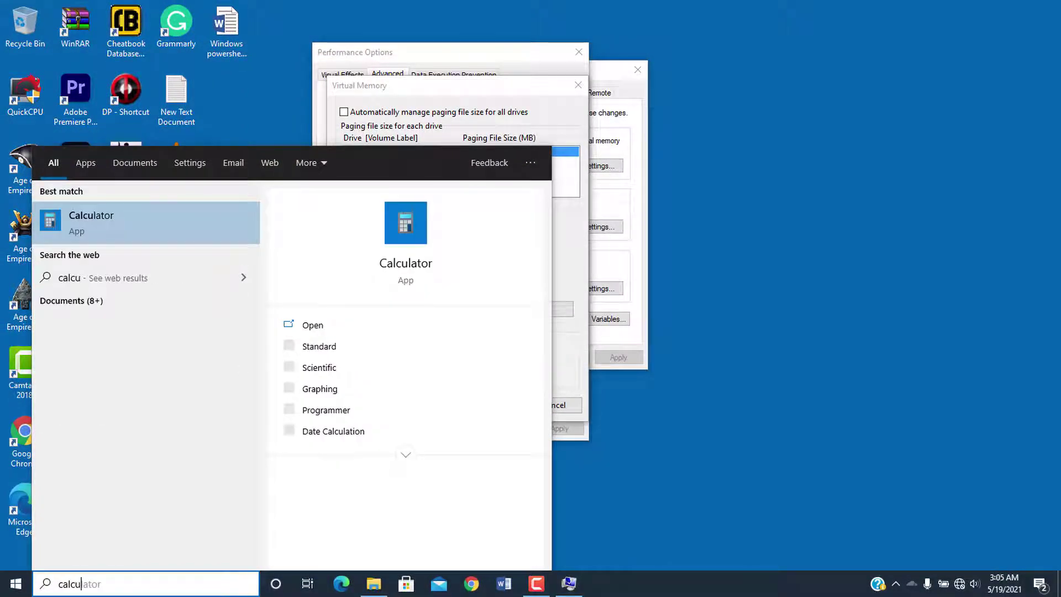
pyautogui.press('Return')
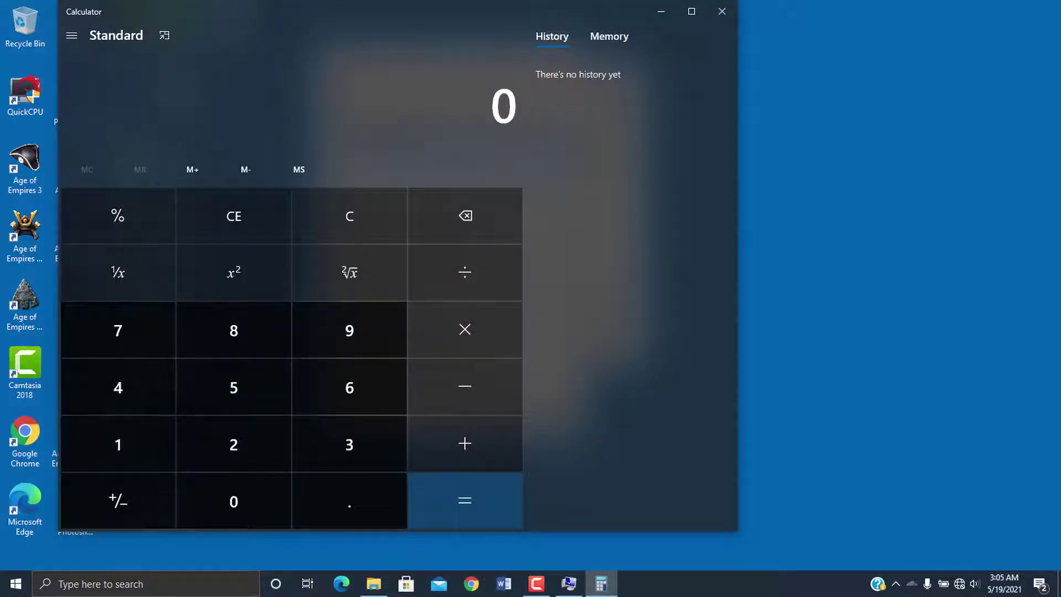
pyautogui.click(164, 35)
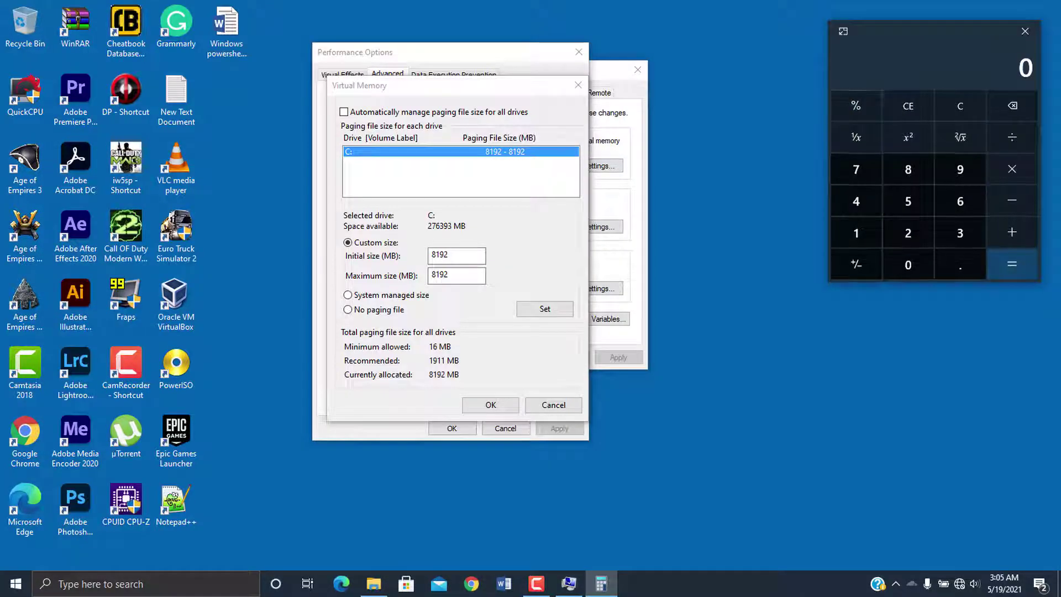
pyautogui.moveTo(928, 31); pyautogui.dragTo(796, 36)
# Calculate 1024 × 8 in Calculator for the paging file size
pyautogui.write('102')
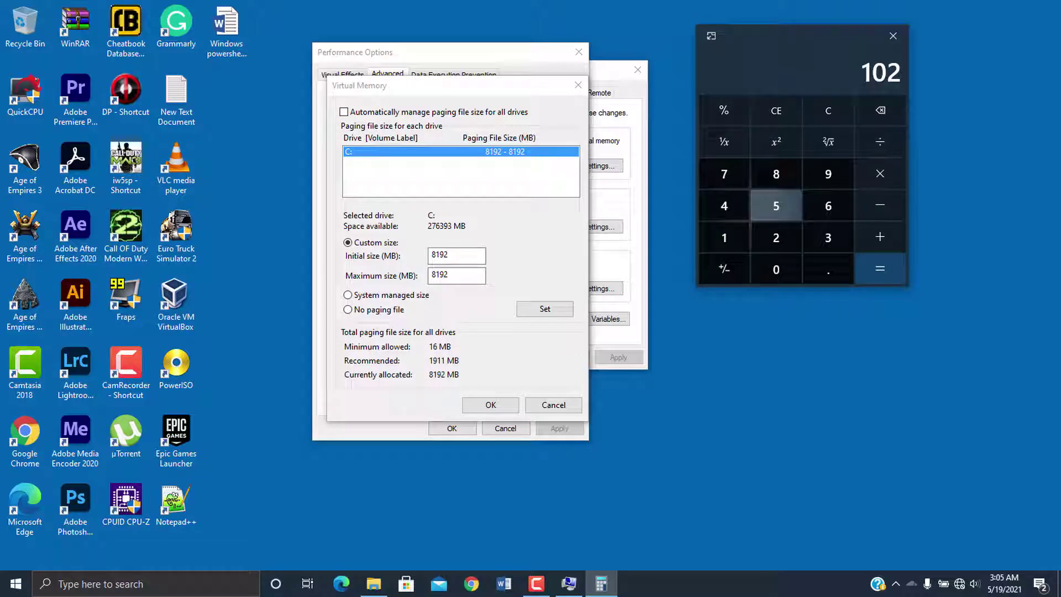
pyautogui.click(724, 205)
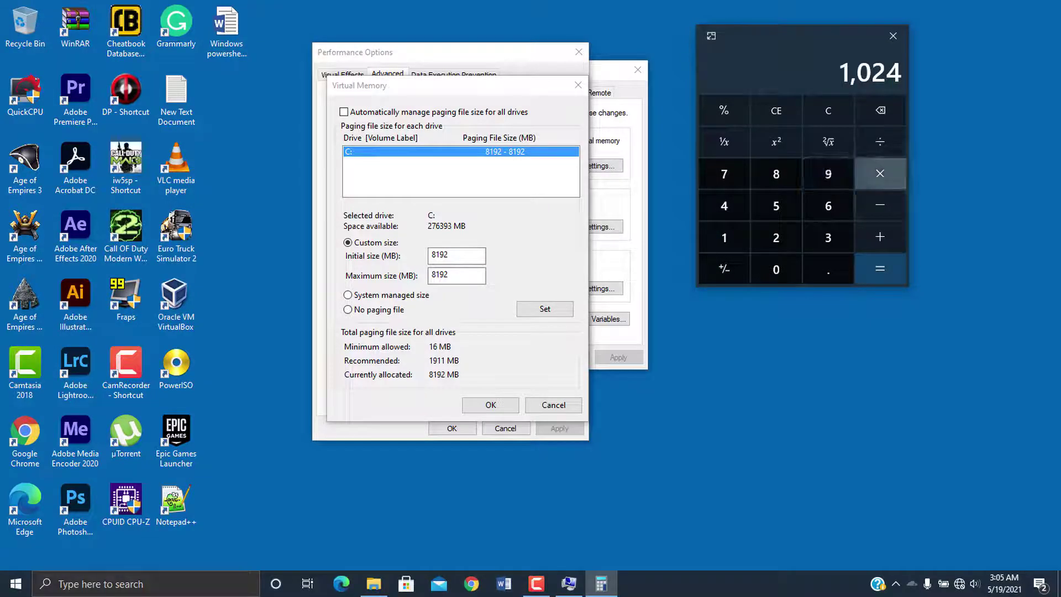
pyautogui.click(776, 173)
pyautogui.click(880, 268)
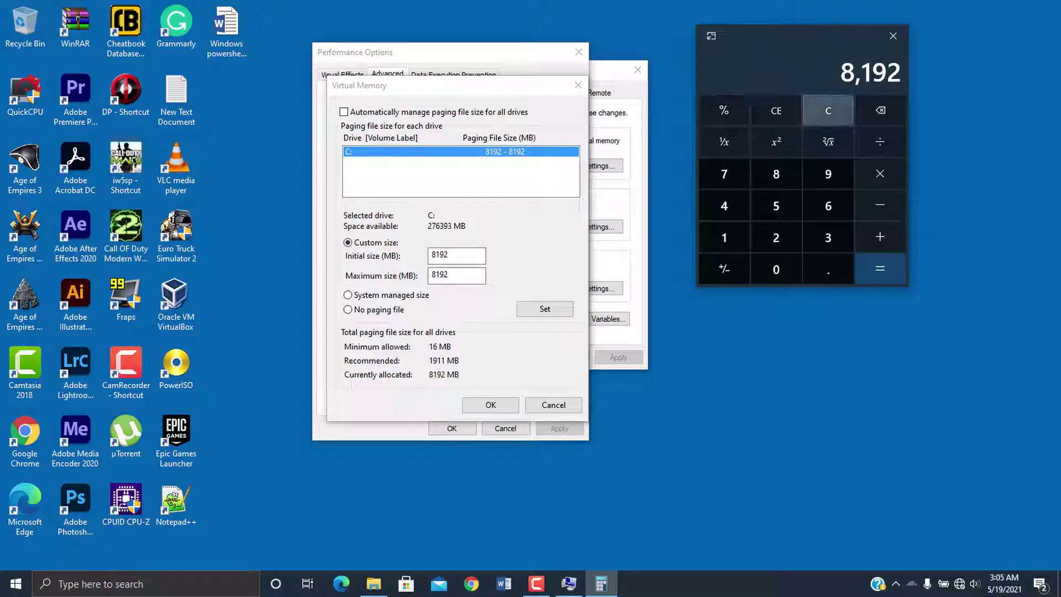
# Clear the calculation, compute 16 × 1024, and return to the maximum size value in the Virtual Memory dialog
pyautogui.click(828, 110)
pyautogui.click(724, 237)
pyautogui.click(827, 206)
pyautogui.press('Escape')
pyautogui.click(723, 237)
pyautogui.click(776, 269)
pyautogui.click(776, 237)
pyautogui.click(724, 206)
pyautogui.click(879, 269)
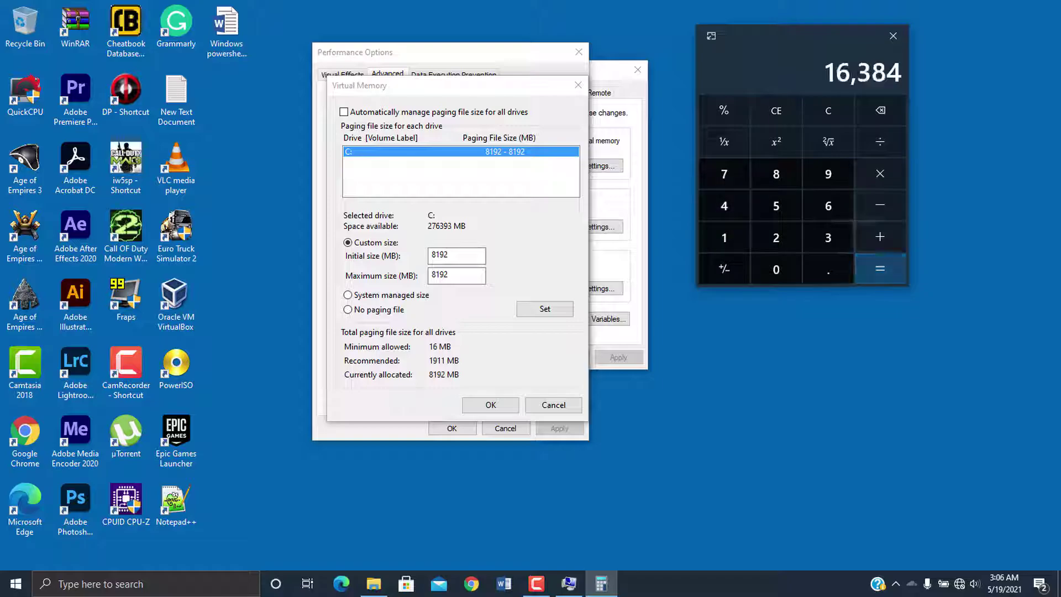
pyautogui.hotkey('alt', 'Tab')
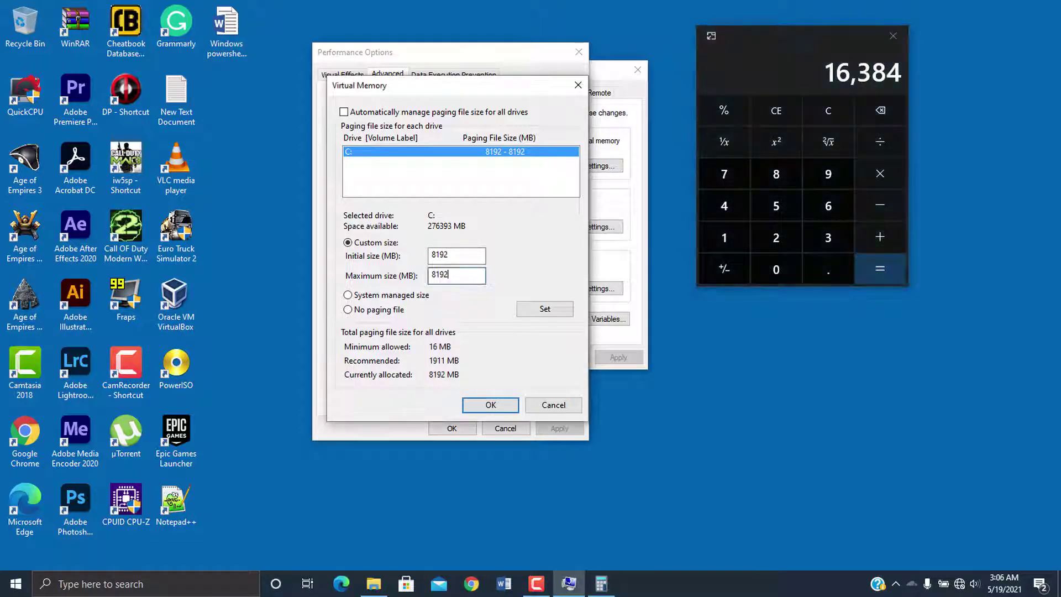
# Accept the custom paging file size for drive C:, then close Performance Options, System Properties and Calculator
pyautogui.hotkey('shift', 'Tab')
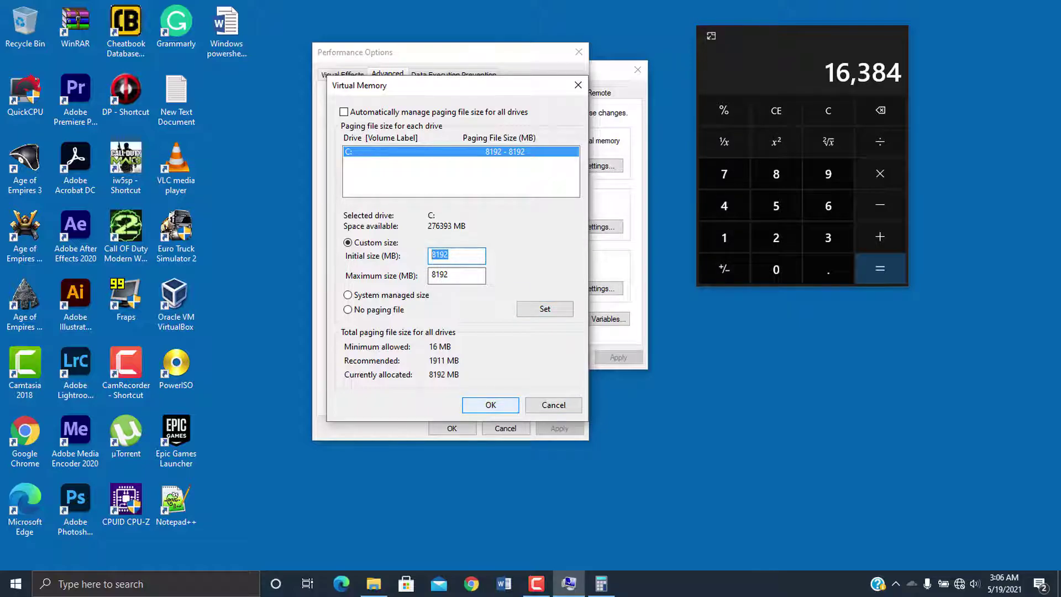
pyautogui.press('Return')
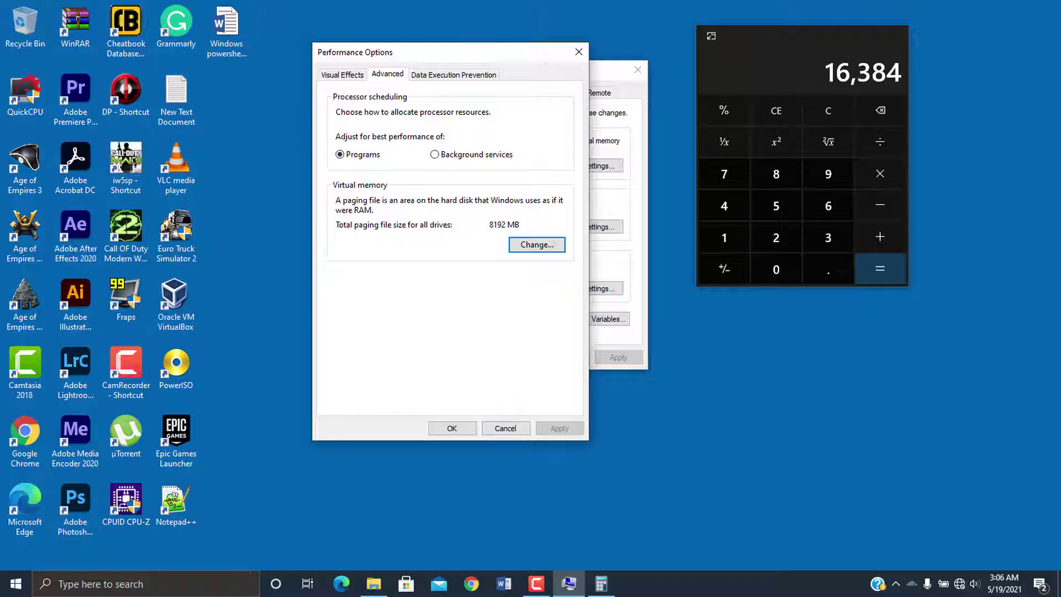
pyautogui.press('Escape')
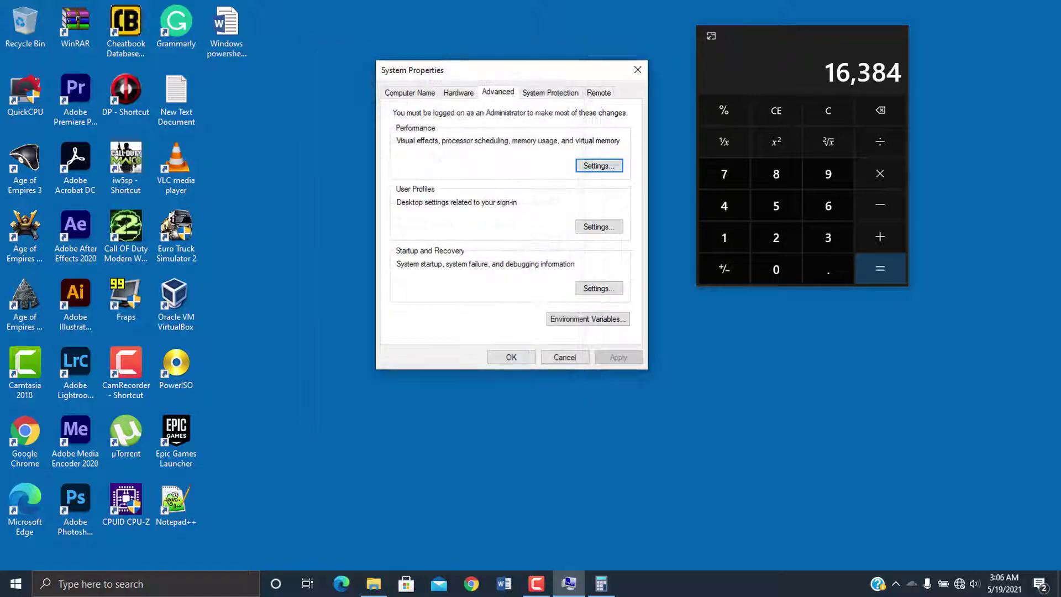
pyautogui.click(638, 70)
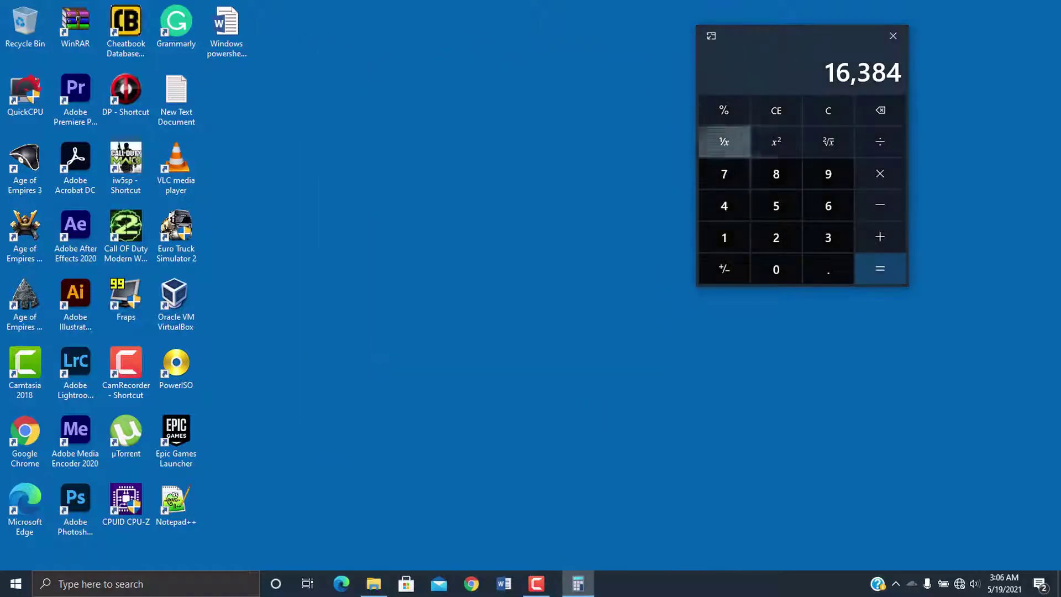
pyautogui.click(893, 36)
# Refresh the desktop twice
pyautogui.rightClick(563, 117)
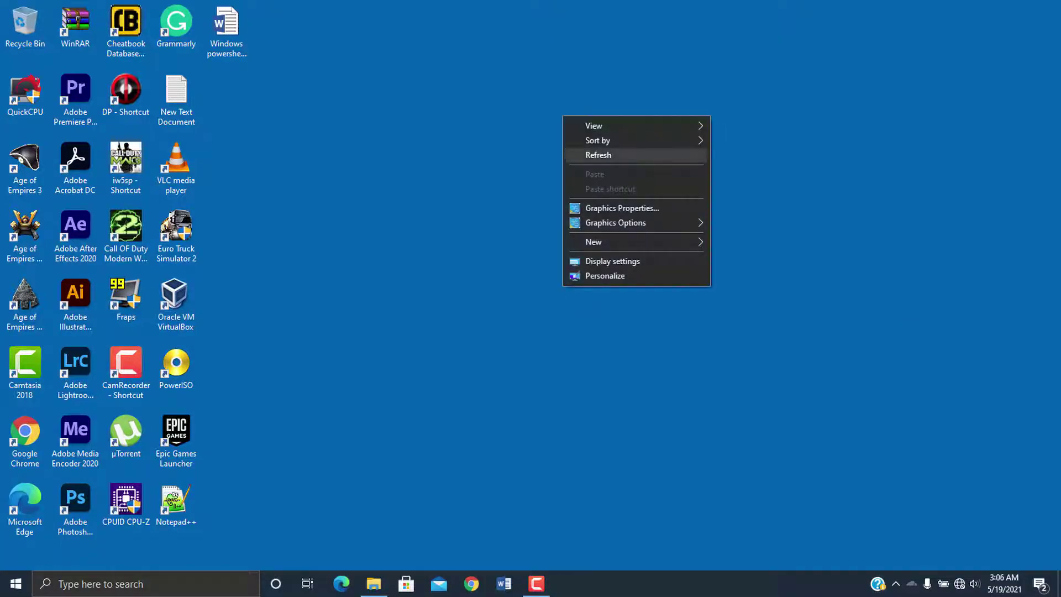
pyautogui.click(598, 154)
pyautogui.rightClick(424, 247)
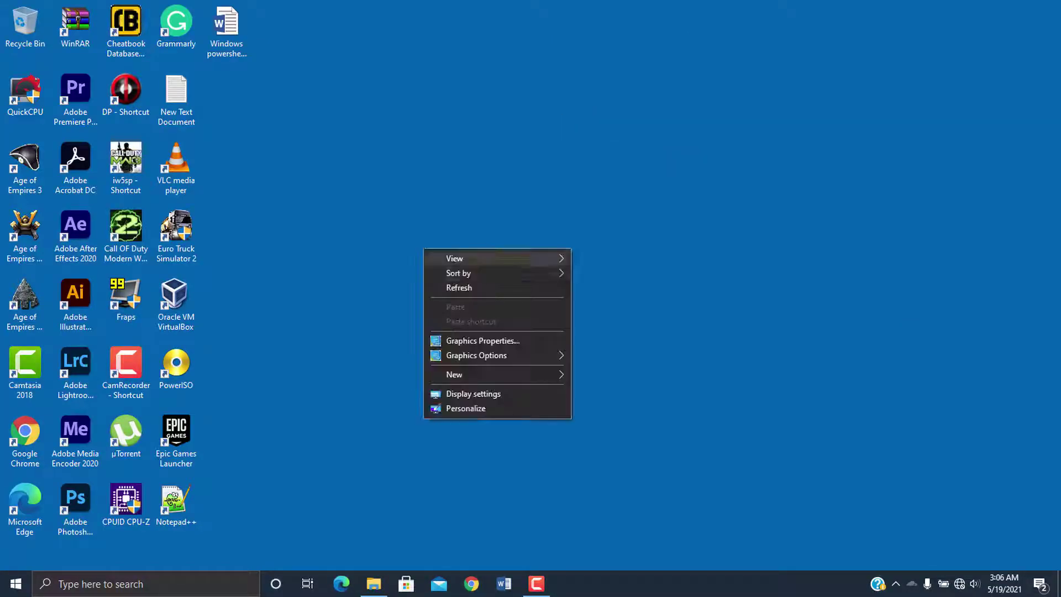
pyautogui.click(447, 287)
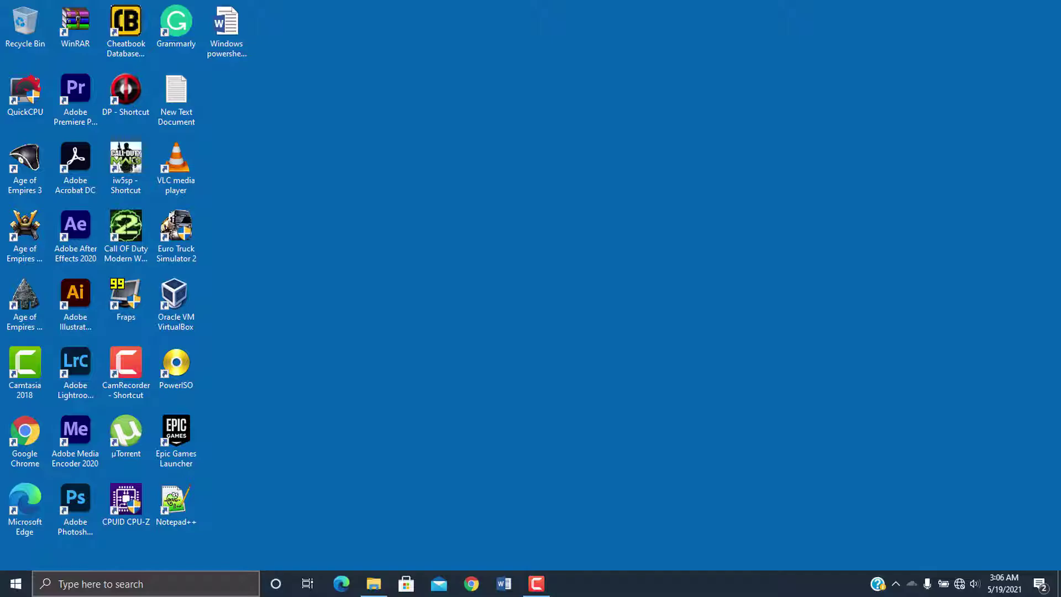
# Open the Graphics settings page from the System display settings in Windows Settings
pyautogui.press('super')
pyautogui.press('super+i')
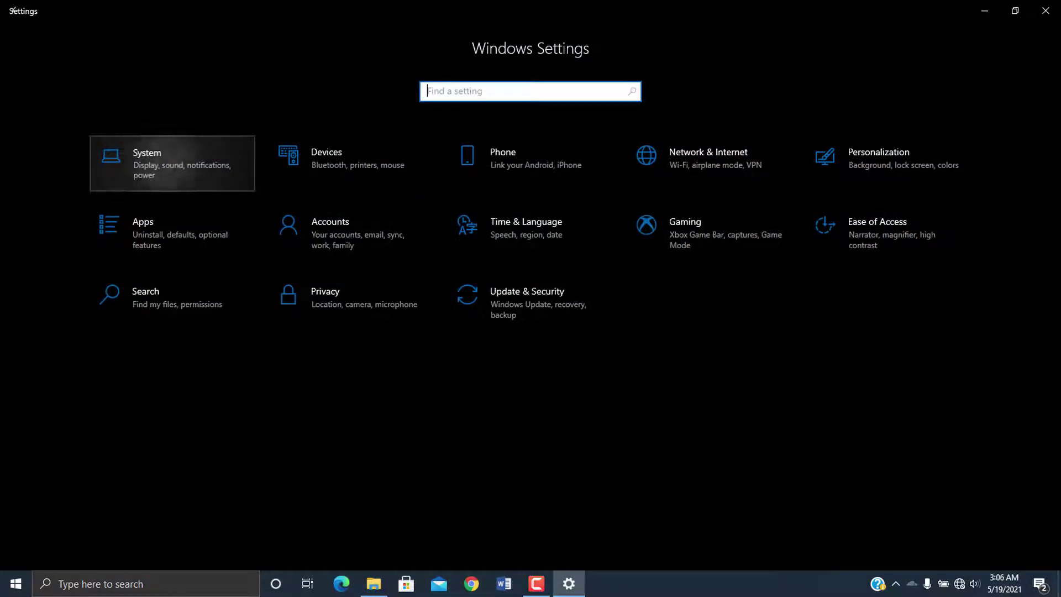
pyautogui.click(172, 163)
pyautogui.scroll(-2, 375, 276)
pyautogui.scroll(-2, 376, 276)
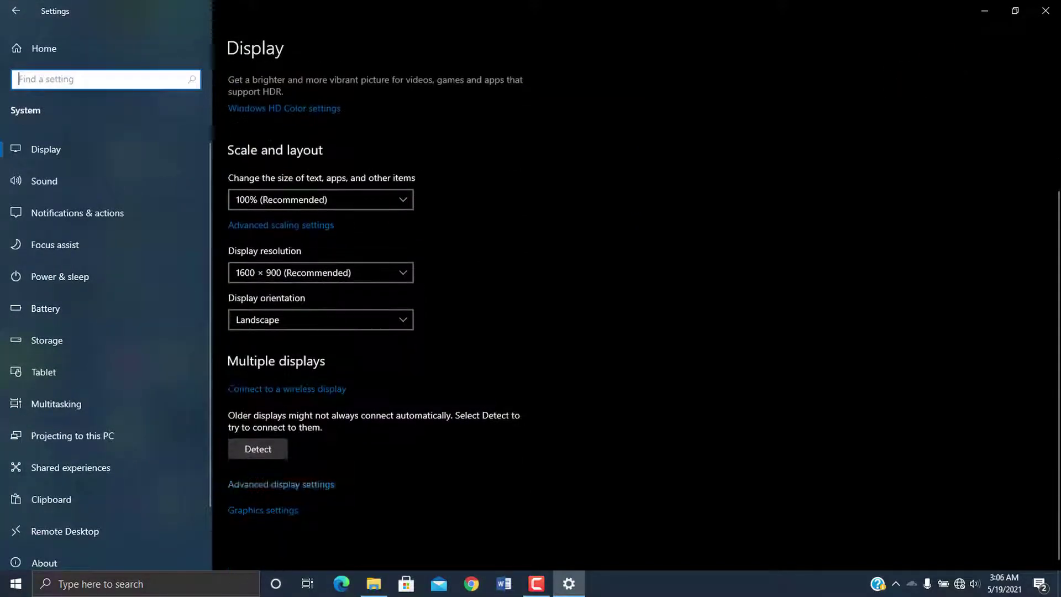
pyautogui.click(276, 483)
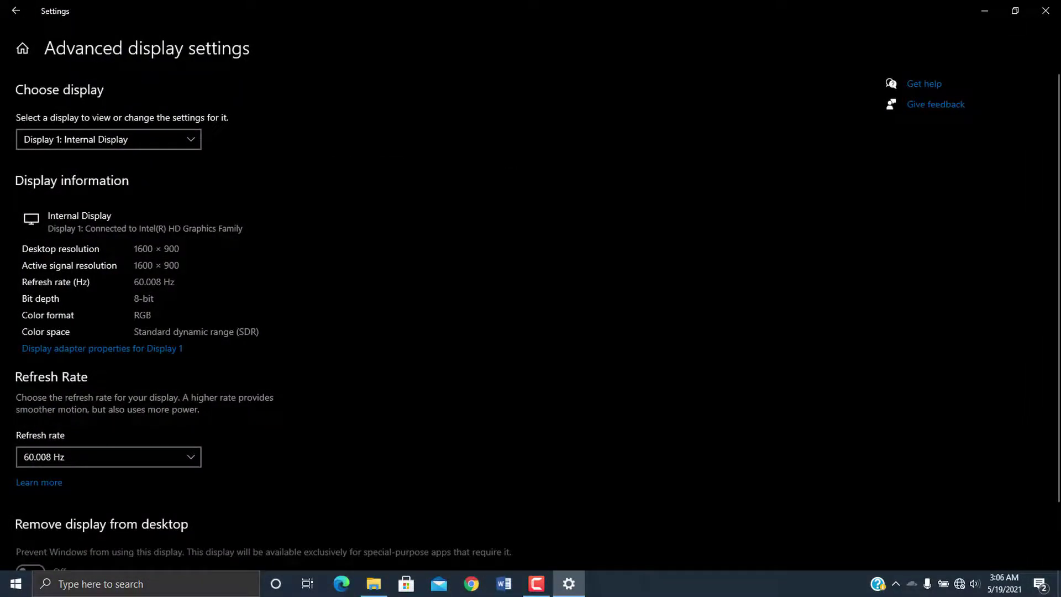
pyautogui.click(15, 10)
pyautogui.scroll(-3, 332, 387)
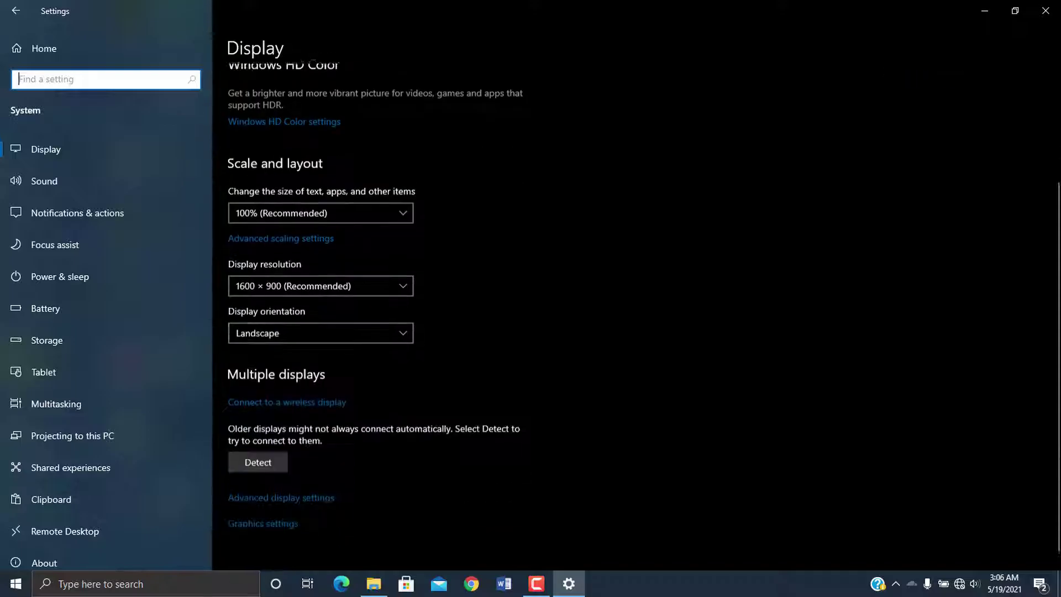
pyautogui.click(260, 511)
pyautogui.scroll(-1, 161, 342)
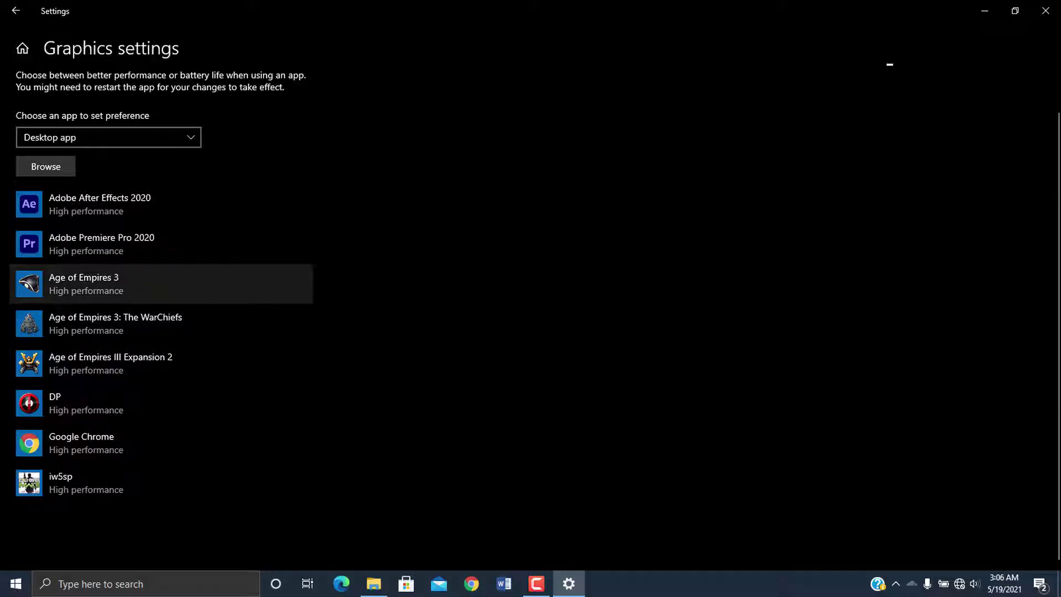
# Add the Adobe Illustrator 2021 desktop shortcut to the list of apps with a graphics performance preference
pyautogui.click(46, 166)
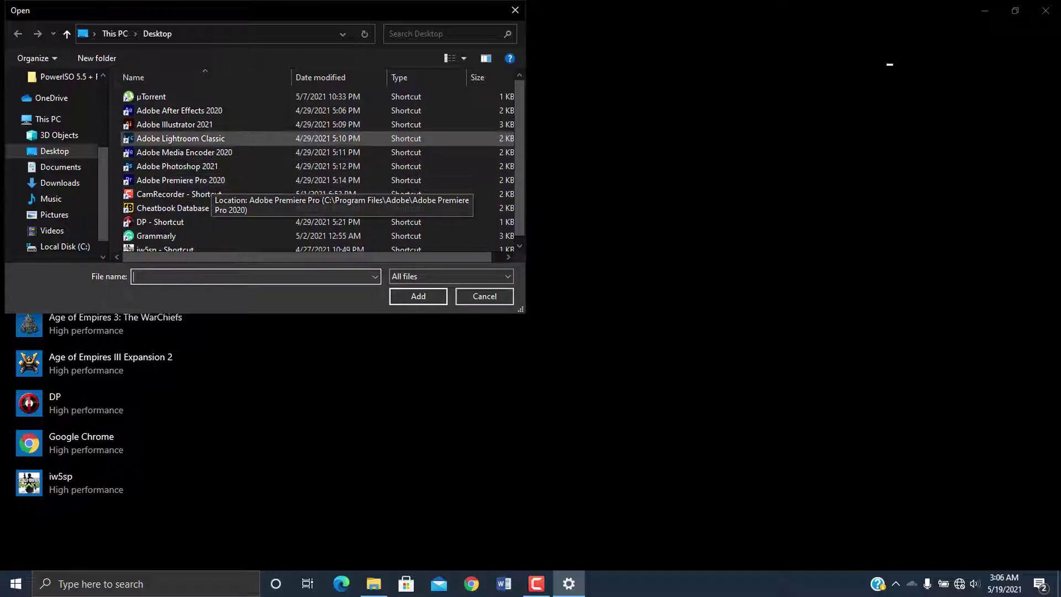
pyautogui.click(166, 124)
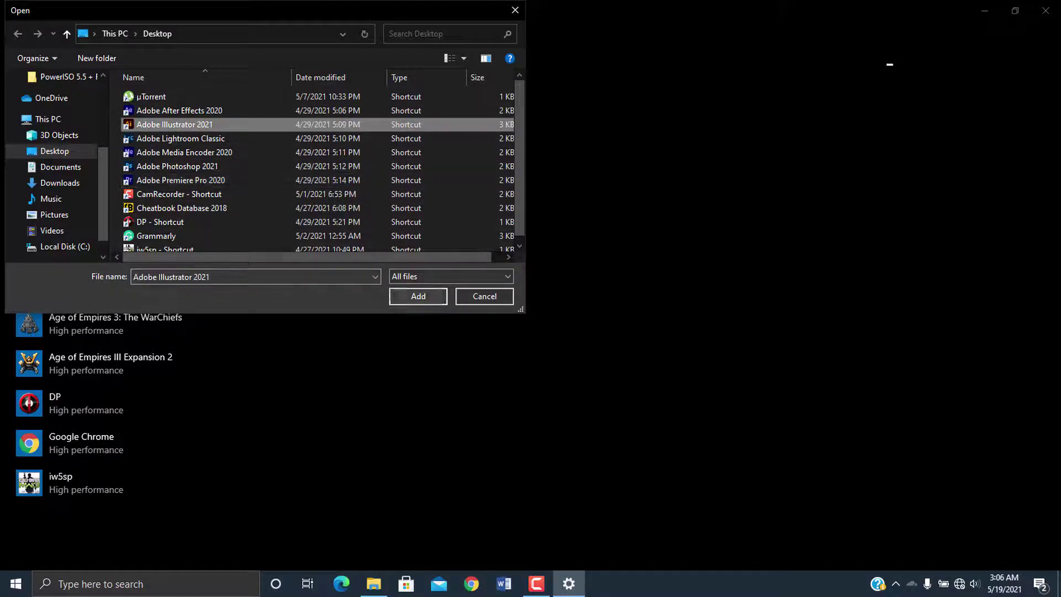
pyautogui.click(418, 296)
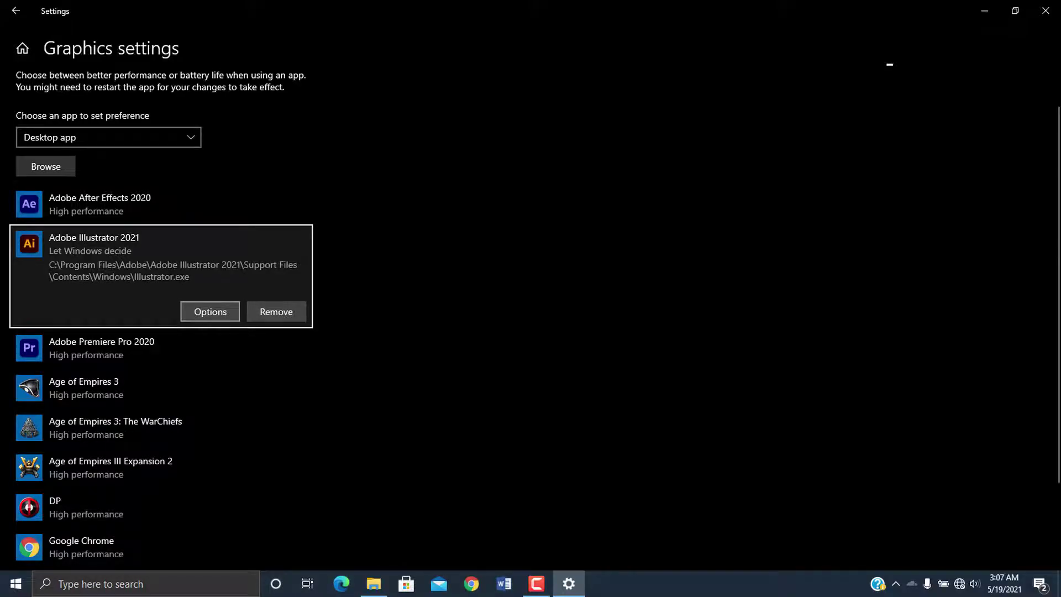
# Set the graphics preference of Adobe Illustrator 2021 to High performance, save it, and close Windows Settings
pyautogui.click(210, 311)
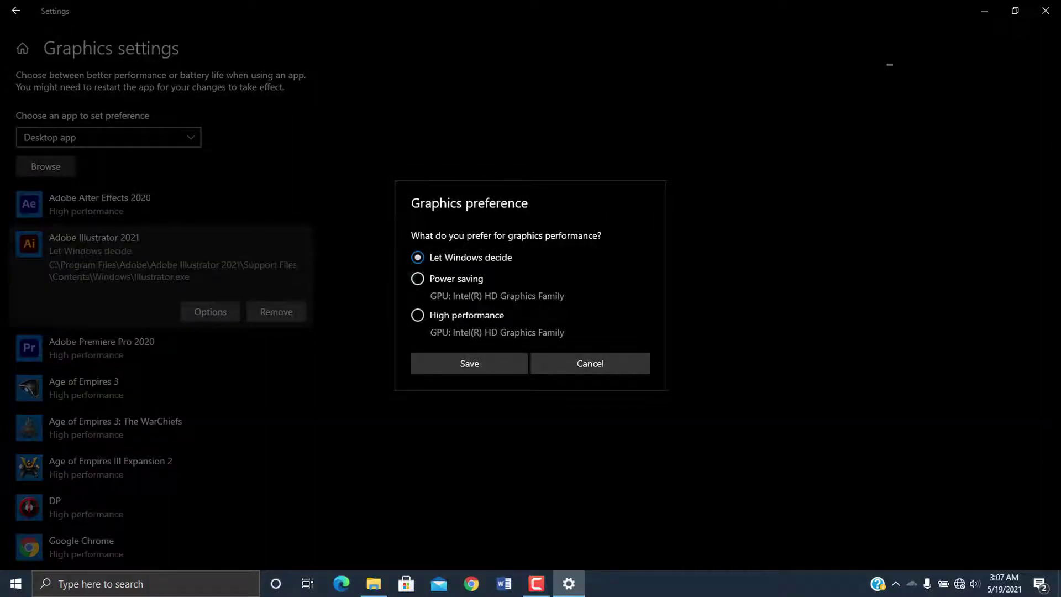
pyautogui.click(417, 315)
pyautogui.press('Return')
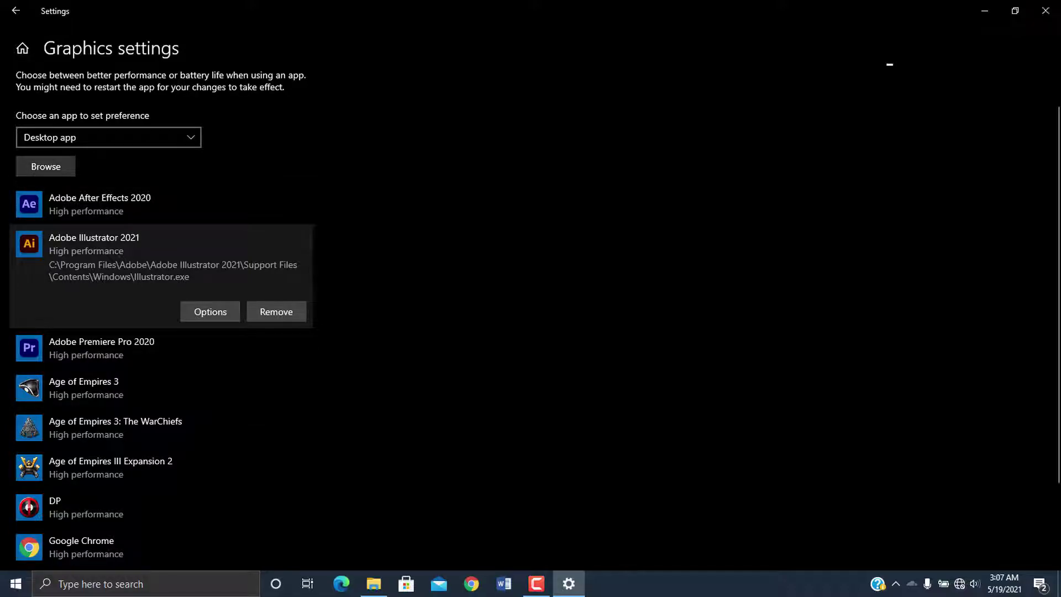
pyautogui.click(1045, 10)
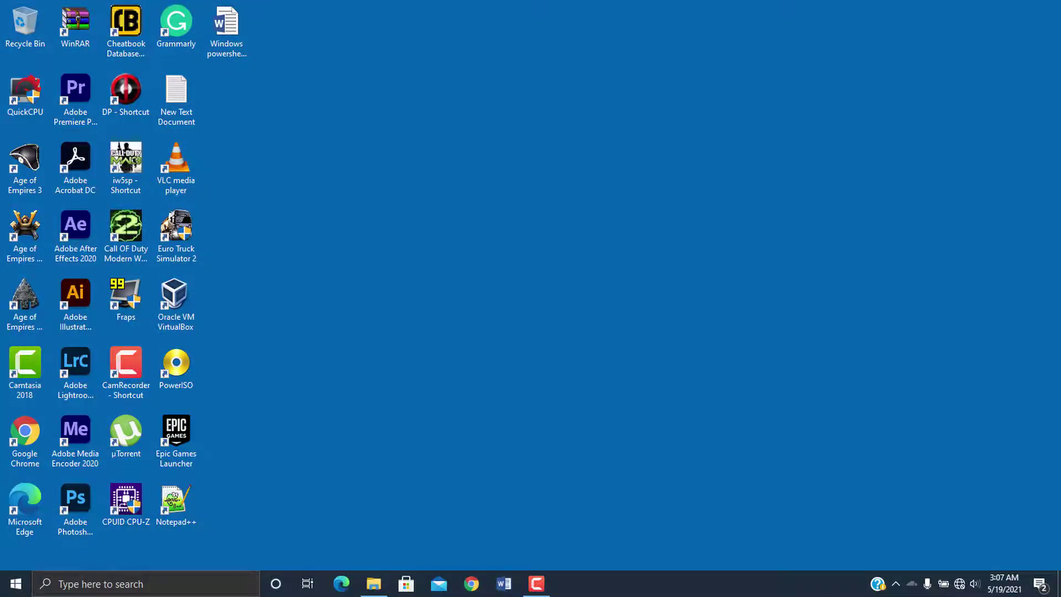
# Refresh the desktop three times
pyautogui.rightClick(280, 166)
pyautogui.click(315, 207)
pyautogui.rightClick(350, 140)
pyautogui.click(387, 180)
pyautogui.rightClick(323, 158)
pyautogui.click(356, 195)
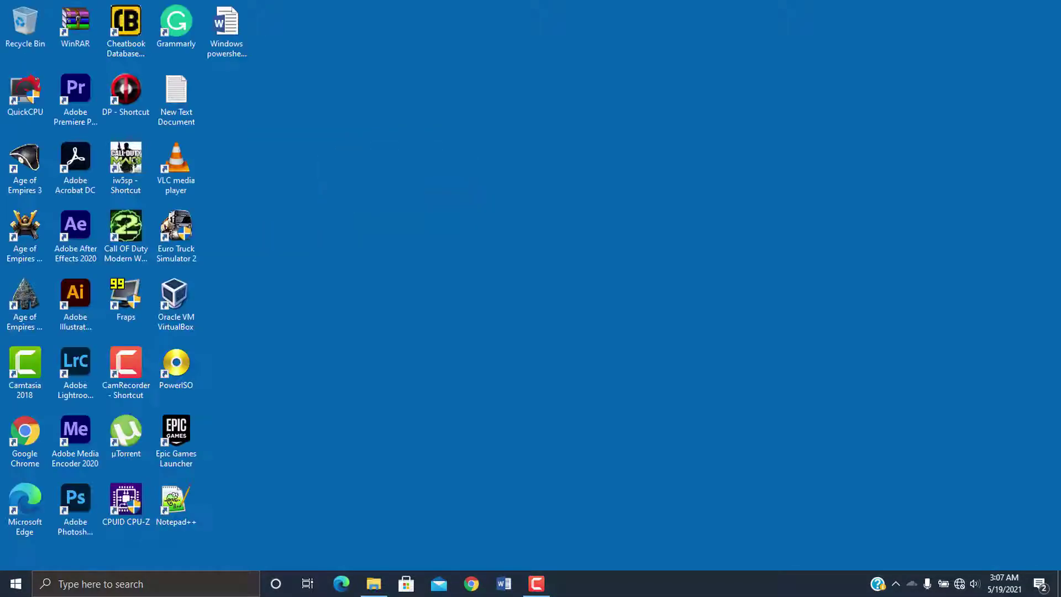